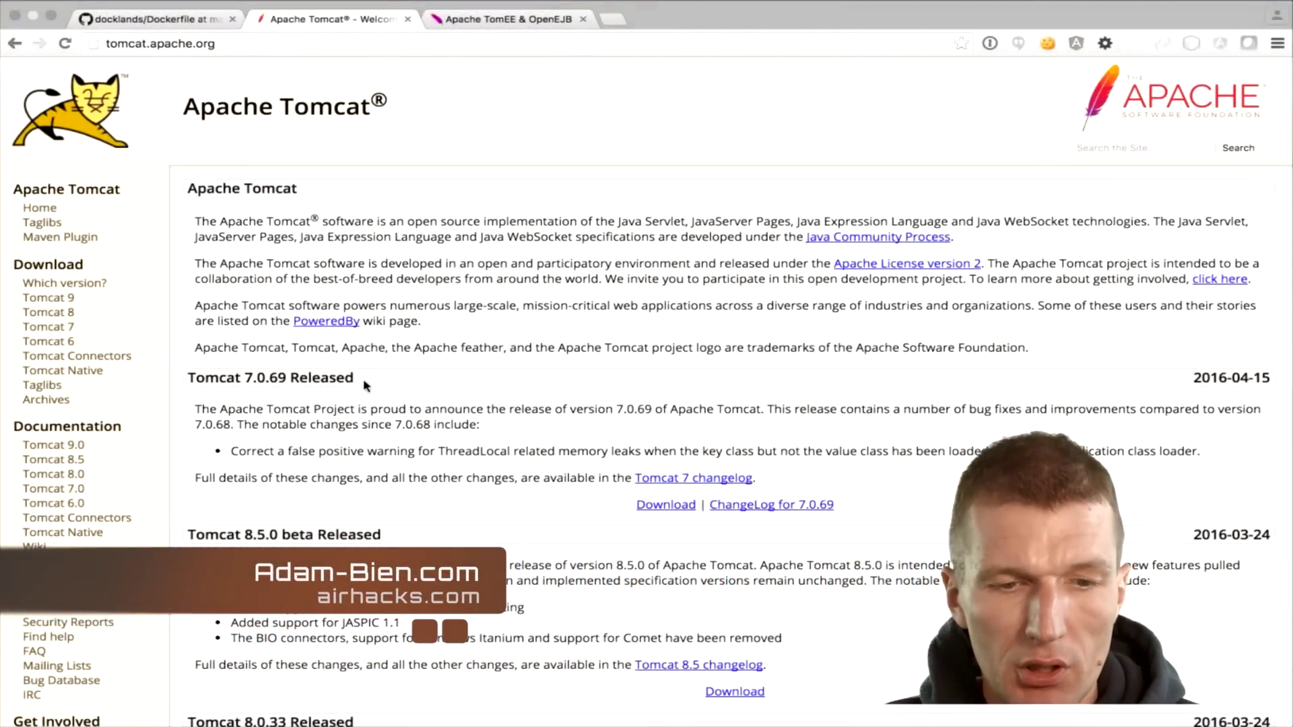
scroll(363, 382, "down", 5)
scroll(412, 477, "down", 2)
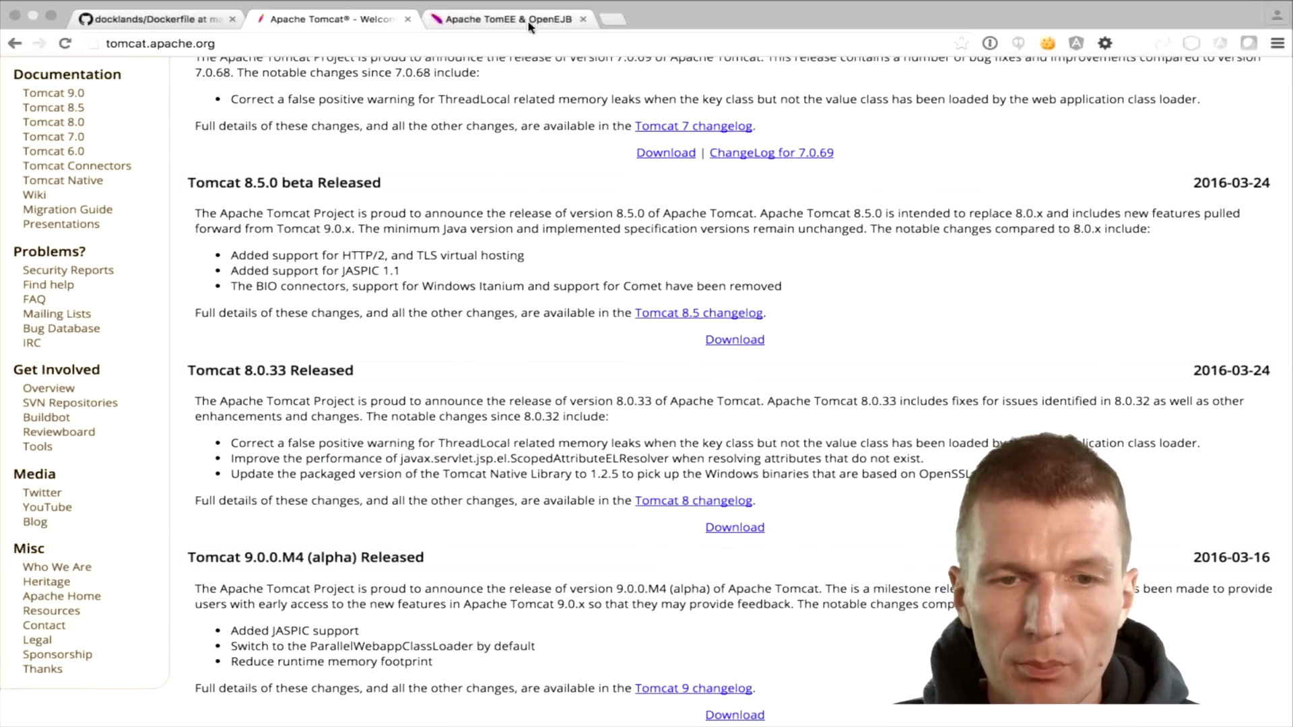
Step: Go to the TomEE downloads tab and highlight the Drop-in WARs heading
left_click(529, 23)
scroll(530, 305, "down", 7)
scroll(530, 305, "down", 1)
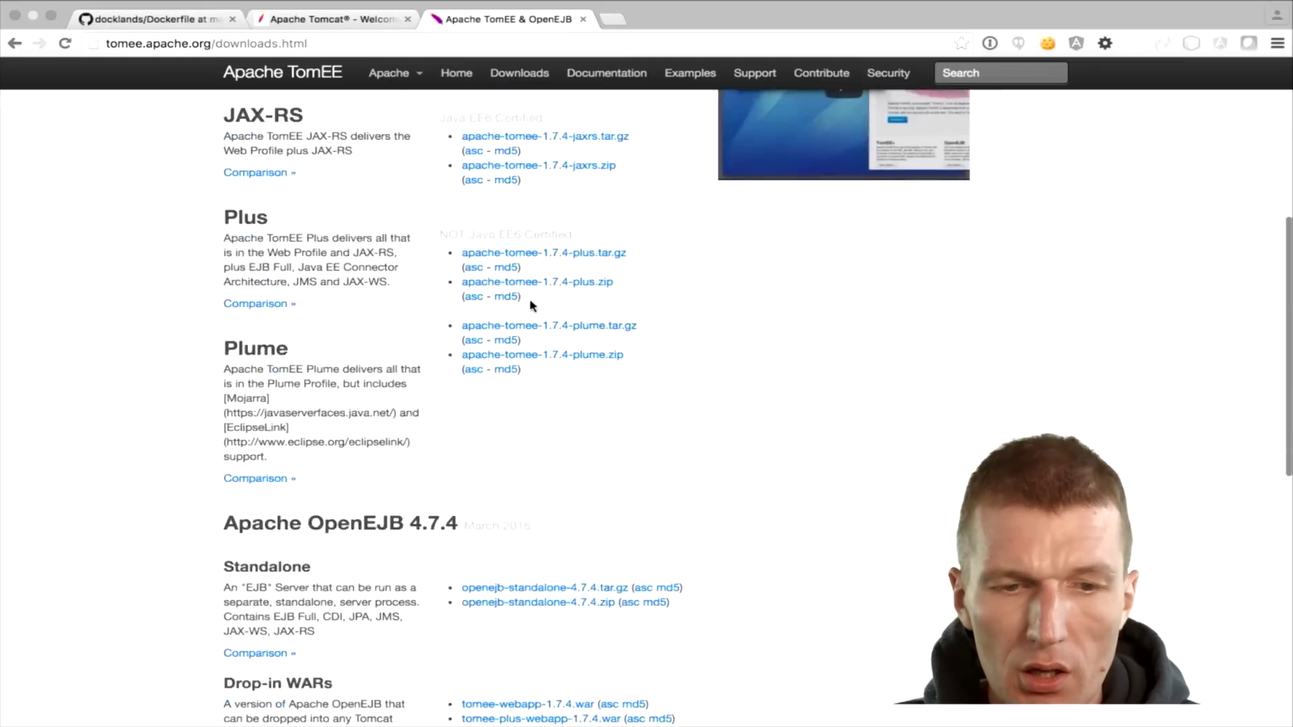
scroll(531, 305, "down", 2)
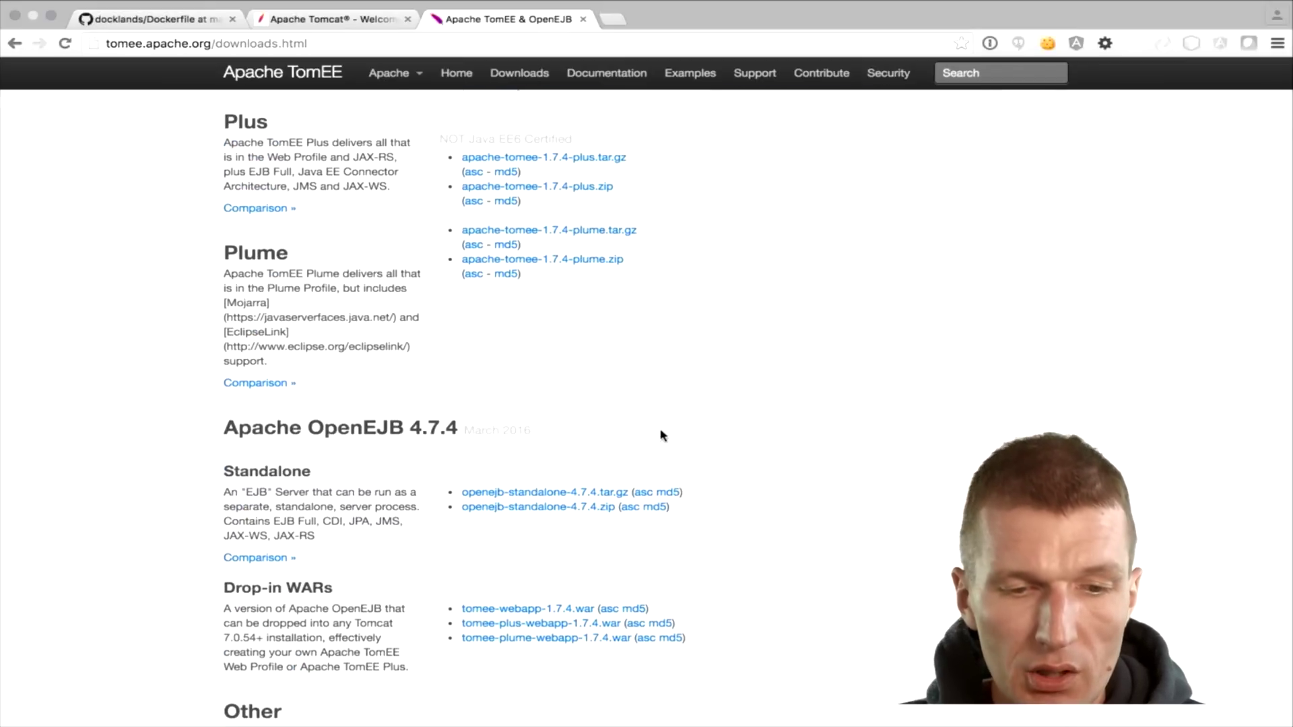
scroll(661, 436, "down", 3)
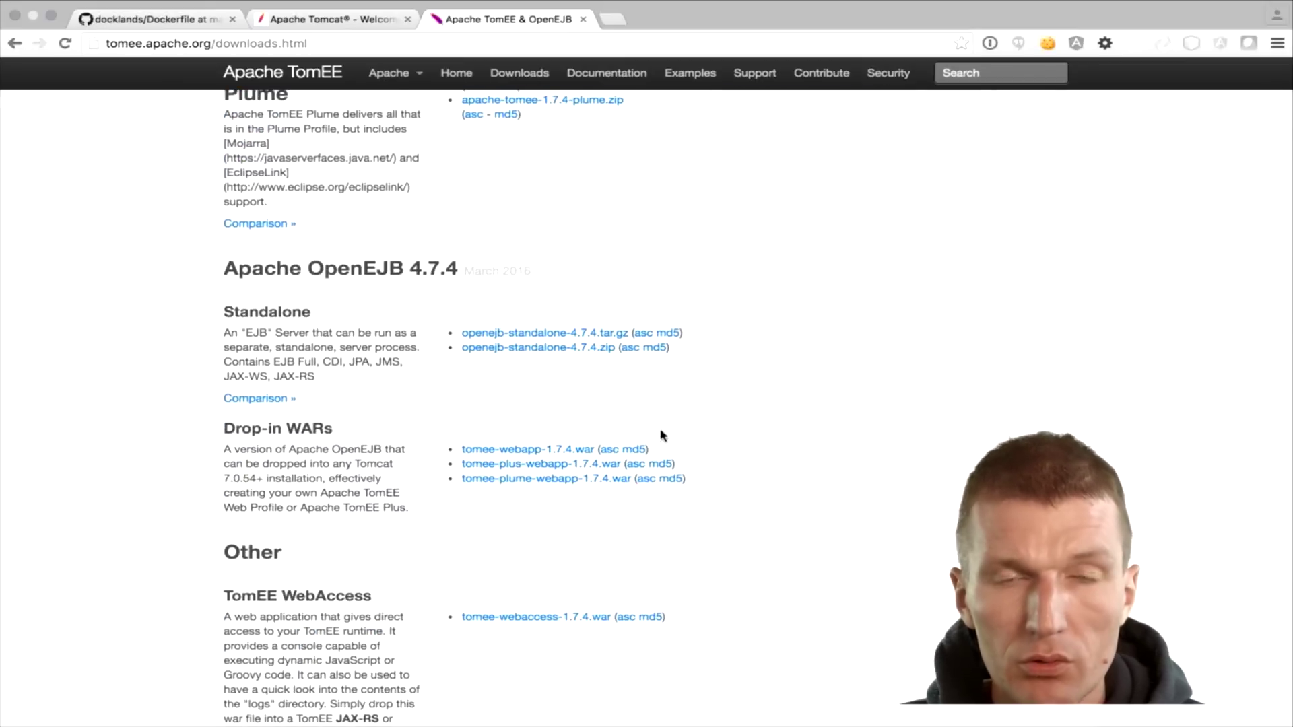
scroll(661, 435, "down", 1)
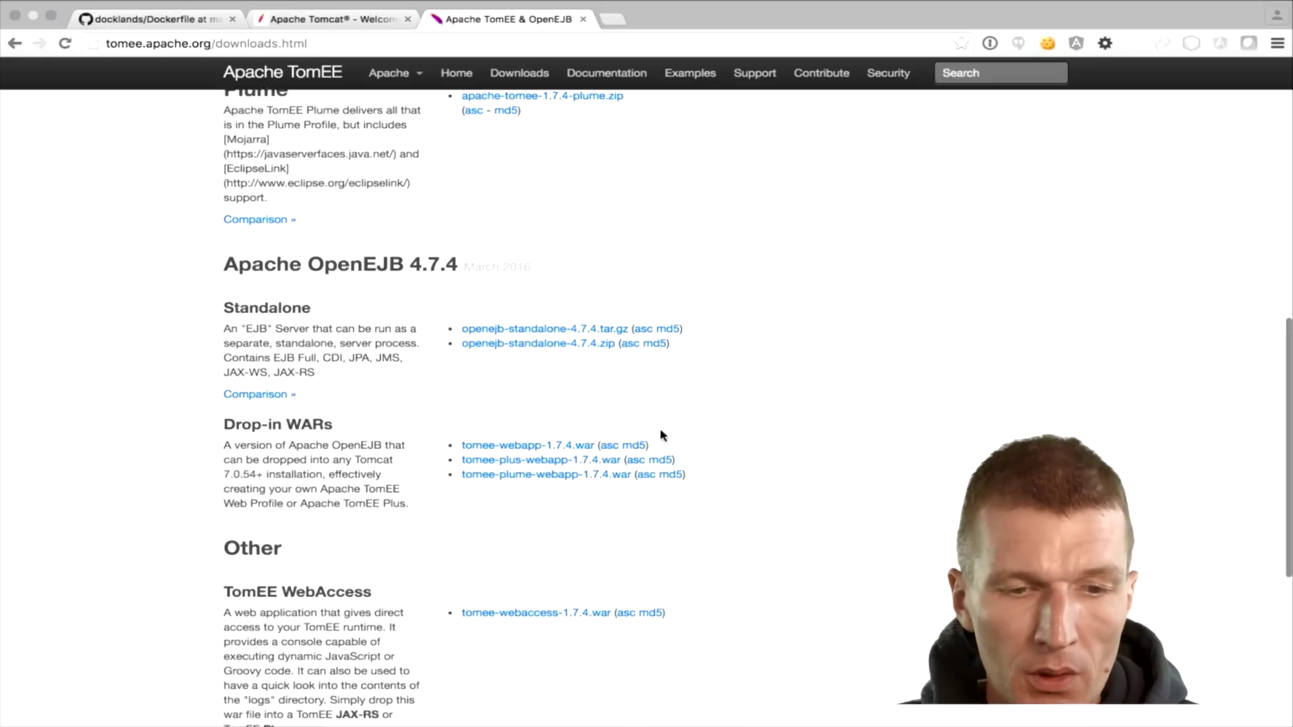
scroll(662, 436, "down", 1)
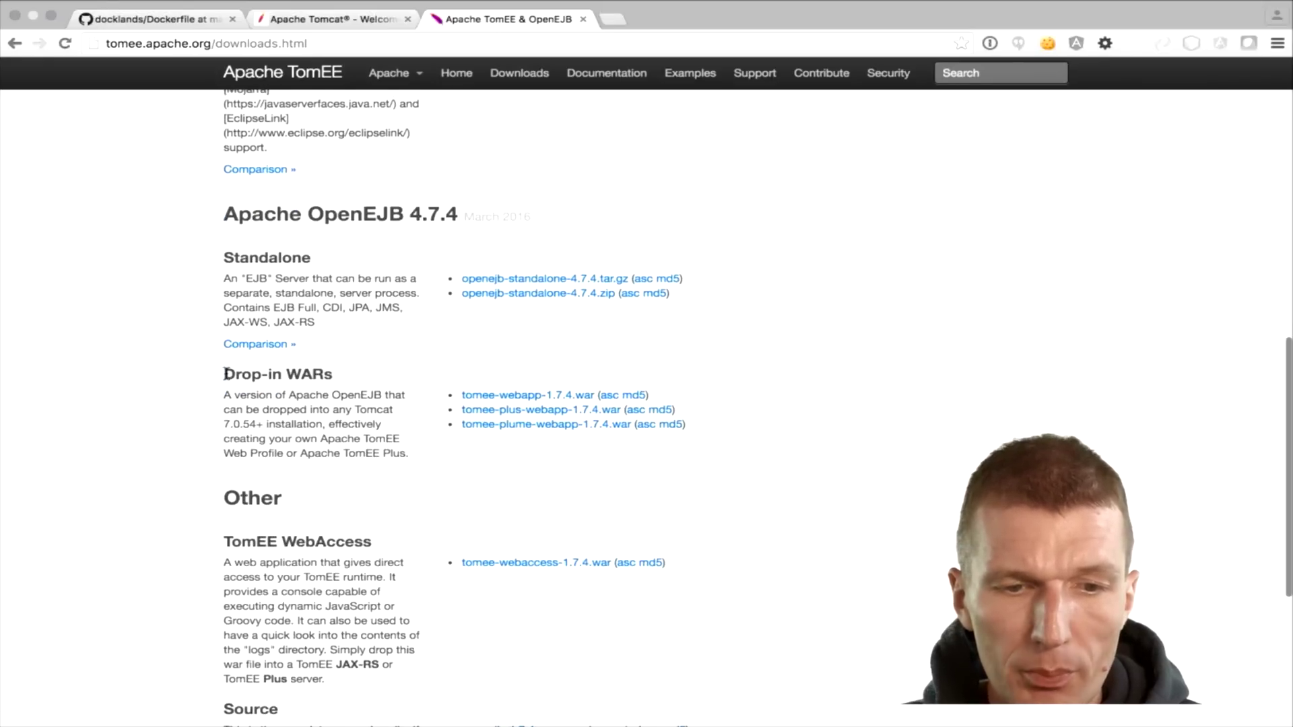
left_click_drag(225, 375, 340, 374)
scroll(344, 374, "up", 3)
scroll(401, 359, "up", 5)
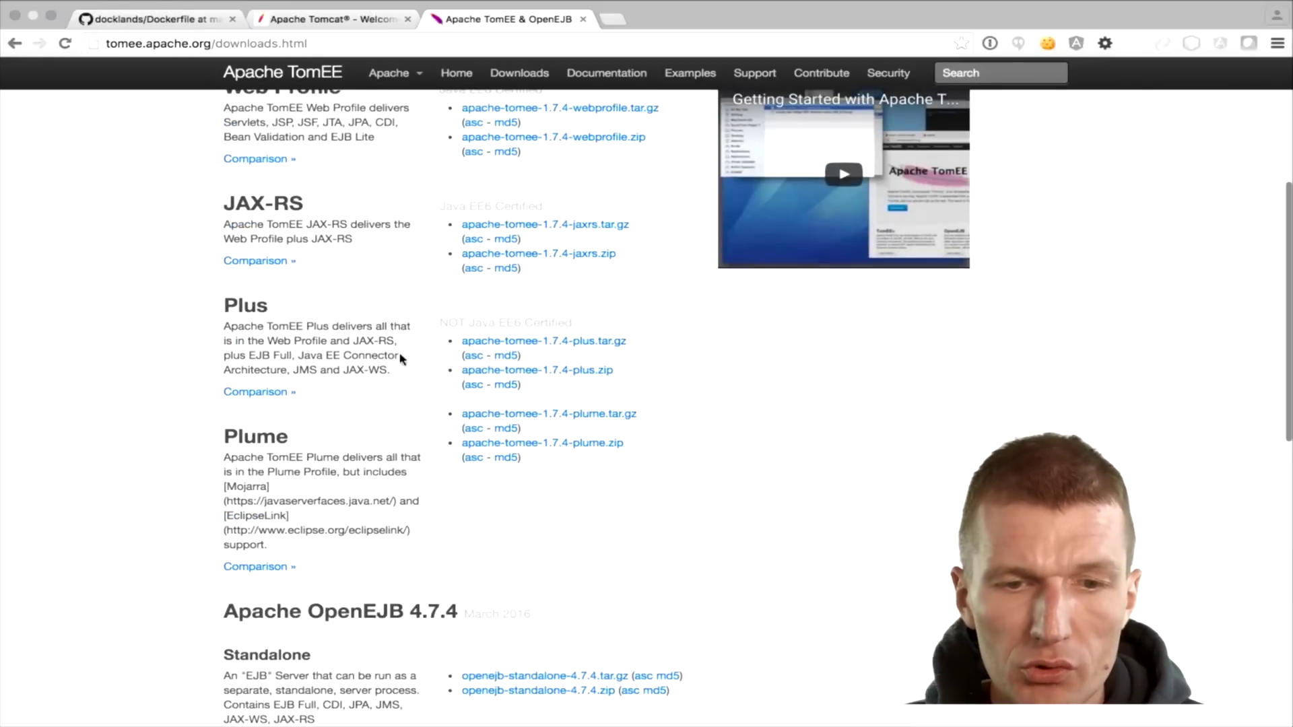
scroll(707, 434, "down", 5)
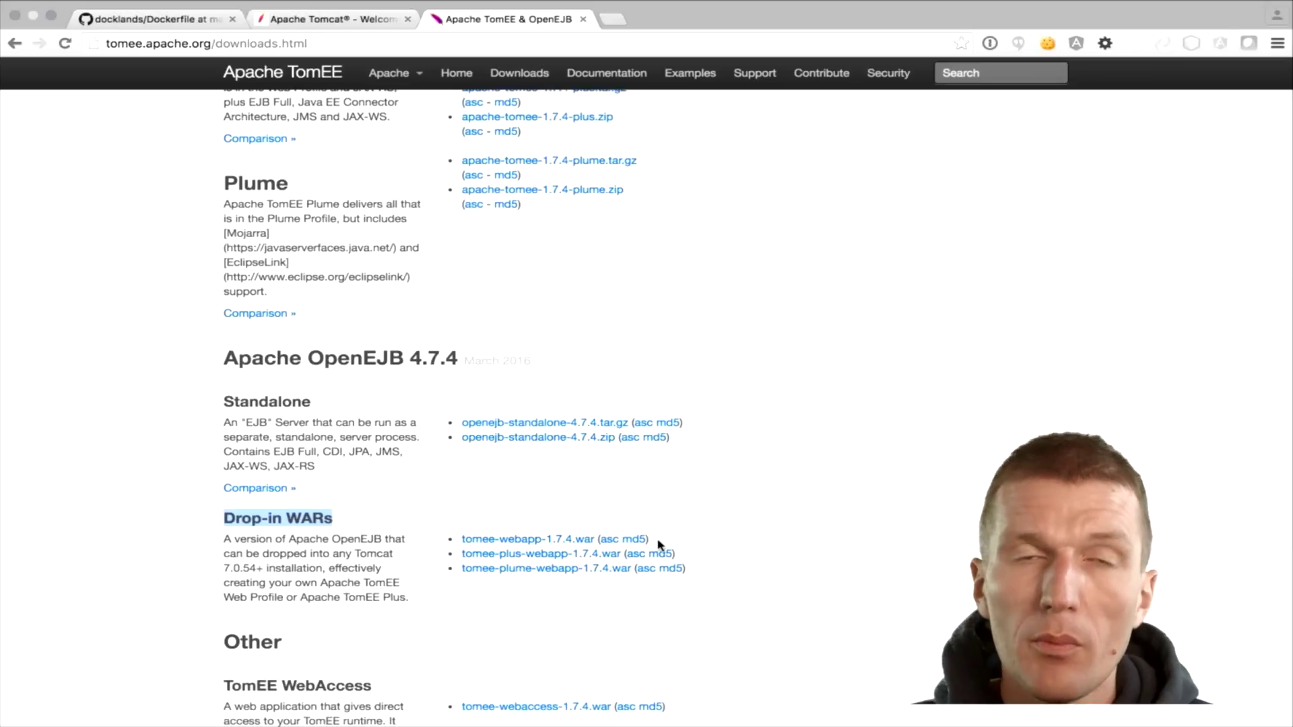
scroll(804, 402, "up", 1)
scroll(804, 402, "up", 2)
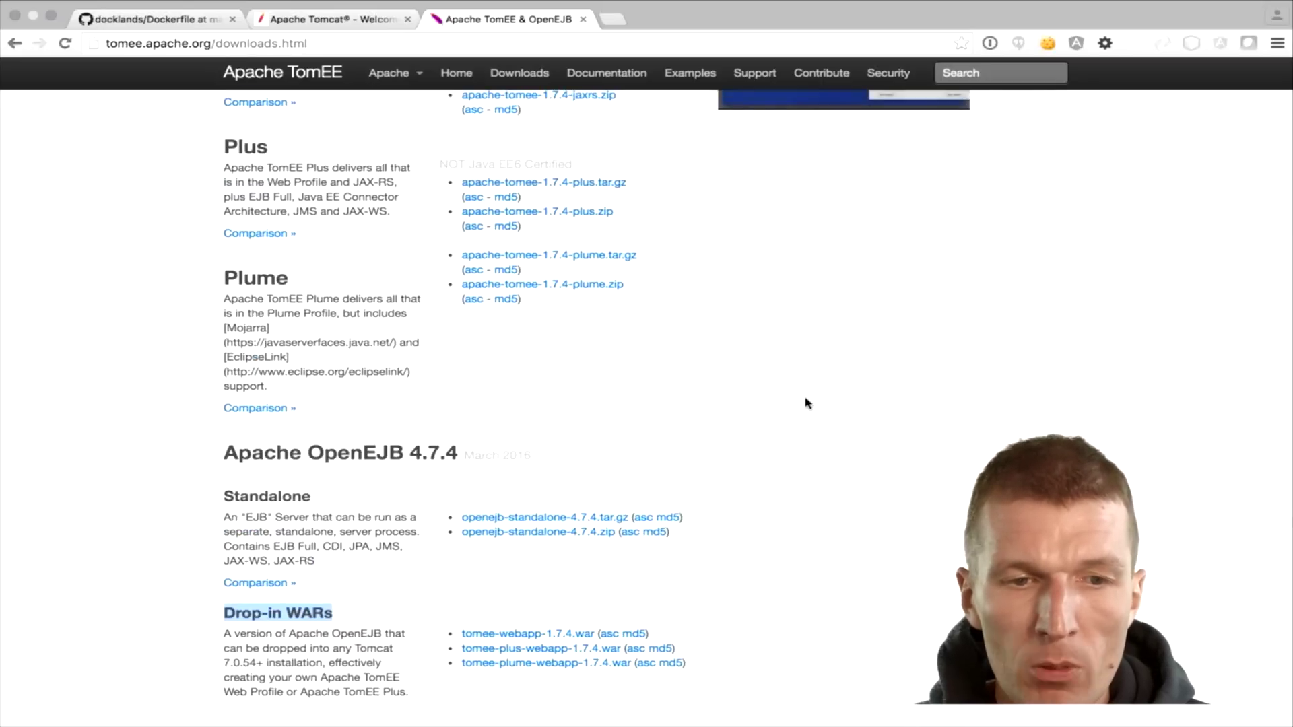
Step: Open the docklands tomcat Dockerfile and highlight its Tomcat download and catalina.sh run lines
left_click(187, 18)
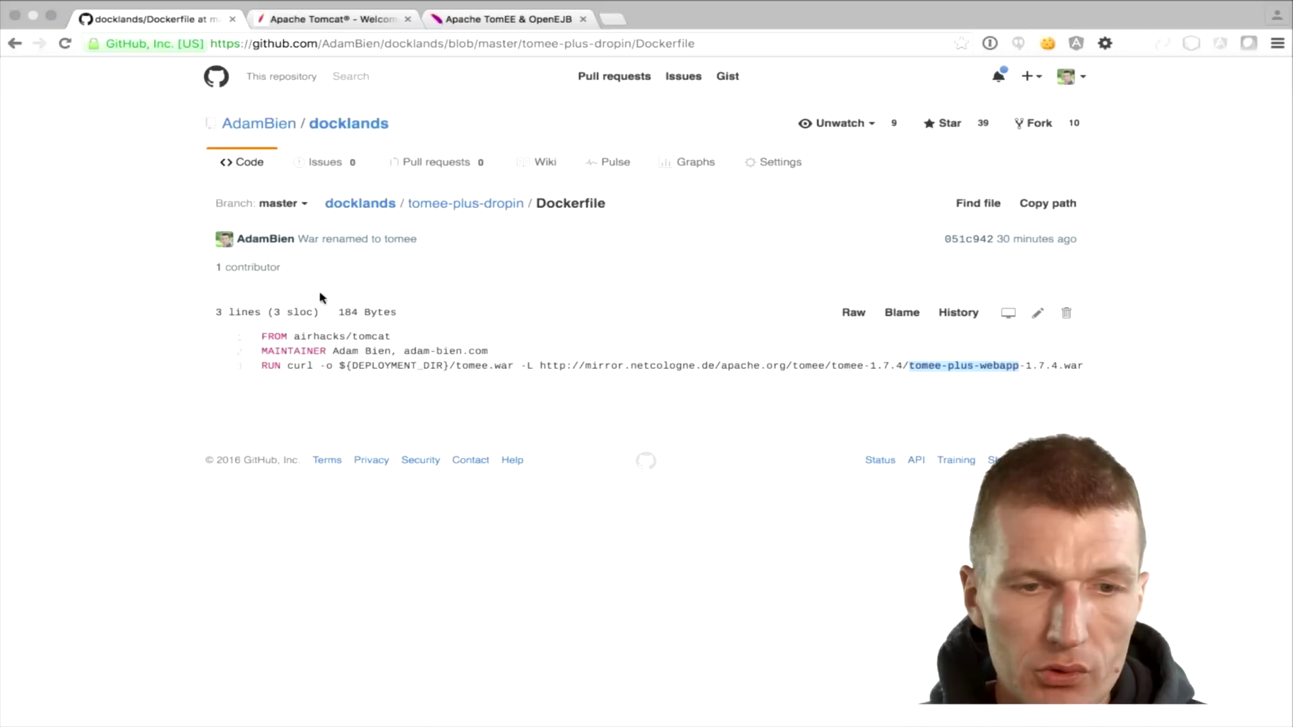
left_click(376, 125)
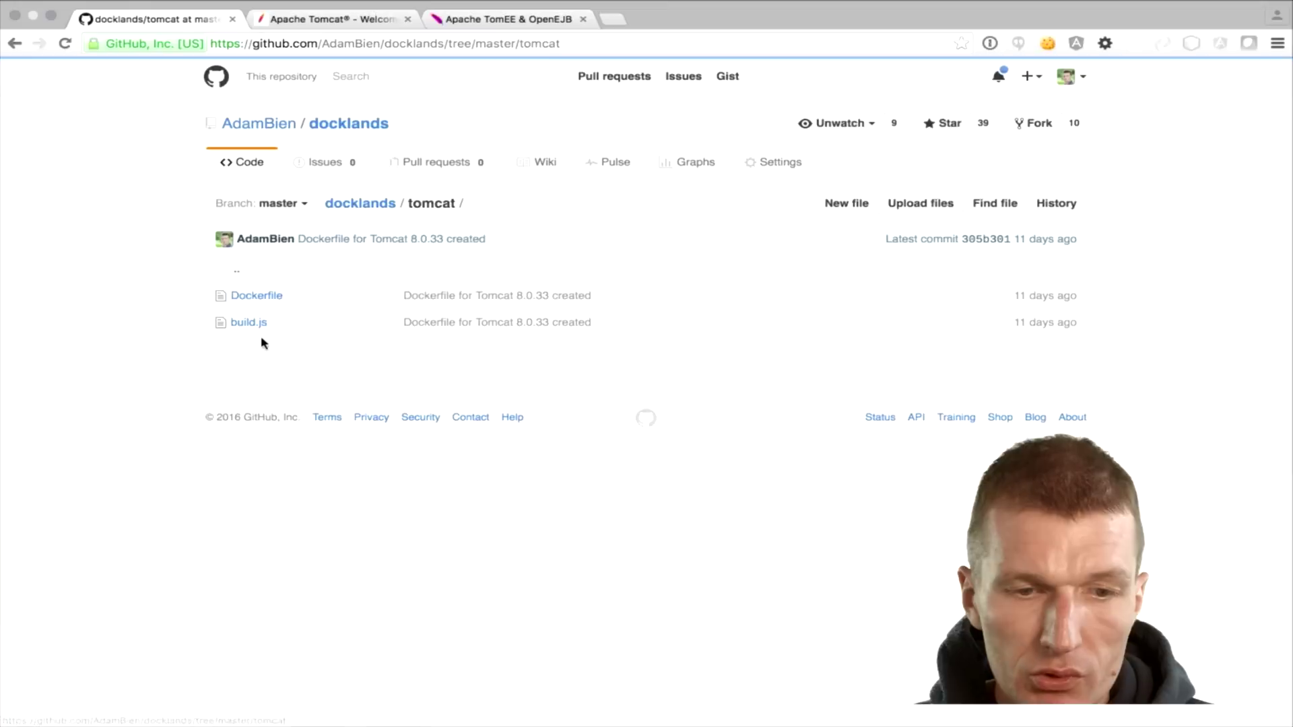
left_click(259, 298)
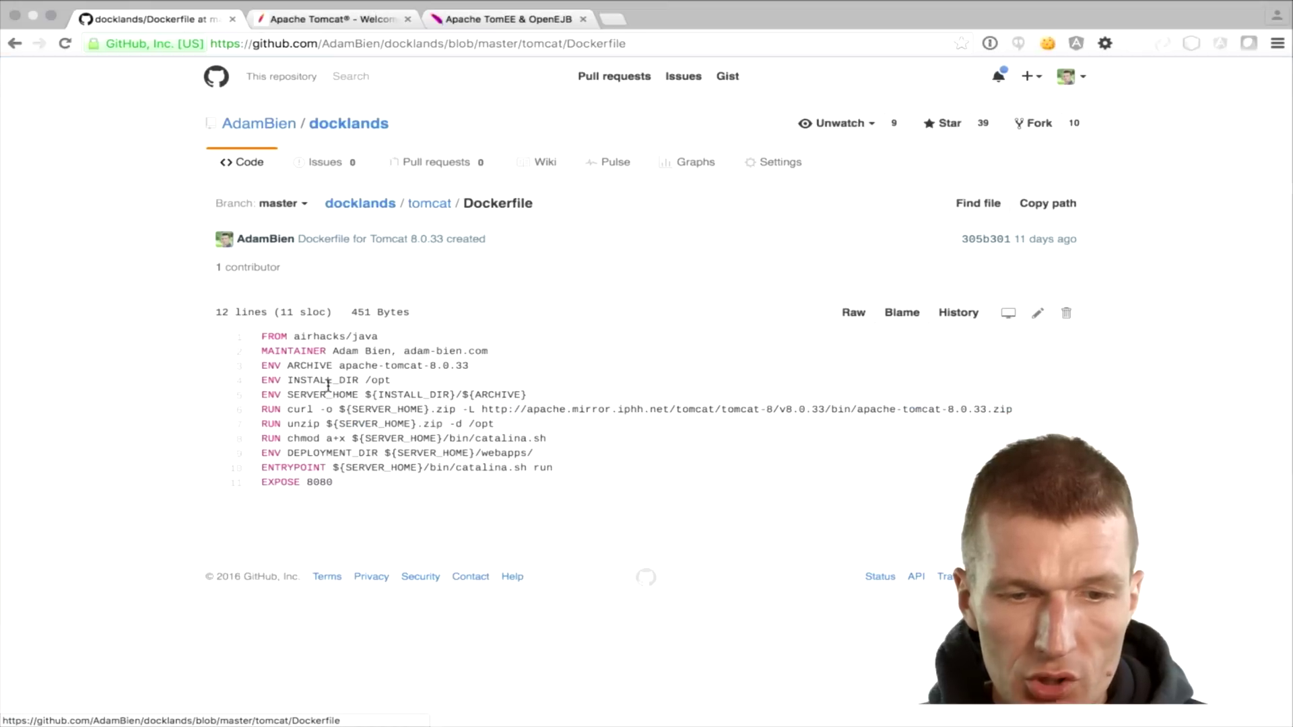
left_click_drag(261, 408, 997, 417)
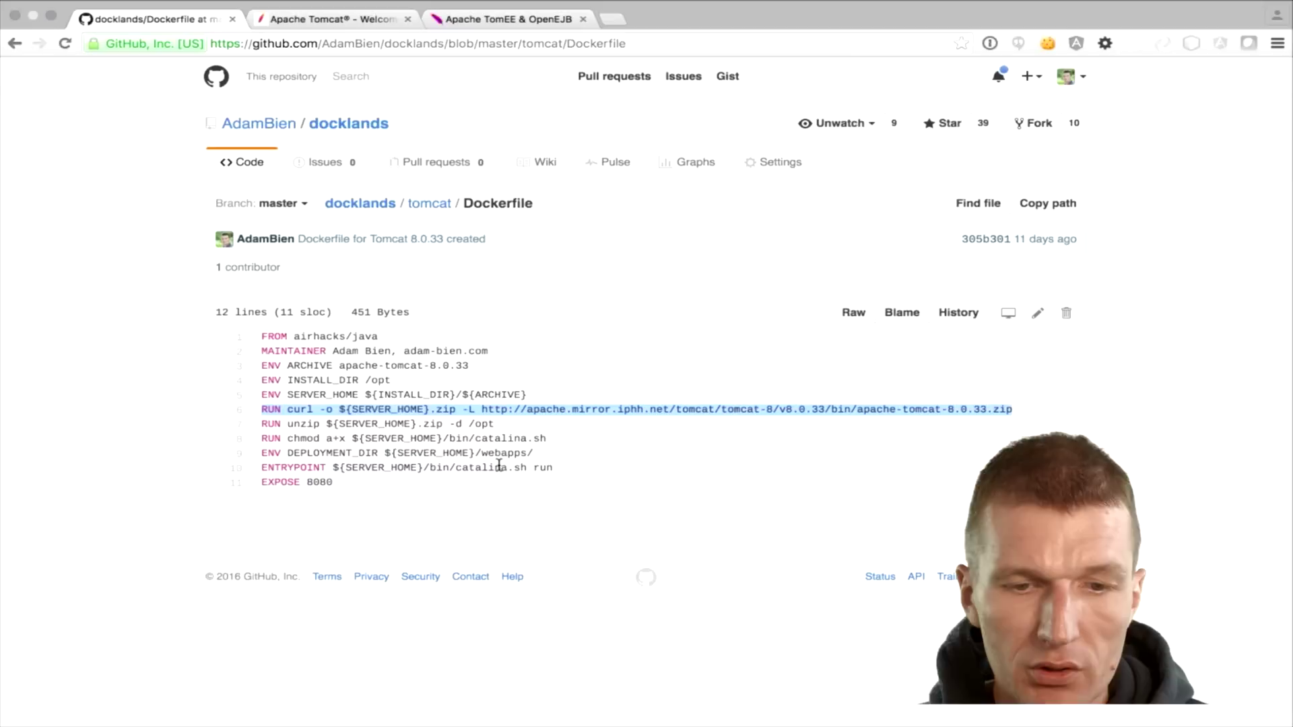
left_click_drag(449, 469, 736, 471)
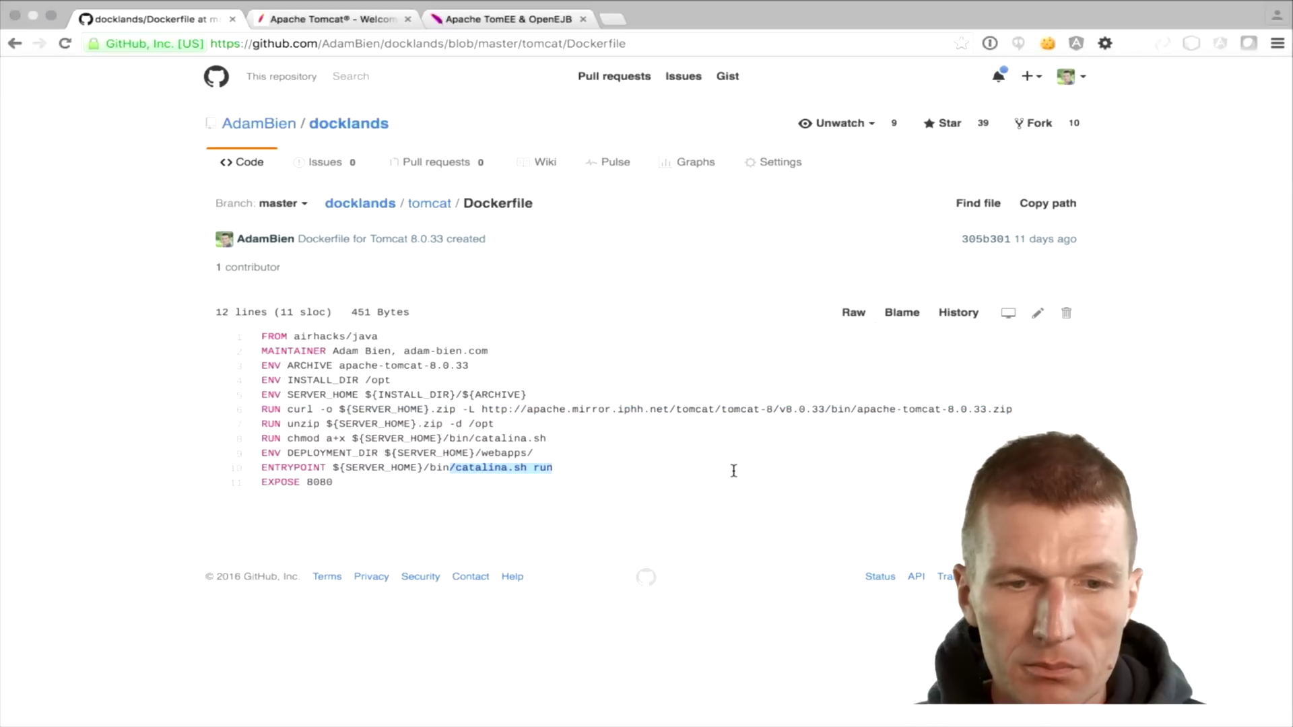
Step: Open the tomee-dropin Dockerfile and highlight the airhacks/tomcat base image and DEPLOYMENT_DIR
left_click(369, 127)
scroll(105, 367, "down", 5)
scroll(142, 361, "down", 1)
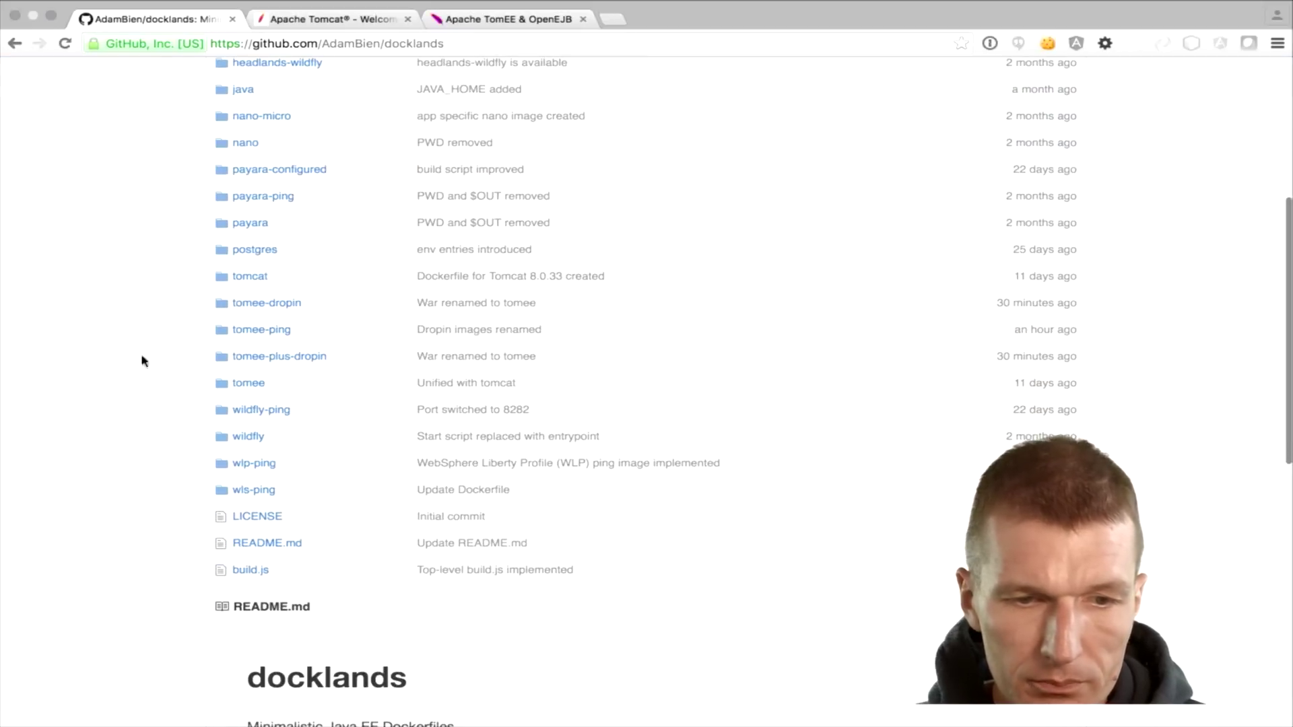
left_click(267, 305)
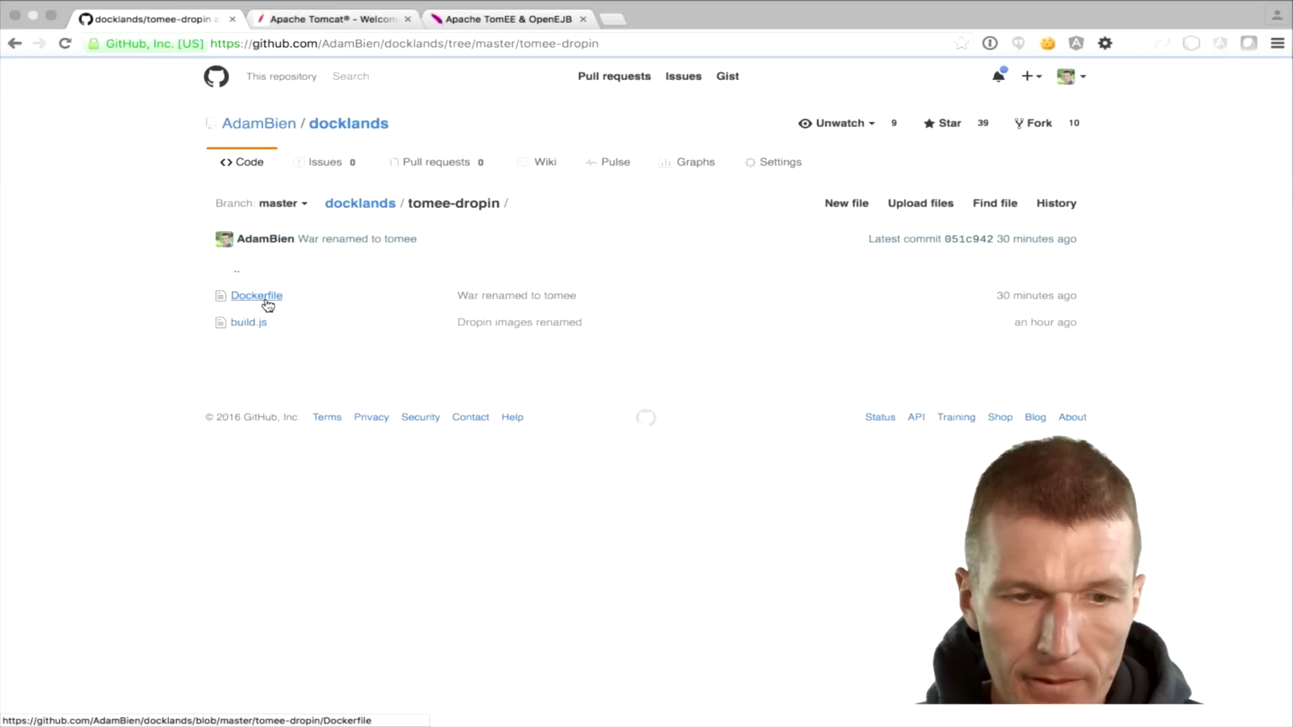
left_click(248, 298)
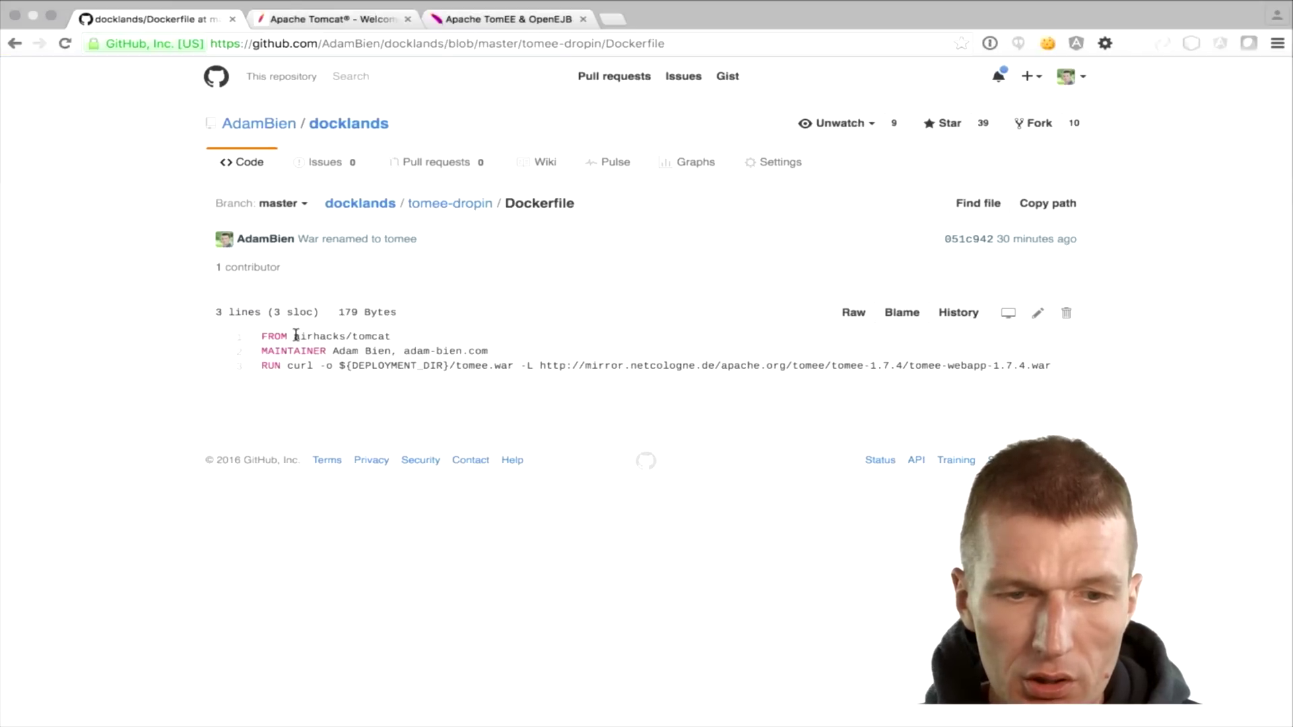
left_click_drag(295, 335, 368, 336)
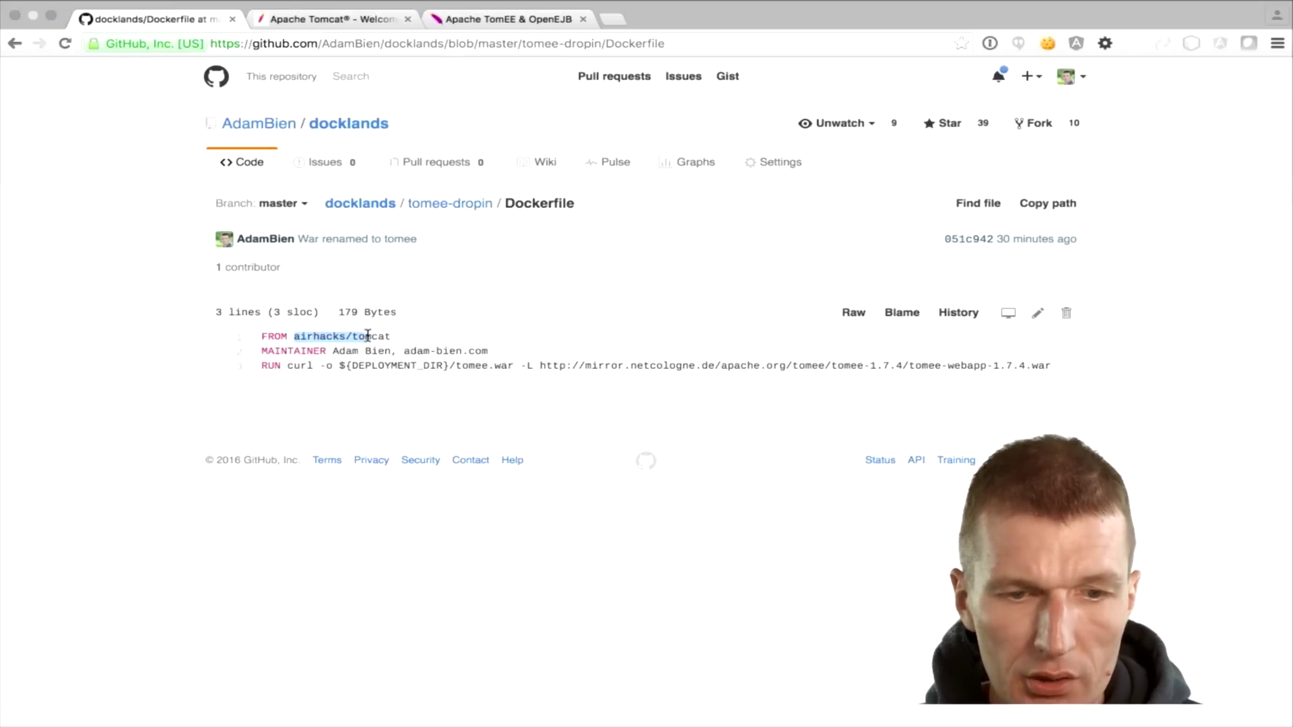
left_click(329, 365)
left_click_drag(339, 364, 404, 364)
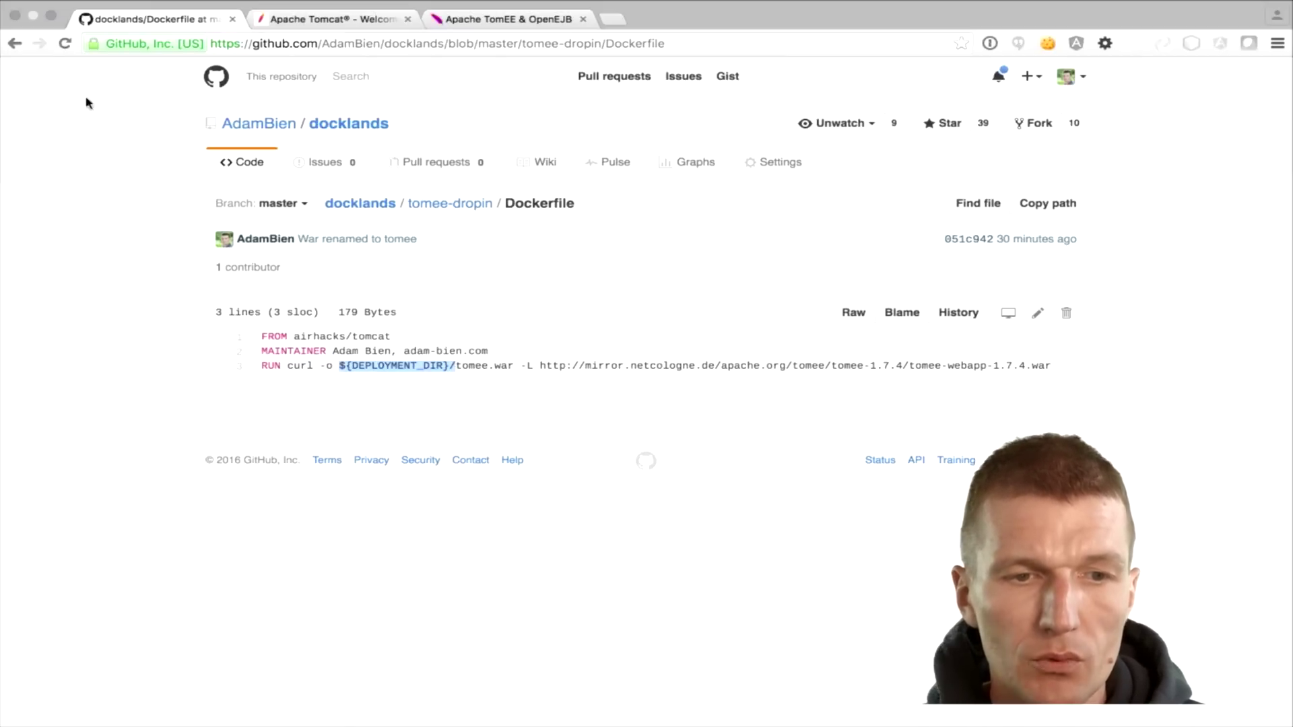
Step: Open the tomee-plus-dropin Dockerfile and highlight the tomee.war path and tomee-plus-webapp URL
left_click(16, 43)
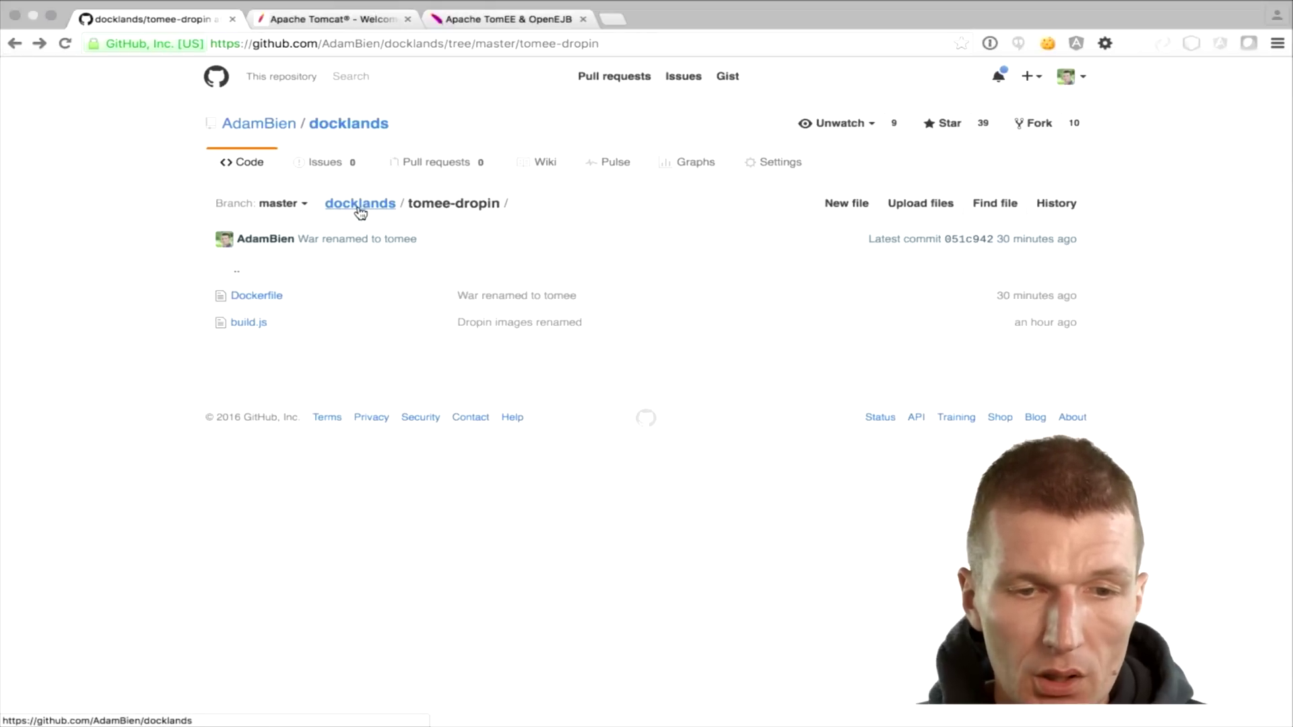
right_click(300, 482)
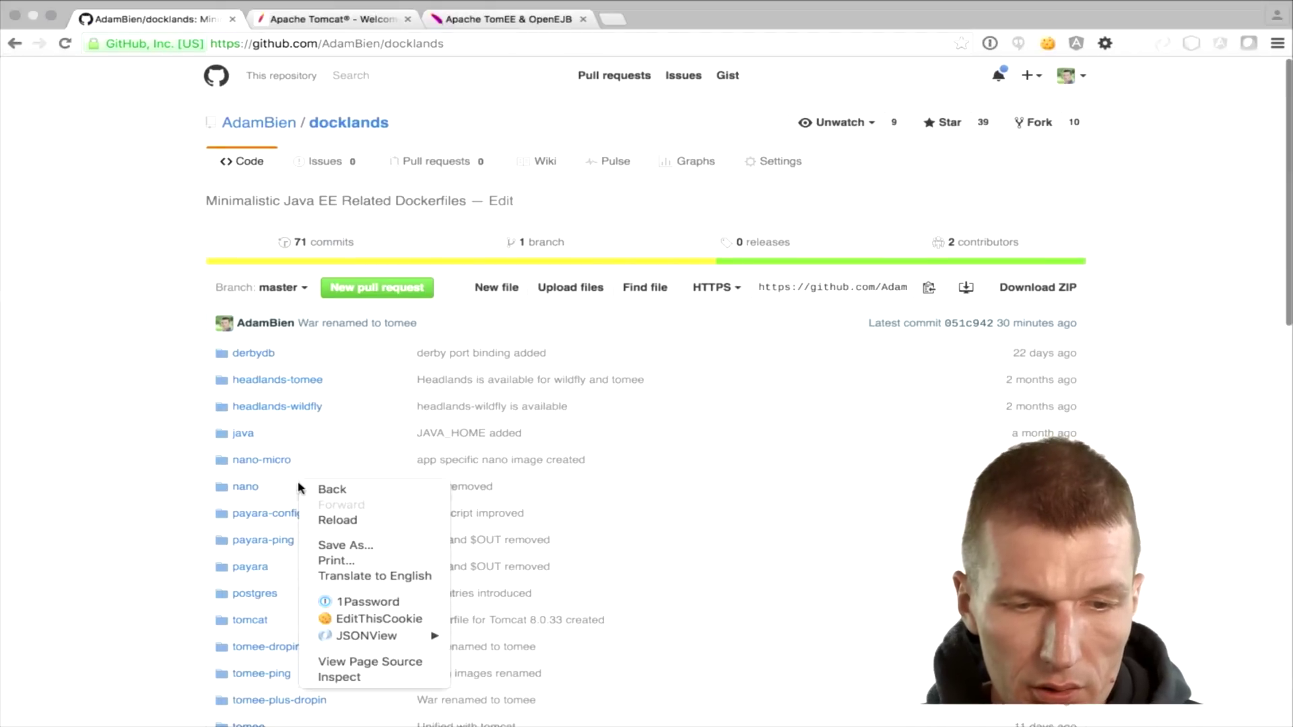
left_click(49, 519)
scroll(49, 519, "down", 5)
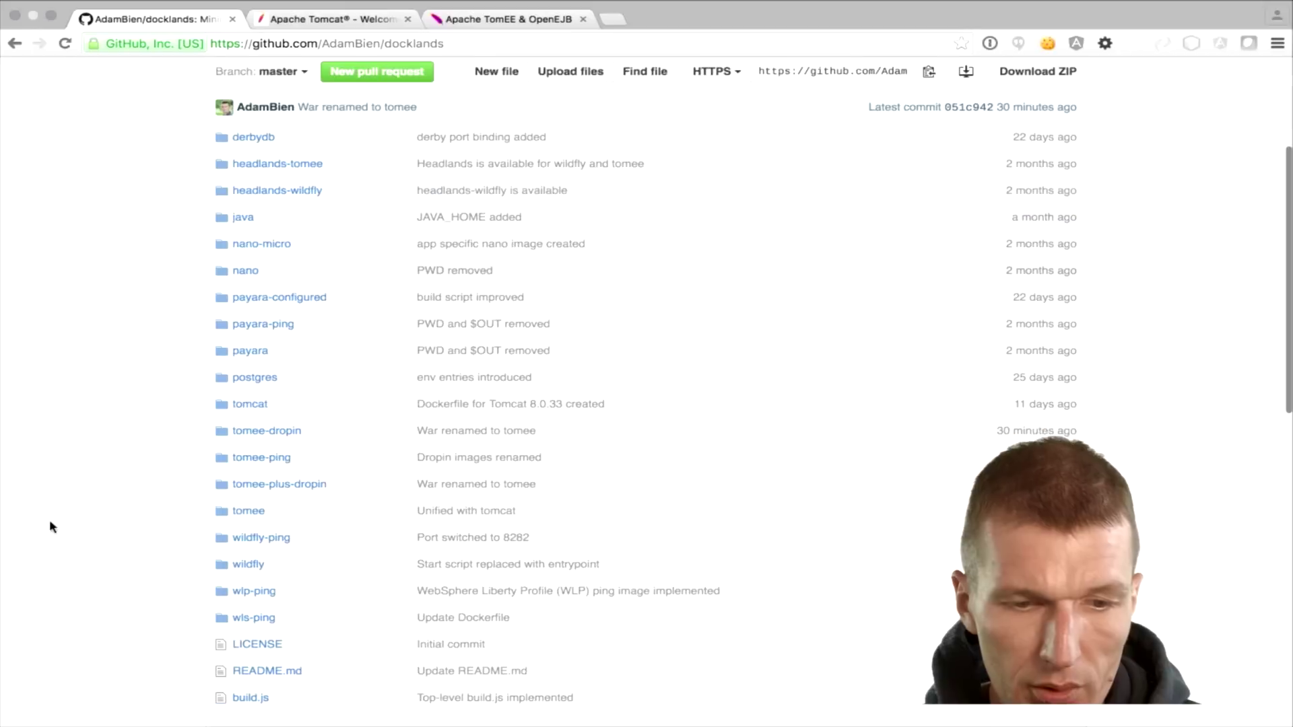
left_click(281, 485)
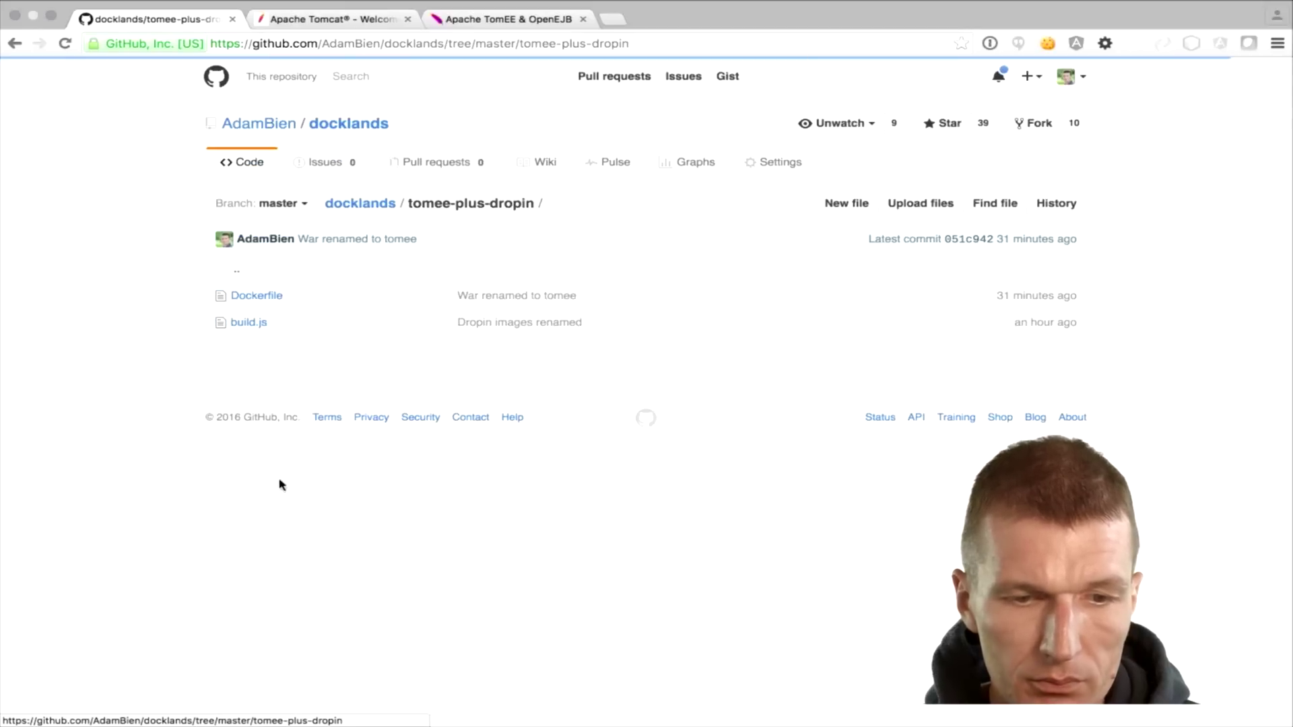
left_click(260, 298)
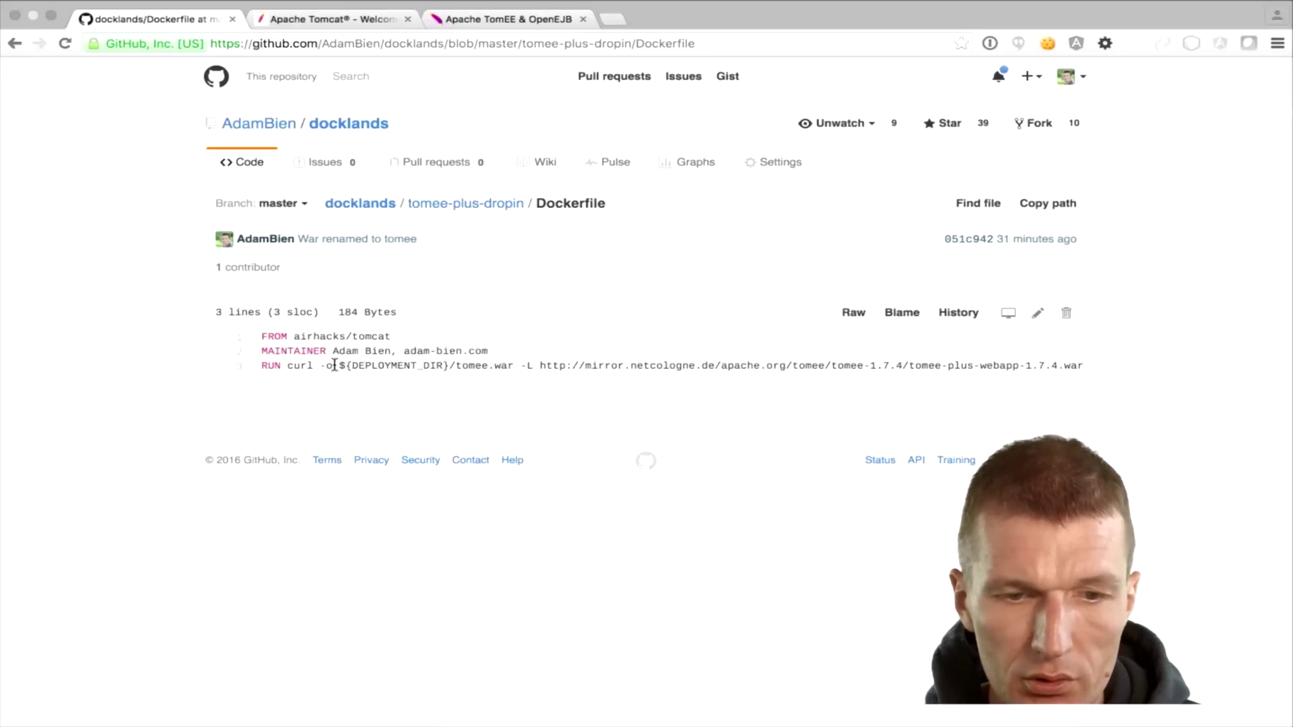
left_click_drag(341, 367, 467, 366)
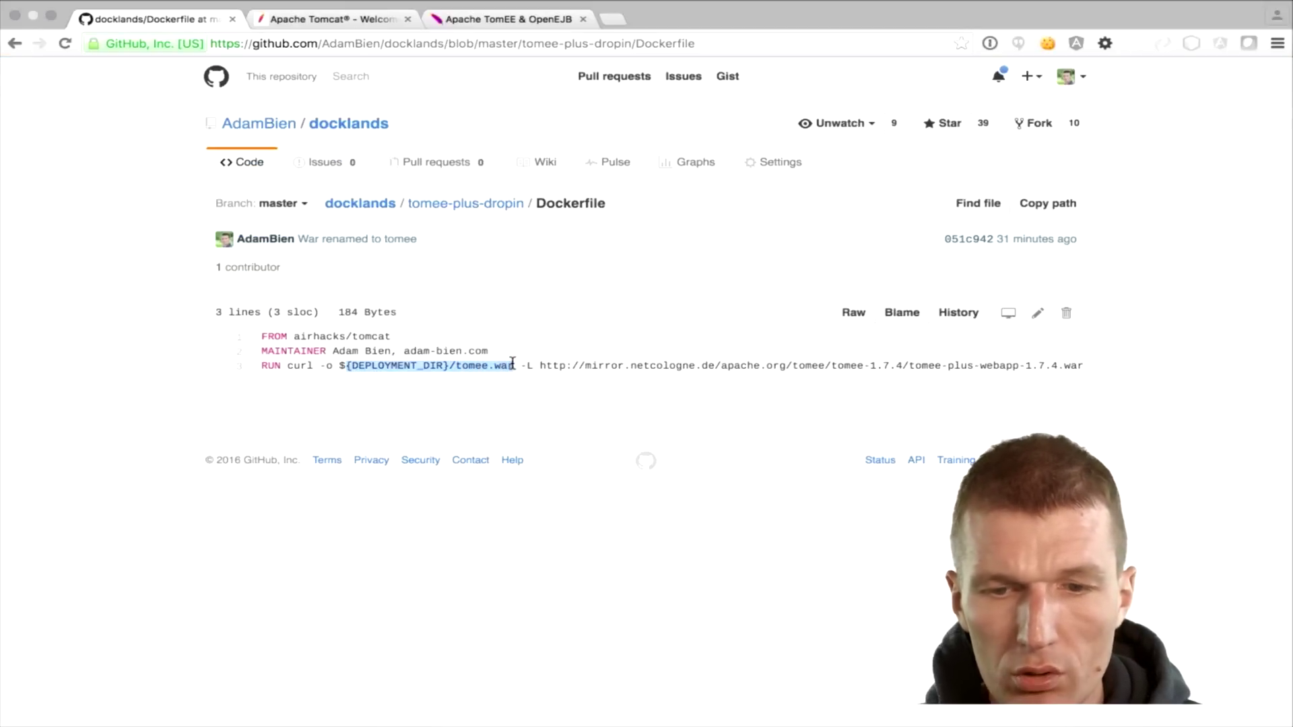
left_click(912, 364)
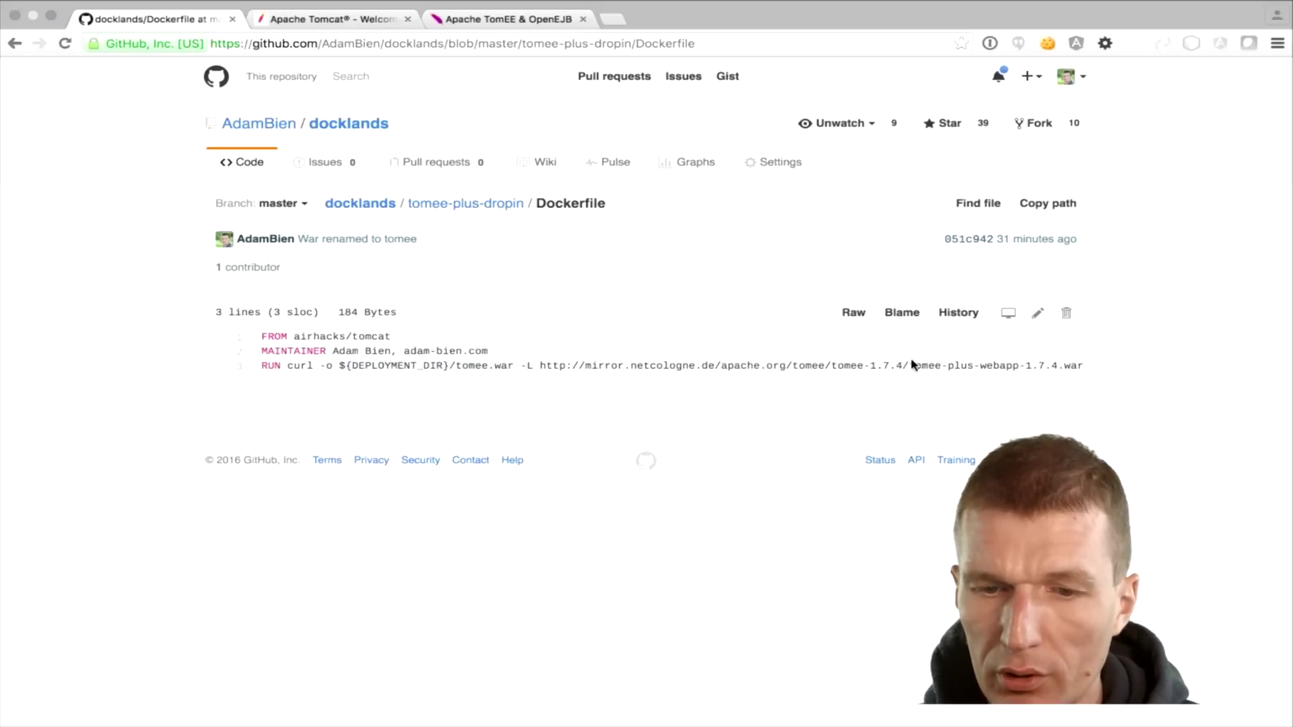
left_click_drag(912, 365, 1003, 365)
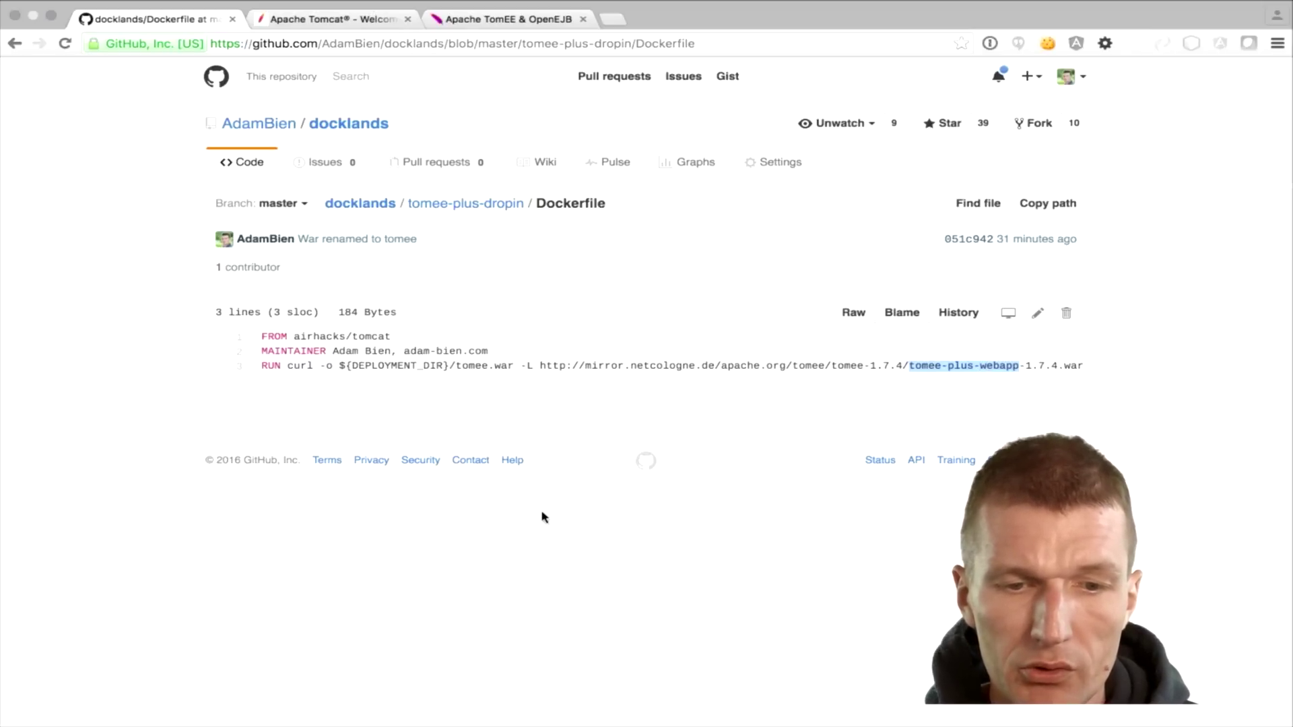
mouse_move(460, 695)
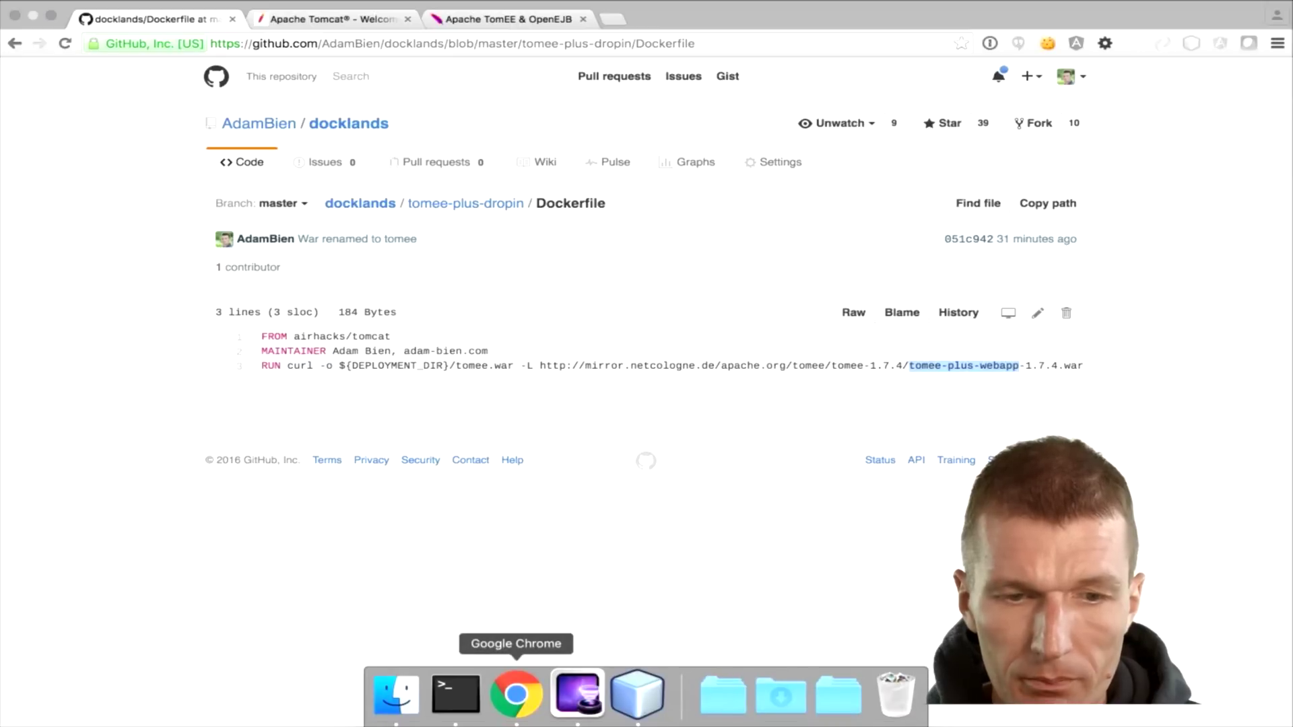
Step: Build the TomEE Plus image with ./build.js and run it detached as tomee-plus on port 8082
left_click(457, 715)
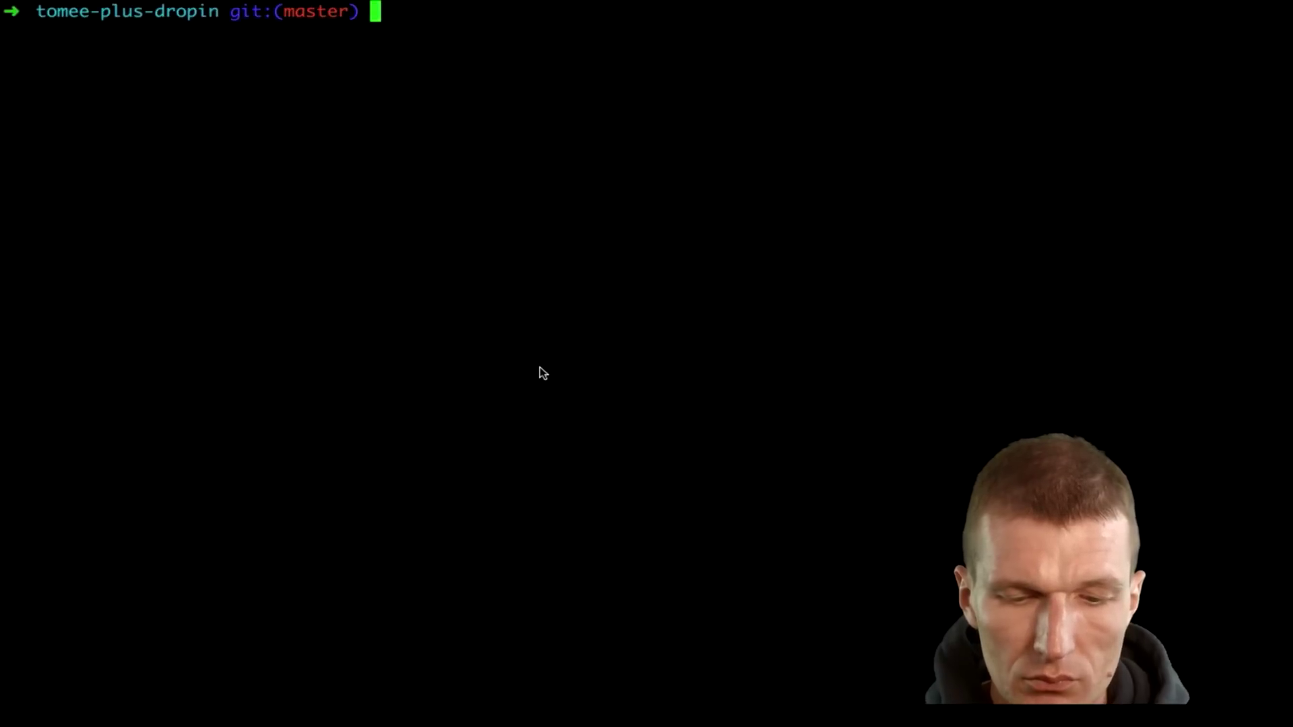
type("./bu")
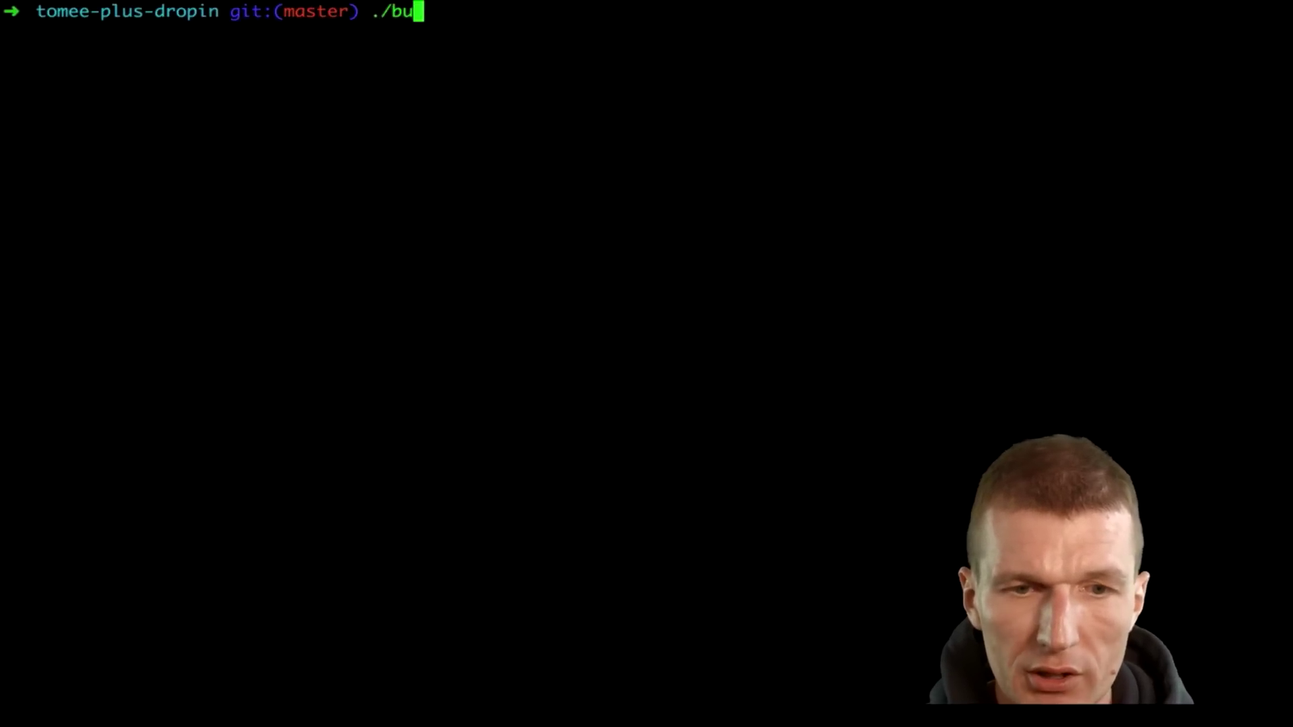
type("ild.js")
key("Return")
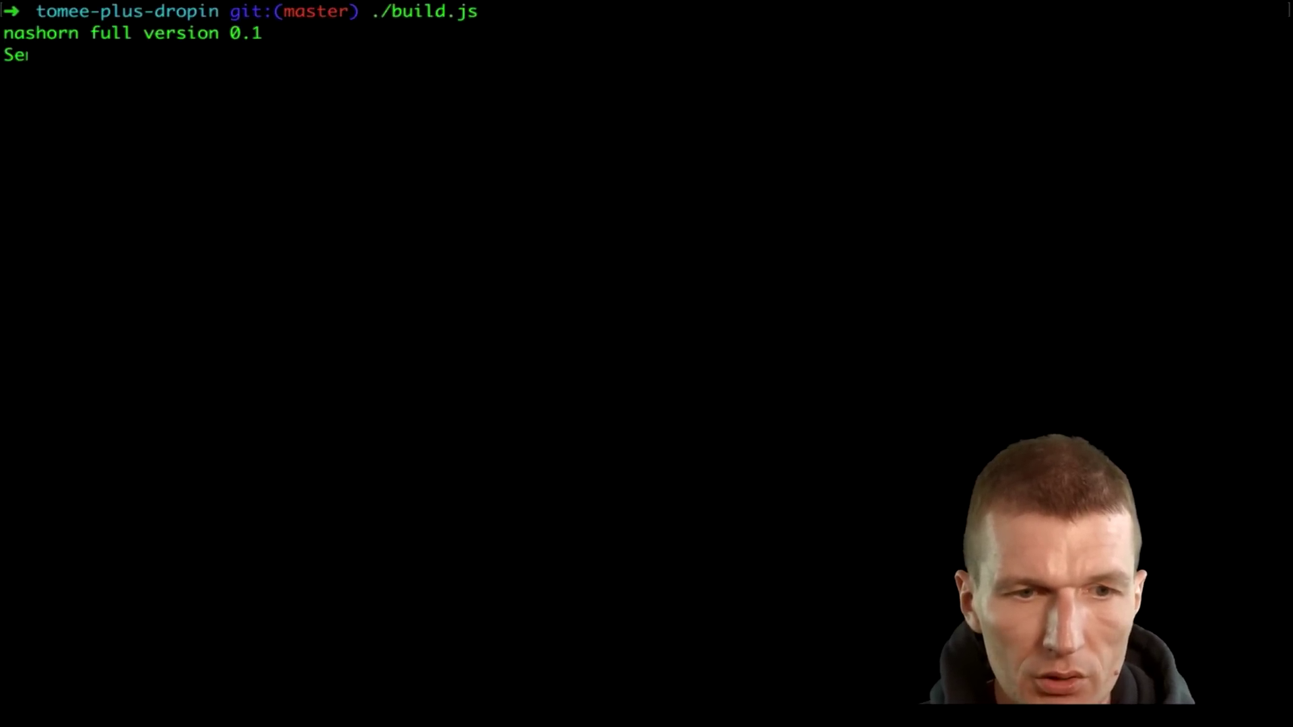
type("docker r")
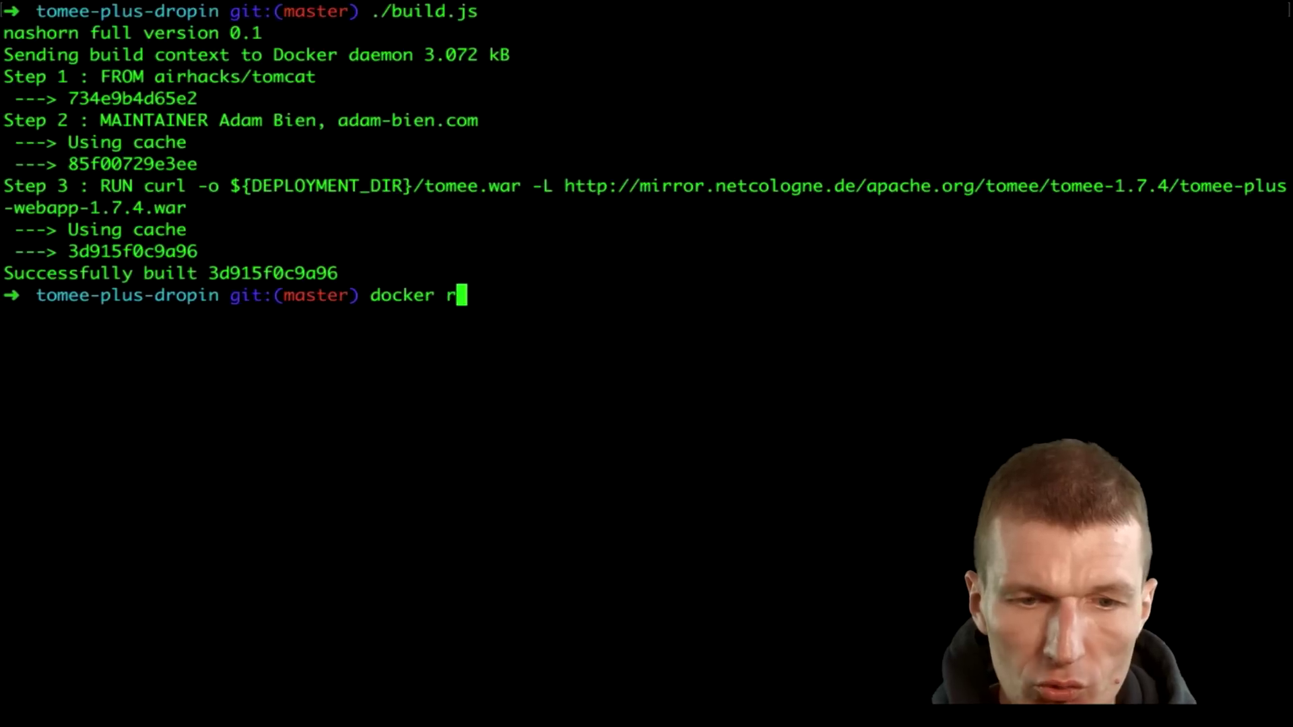
type("un -d -p ")
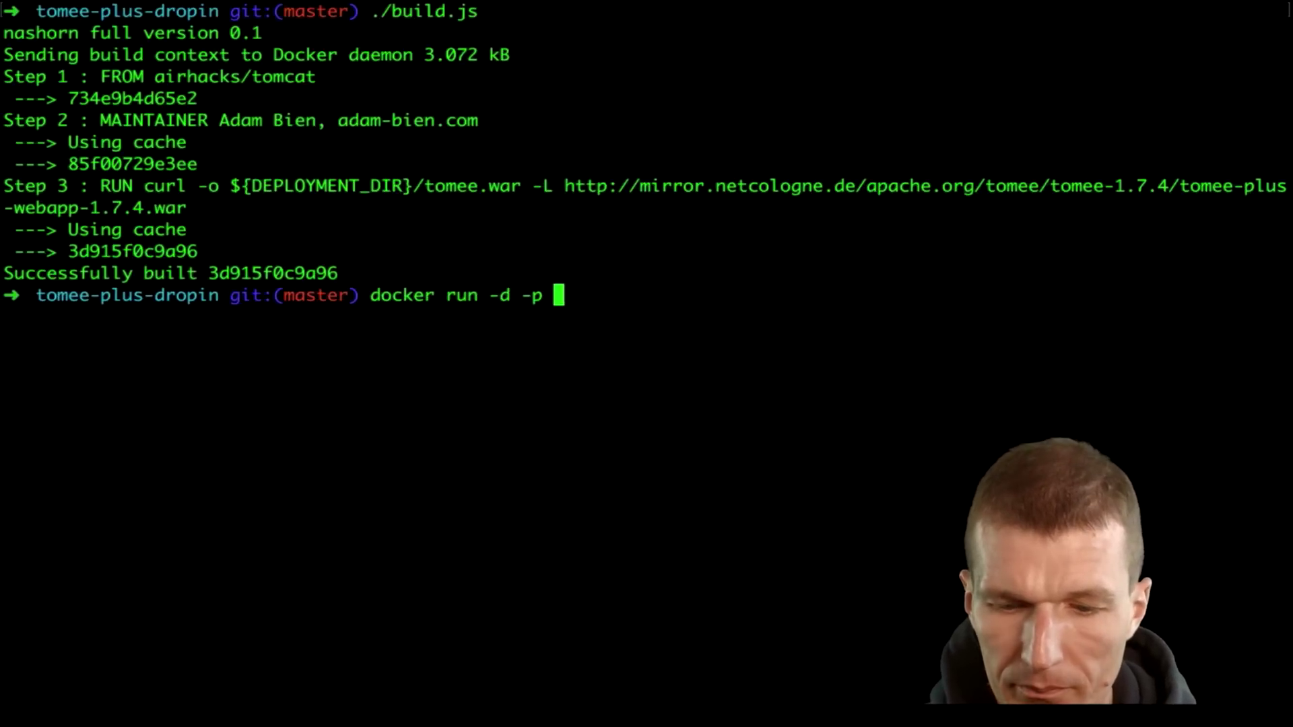
type("80")
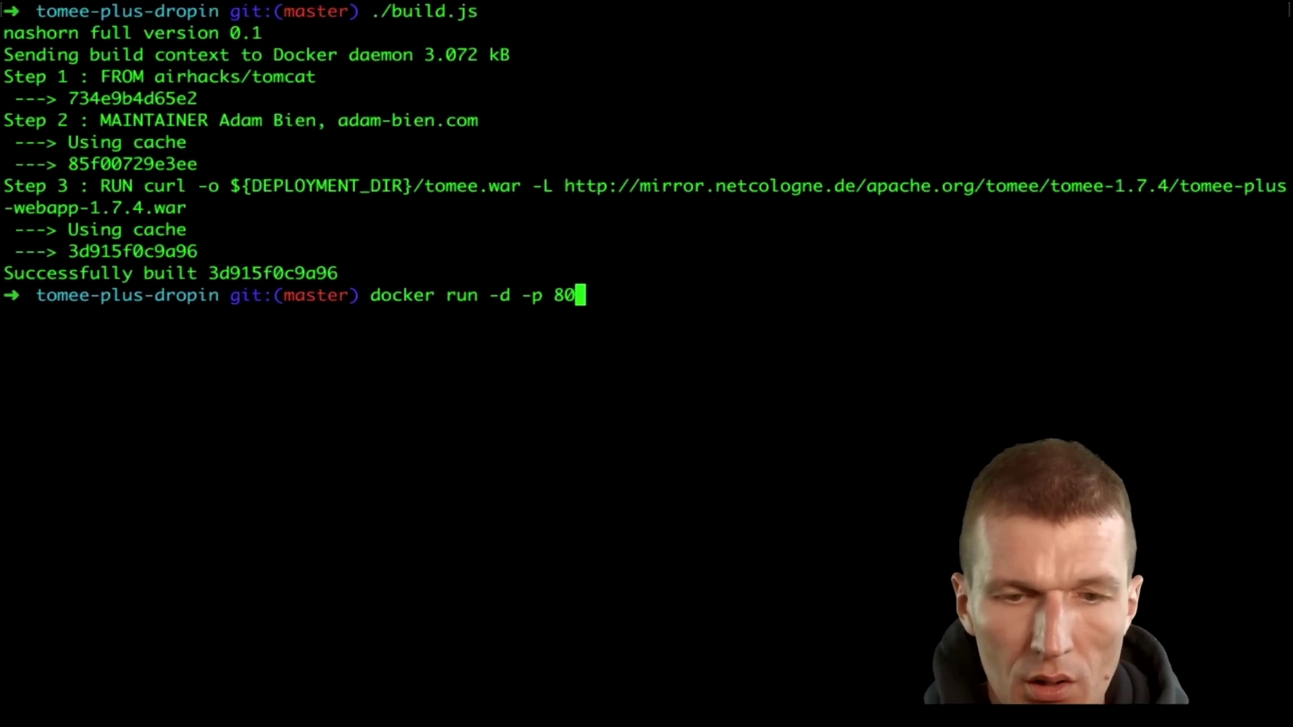
type("82")
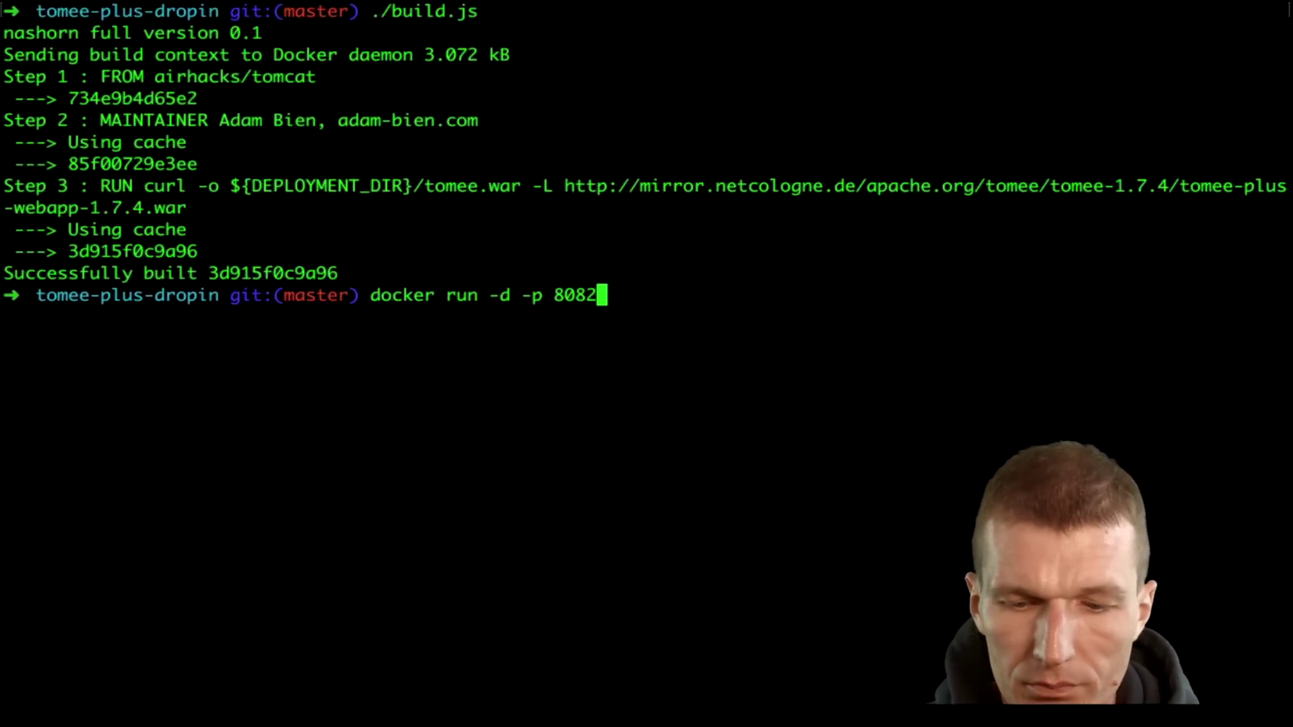
type(":8080 ")
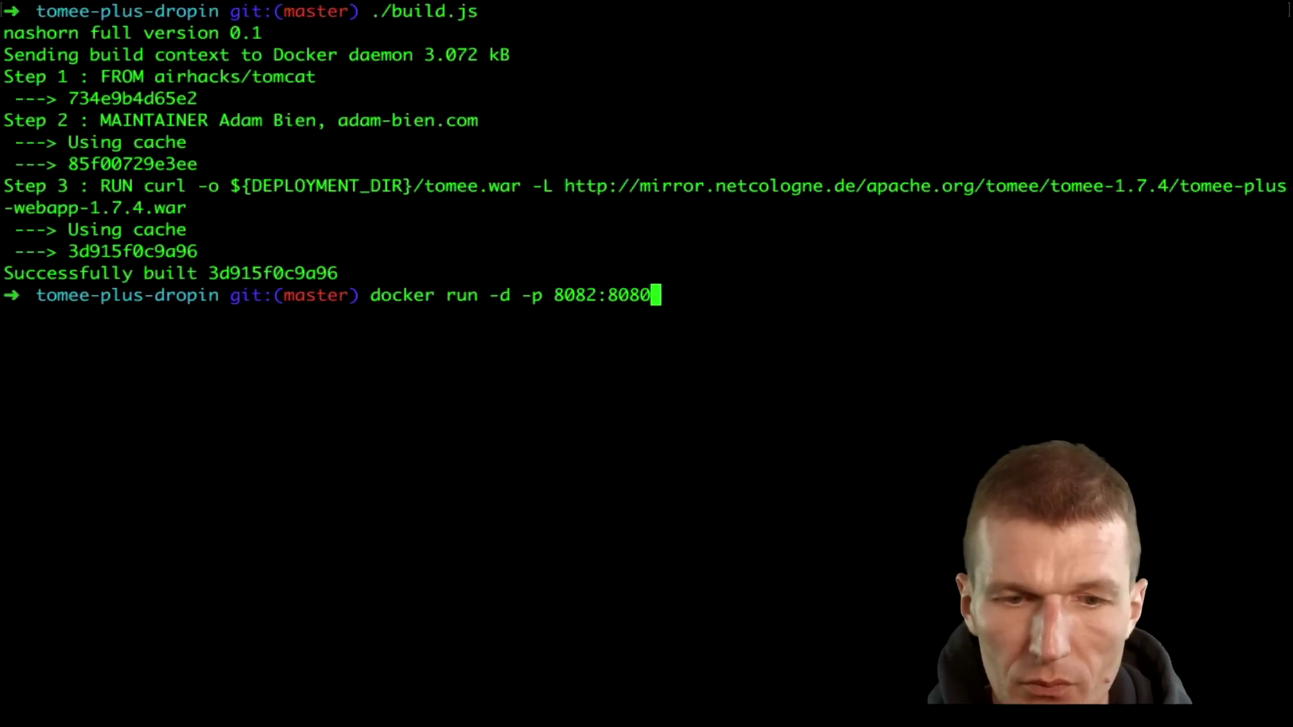
type("--")
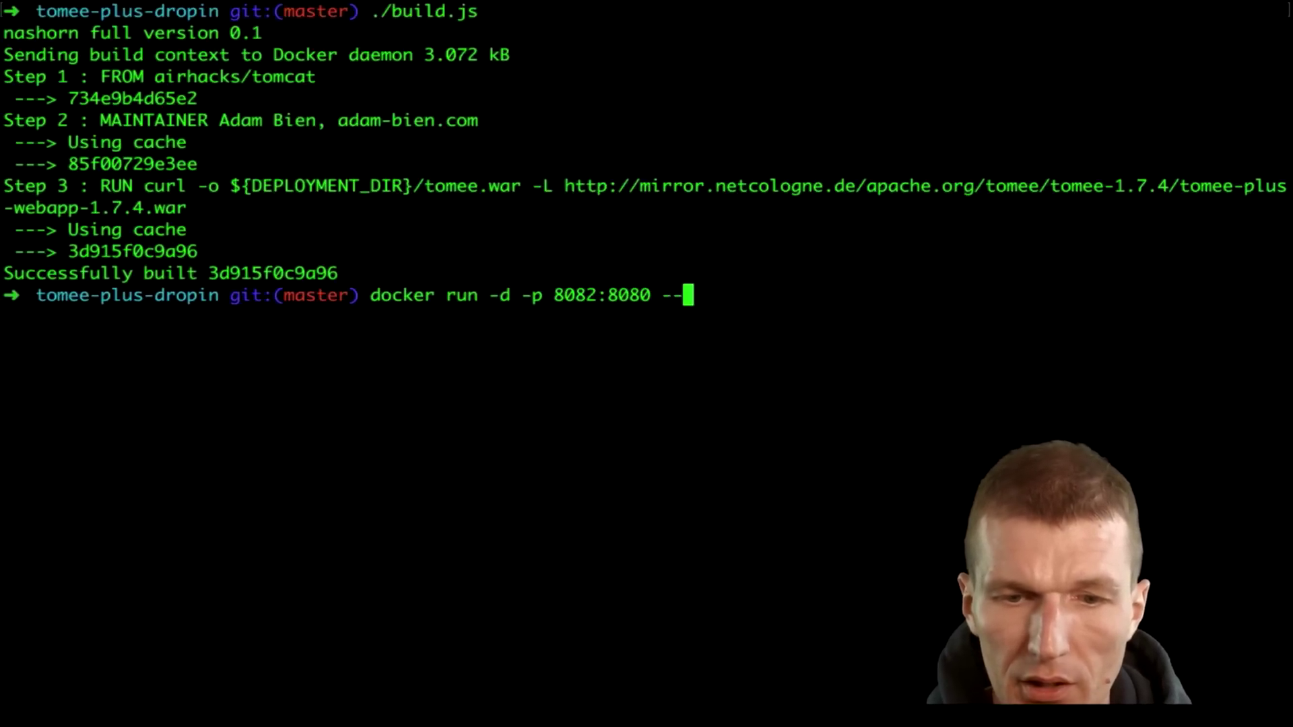
type("name tomee-plu")
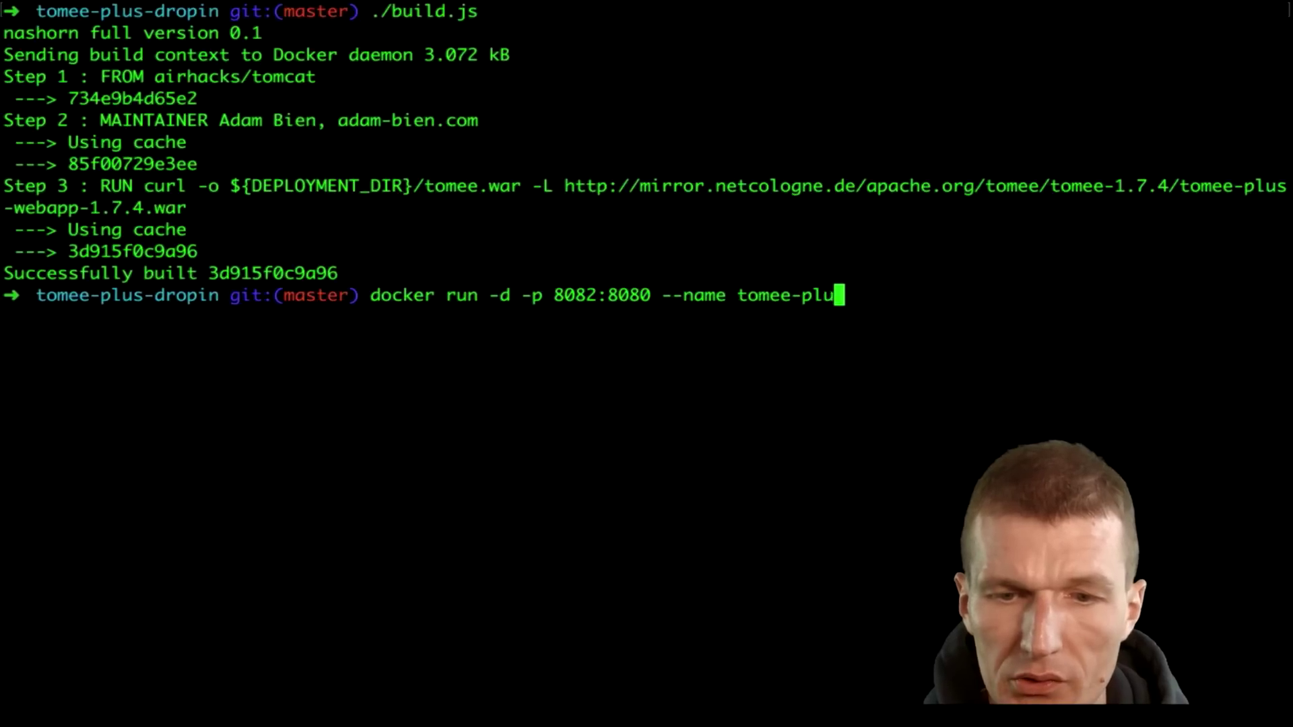
type("s airhacks/")
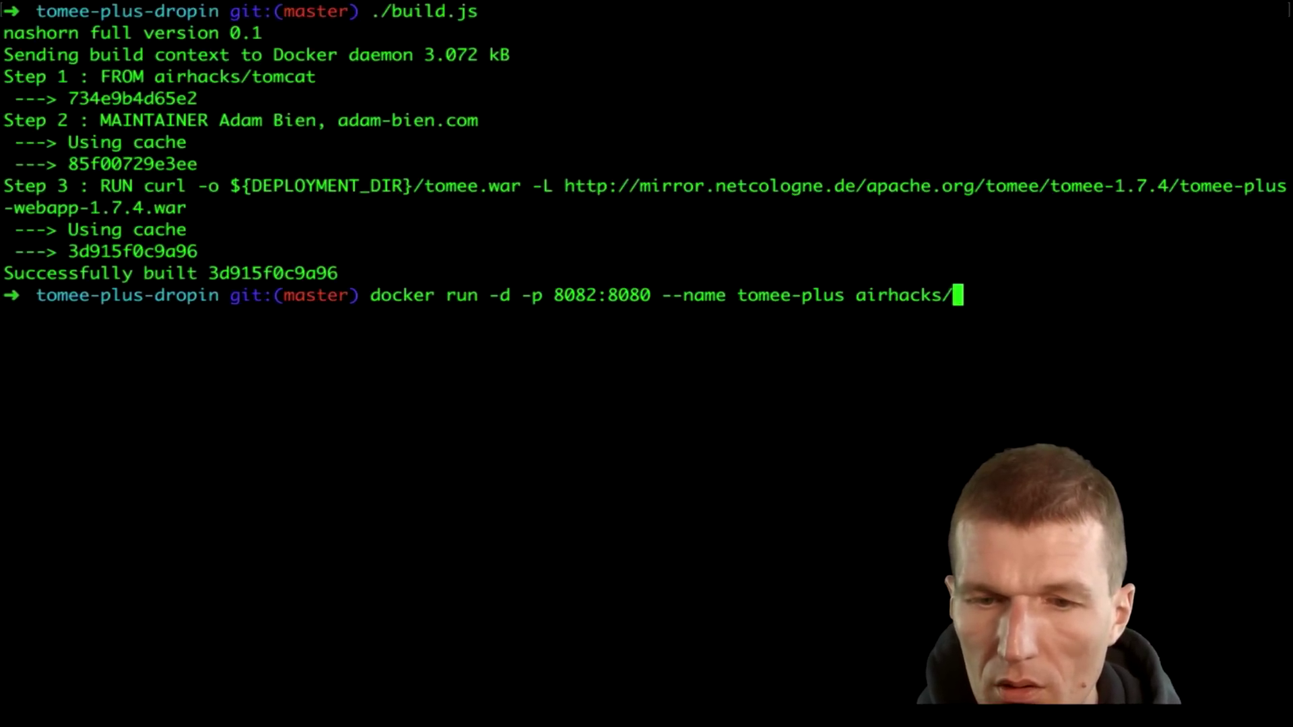
type("tomee-plus-d")
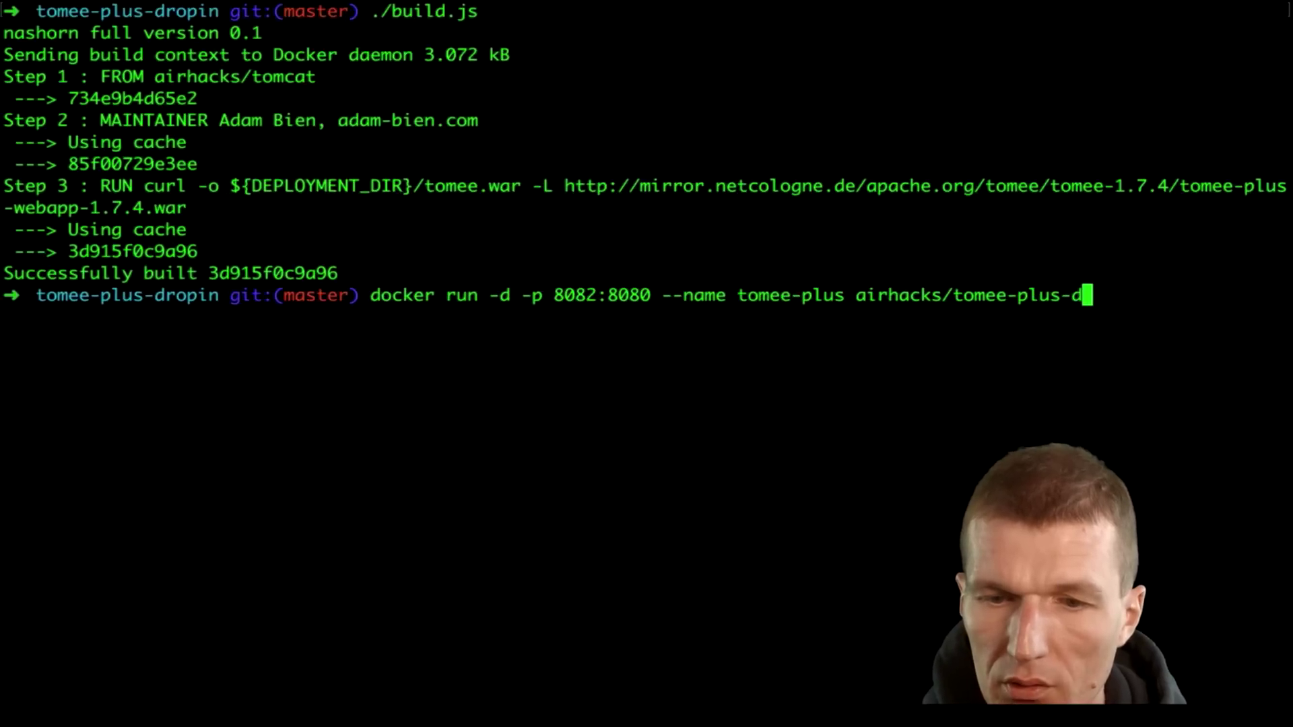
type("ropi")
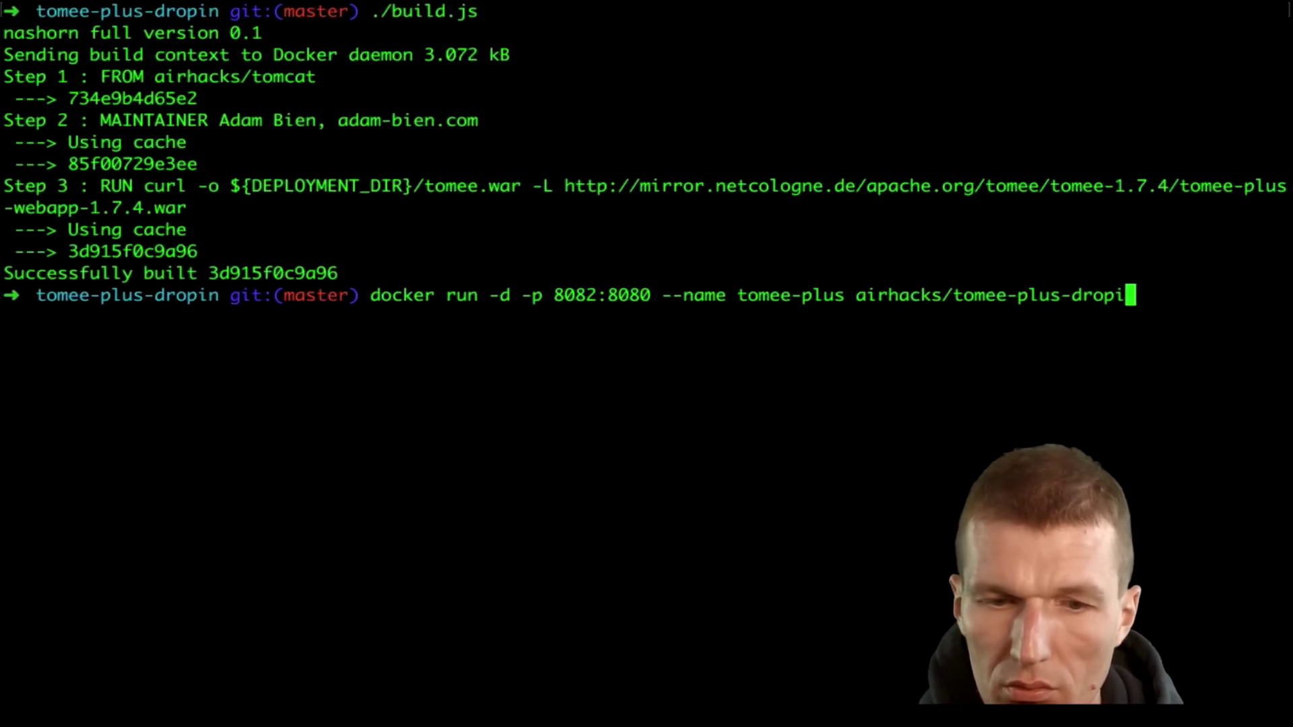
type("f")
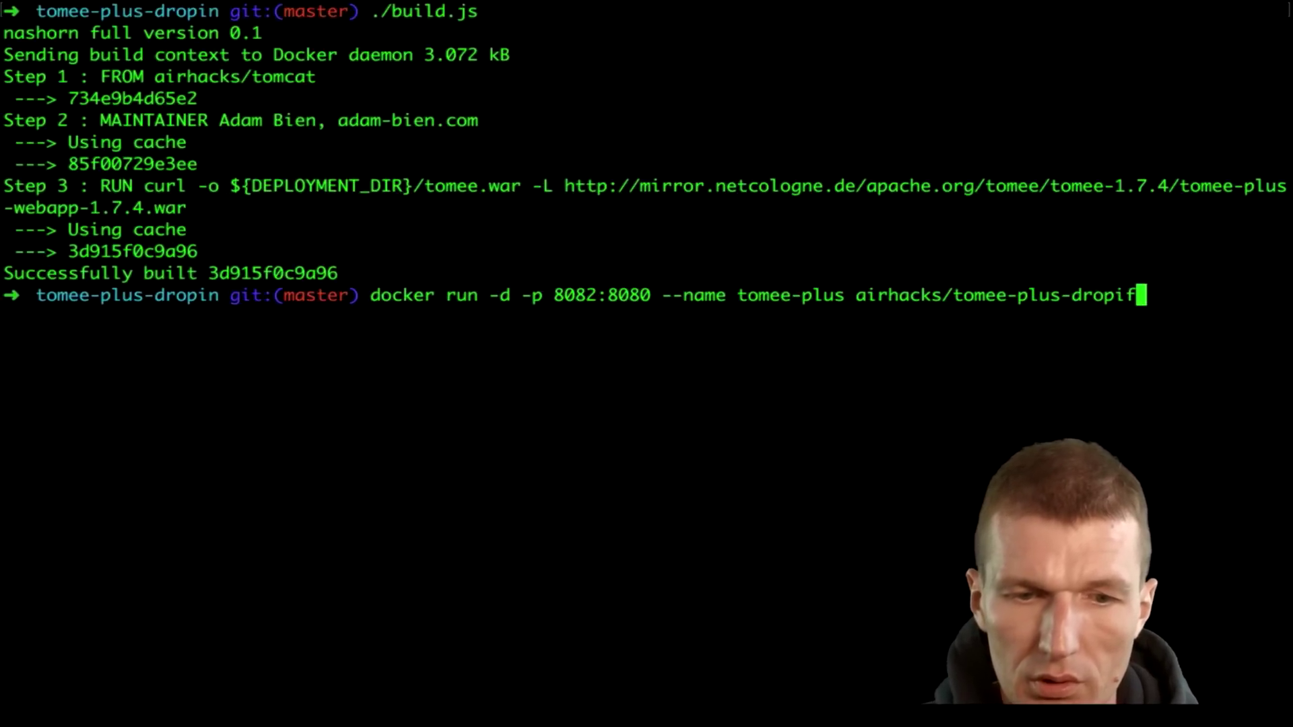
key("BackSpace")
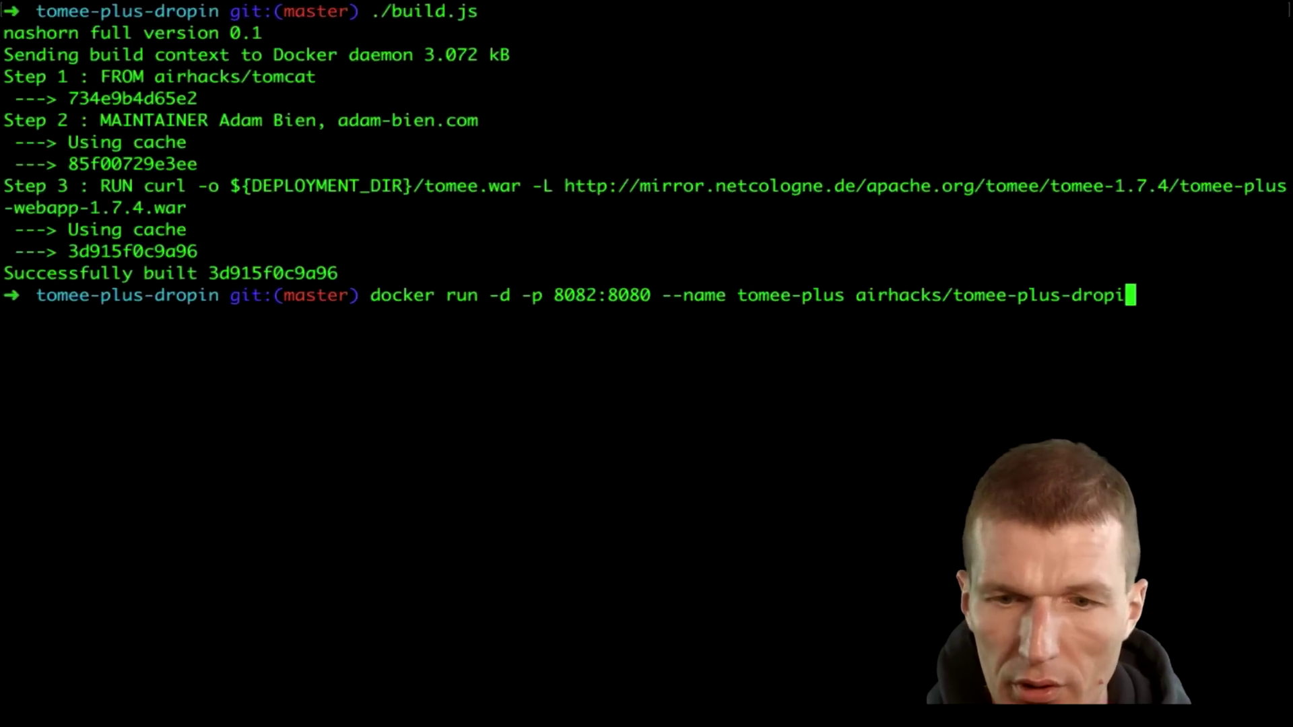
type("n")
key("Return")
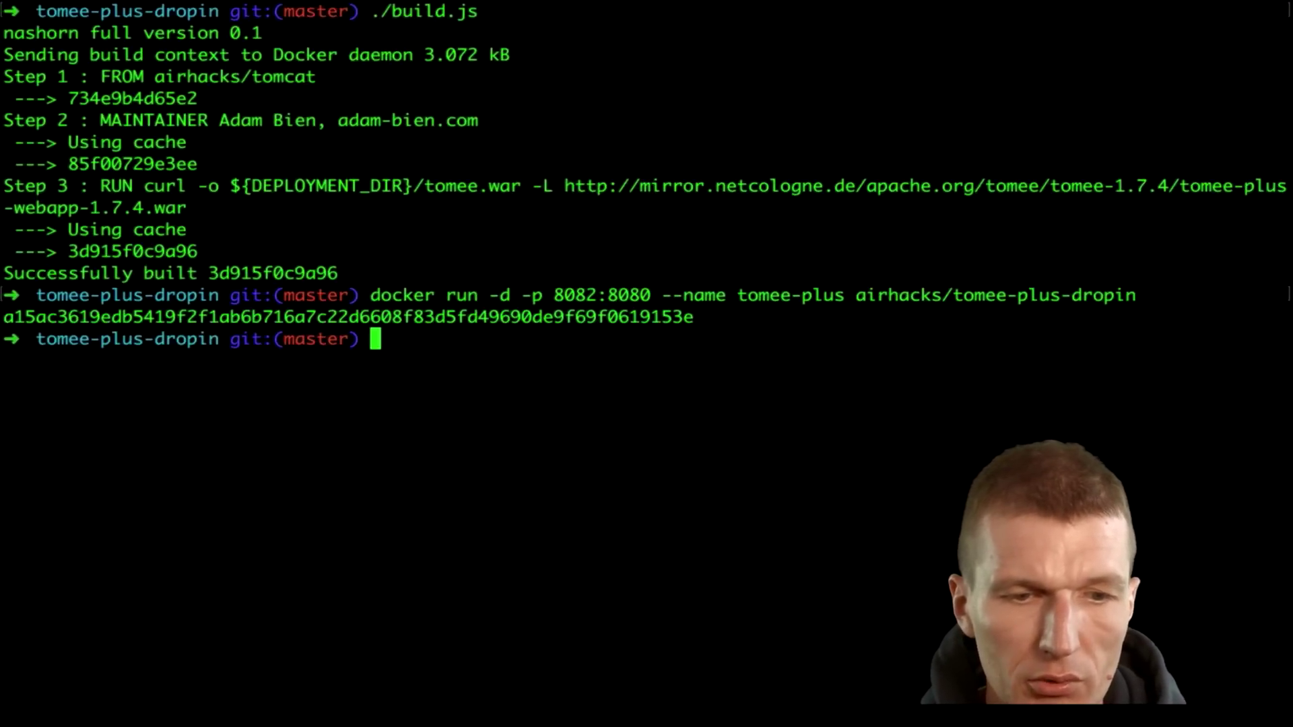
type("cd ")
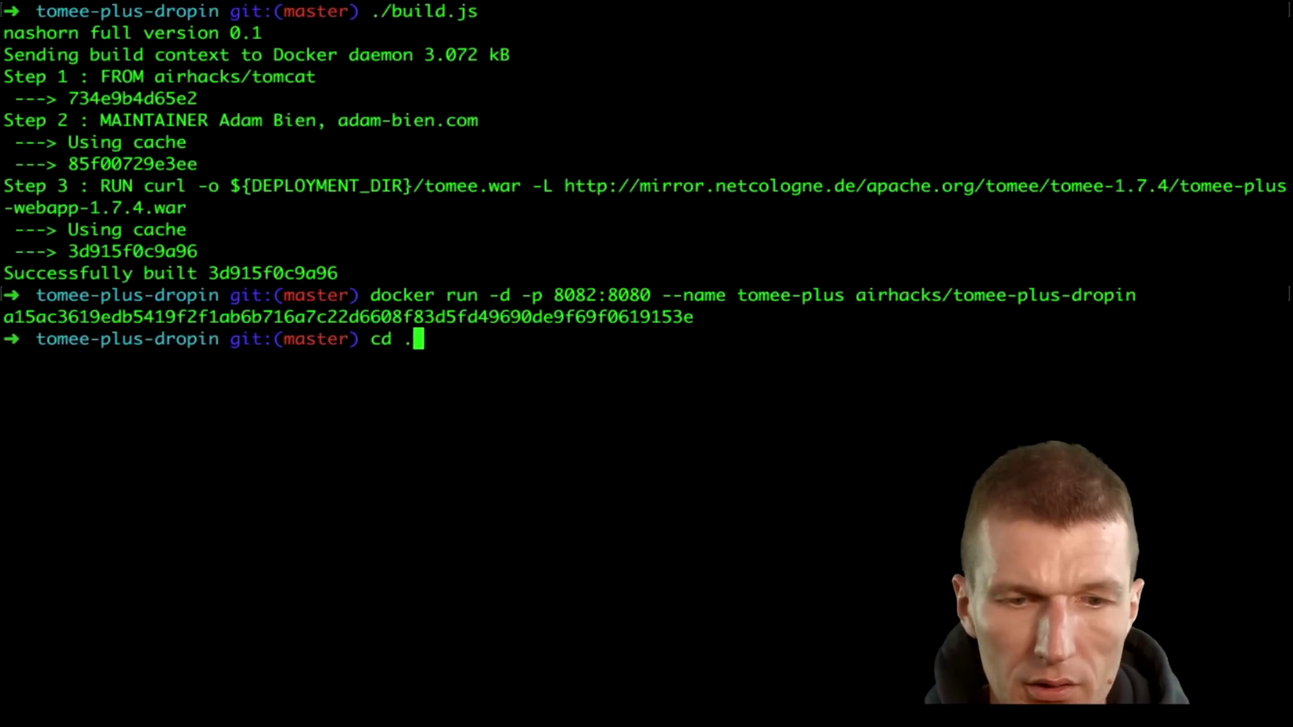
type(".")
Step: Display build.js and highlight its docker build command and the airhacks/tomee-plus-dropin image name
key("BackSpace")
key("BackSpace")
key("BackSpace")
type("a")
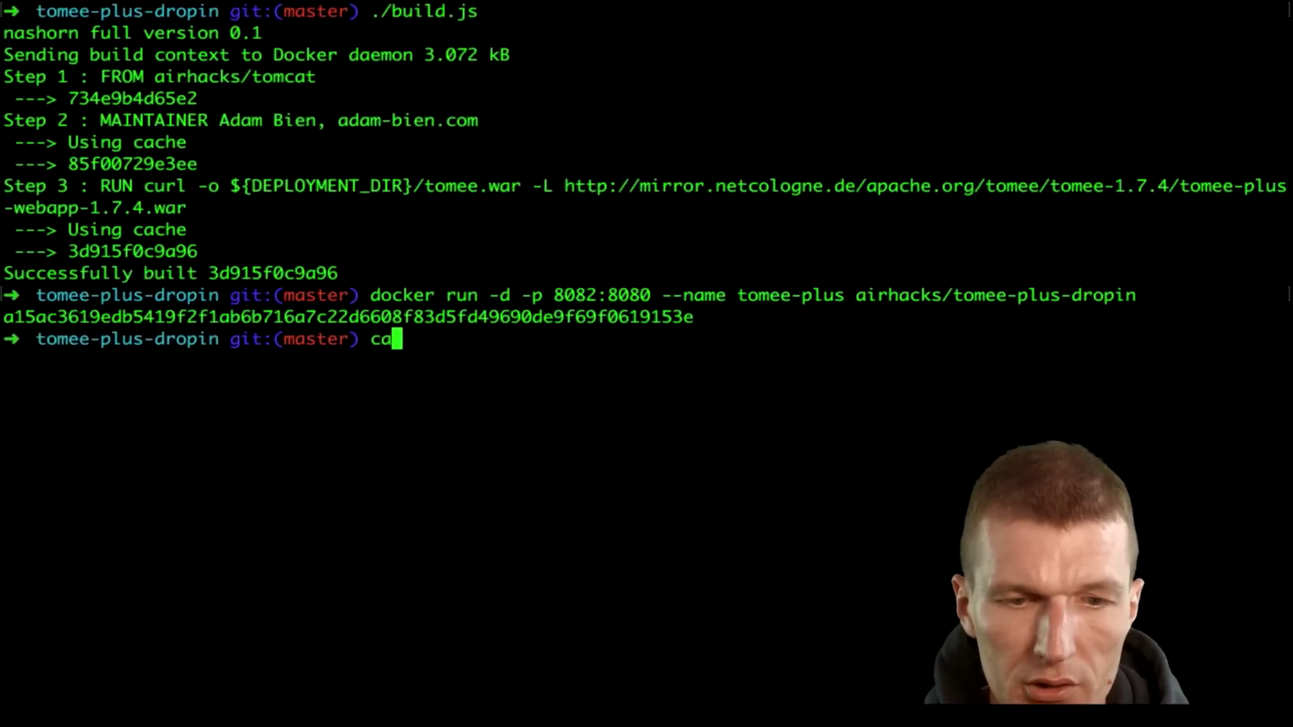
type("t bu")
key("BackSpace")
key("BackSpace")
key("BackSpace")
type("build.js")
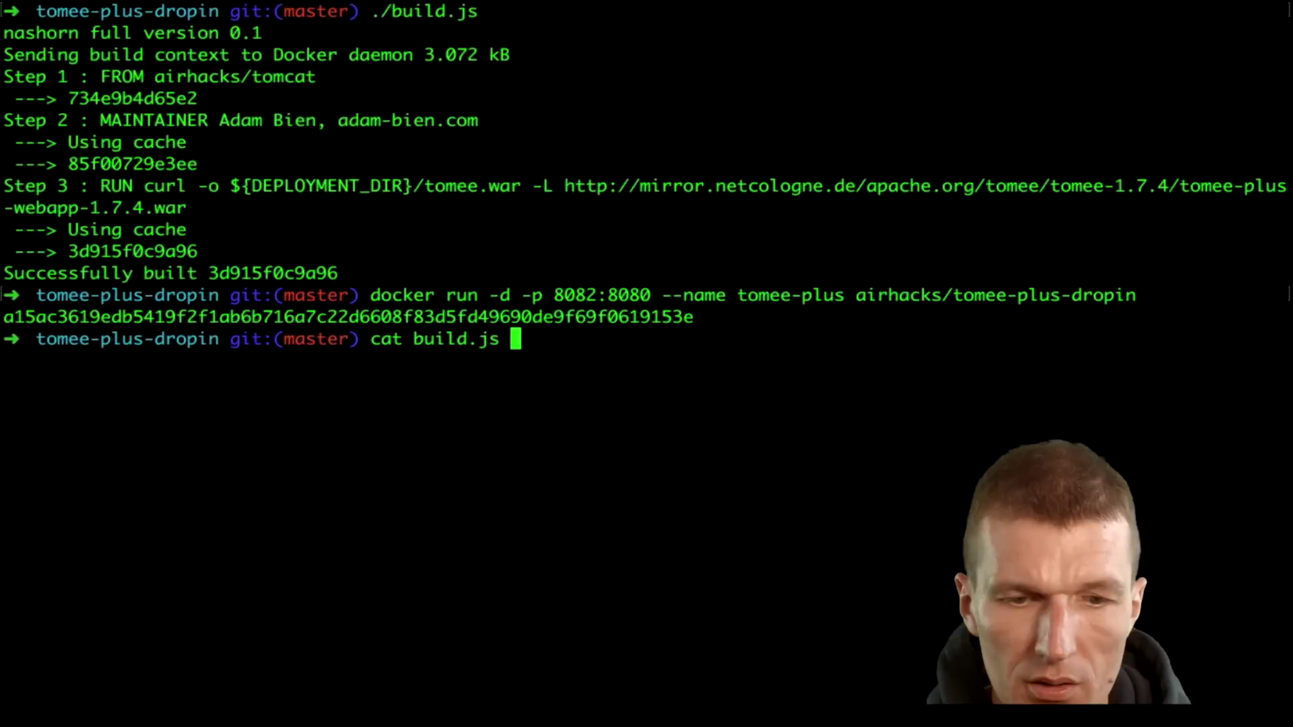
key("Return")
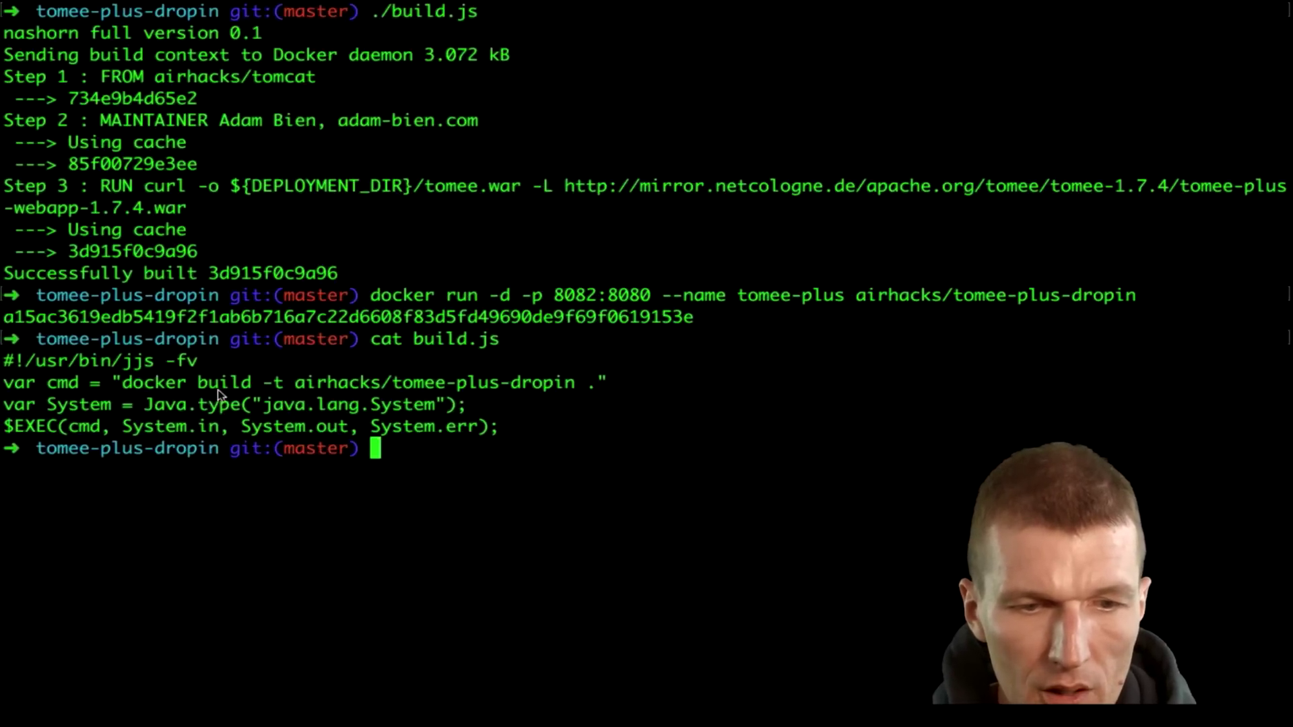
left_click_drag(123, 384, 588, 391)
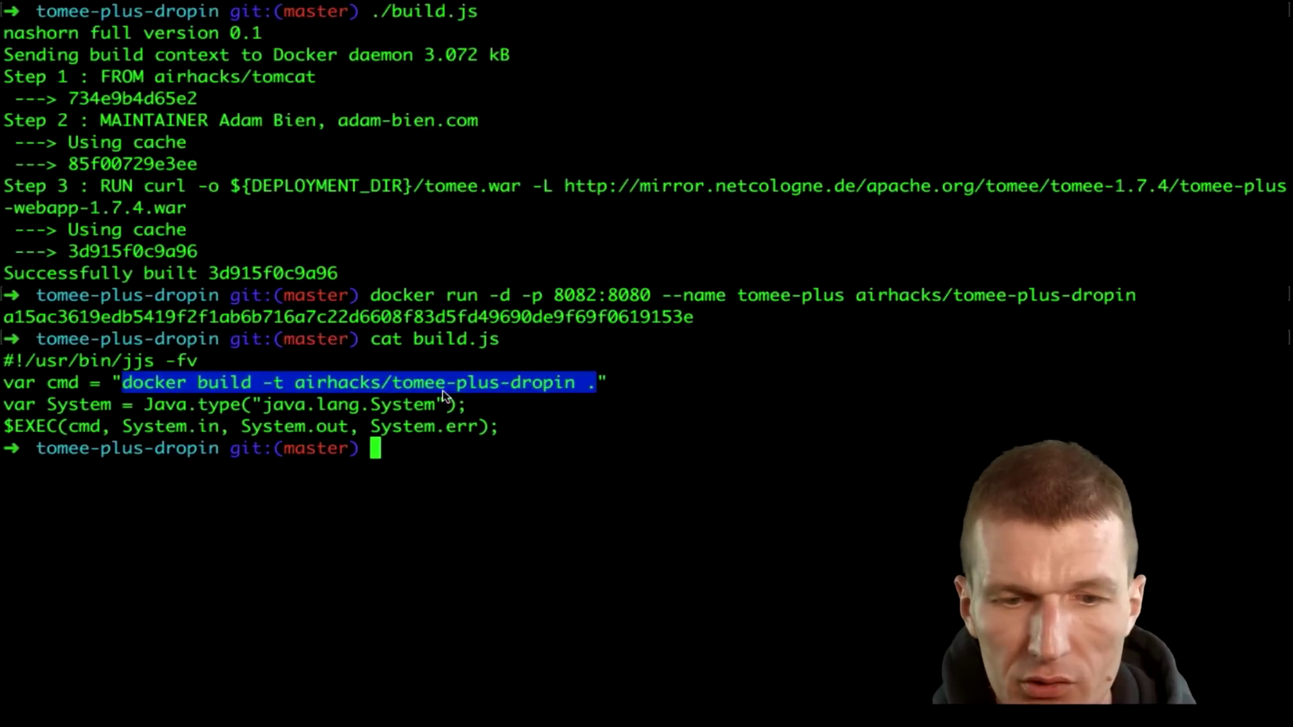
left_click_drag(859, 296, 1135, 296)
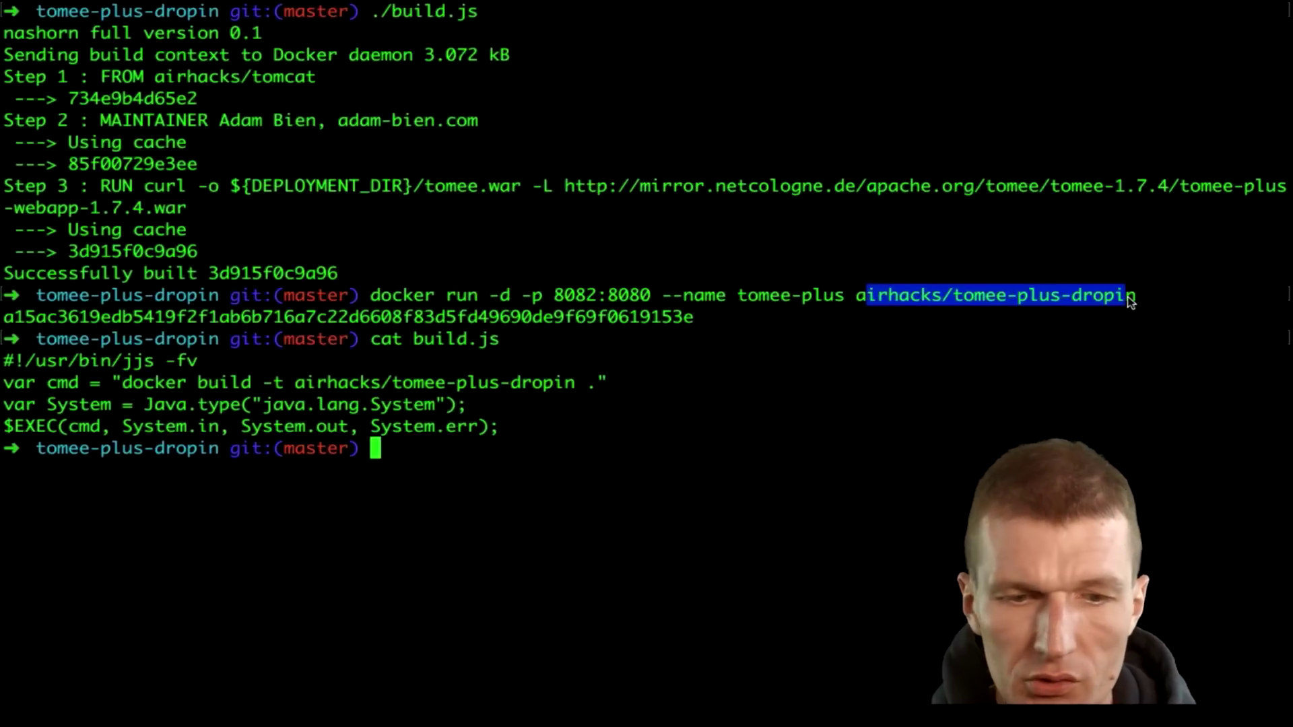
type("cd ..")
Step: Move from the docklands folder into tomee-dropin, list its files and build the TomEE image
key("Return")
type("cd")
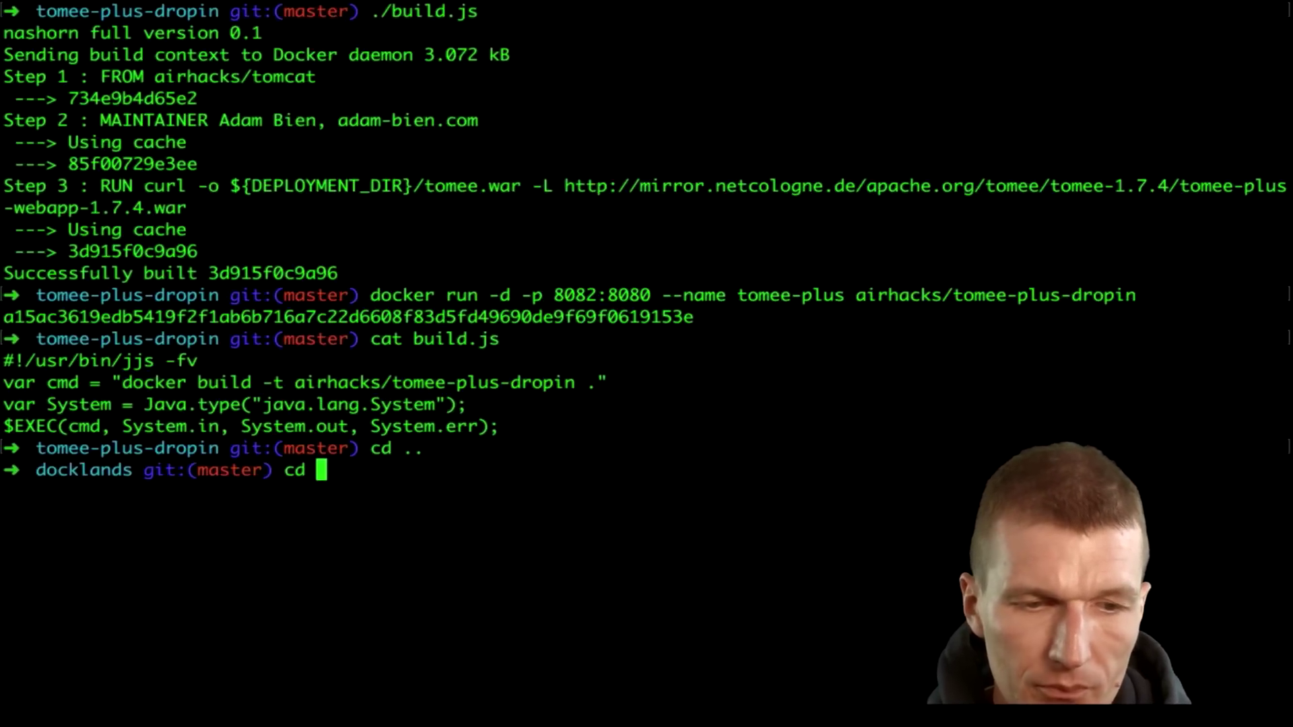
type(" tom")
key("Tab")
type("me")
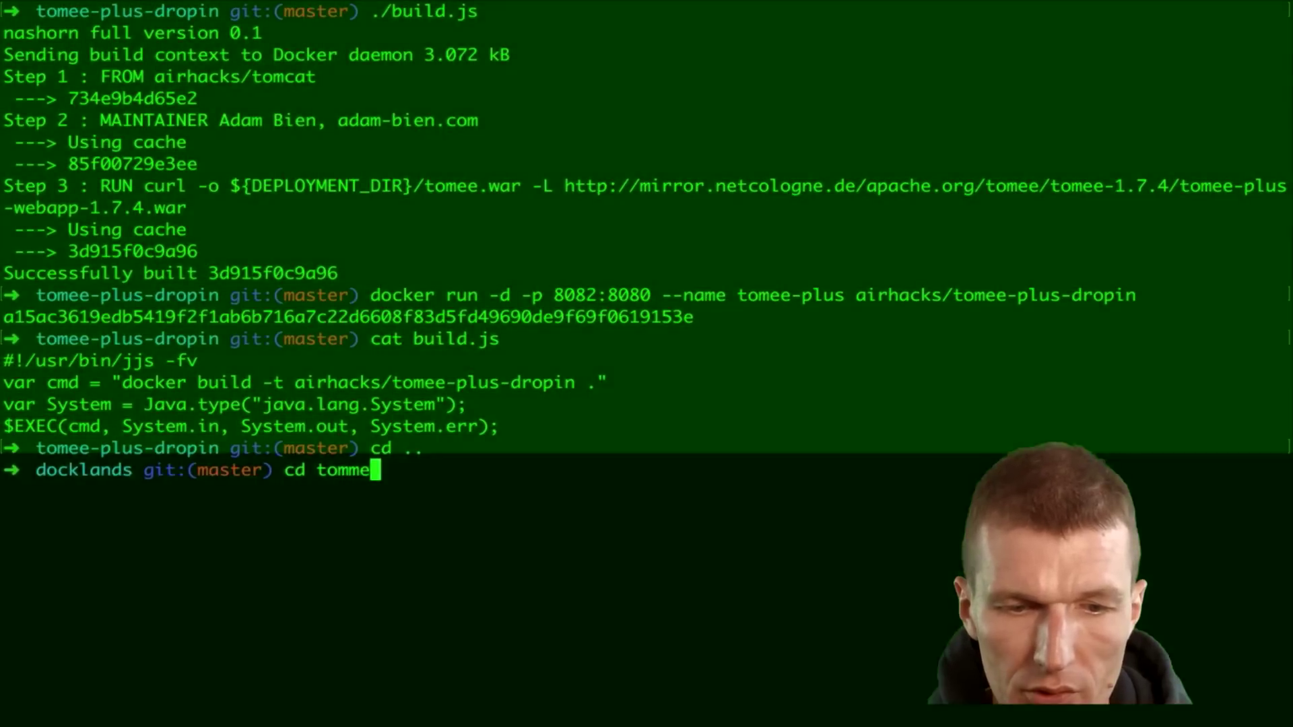
key("BackSpace")
key("BackSpace")
key("BackSpace")
type("mee")
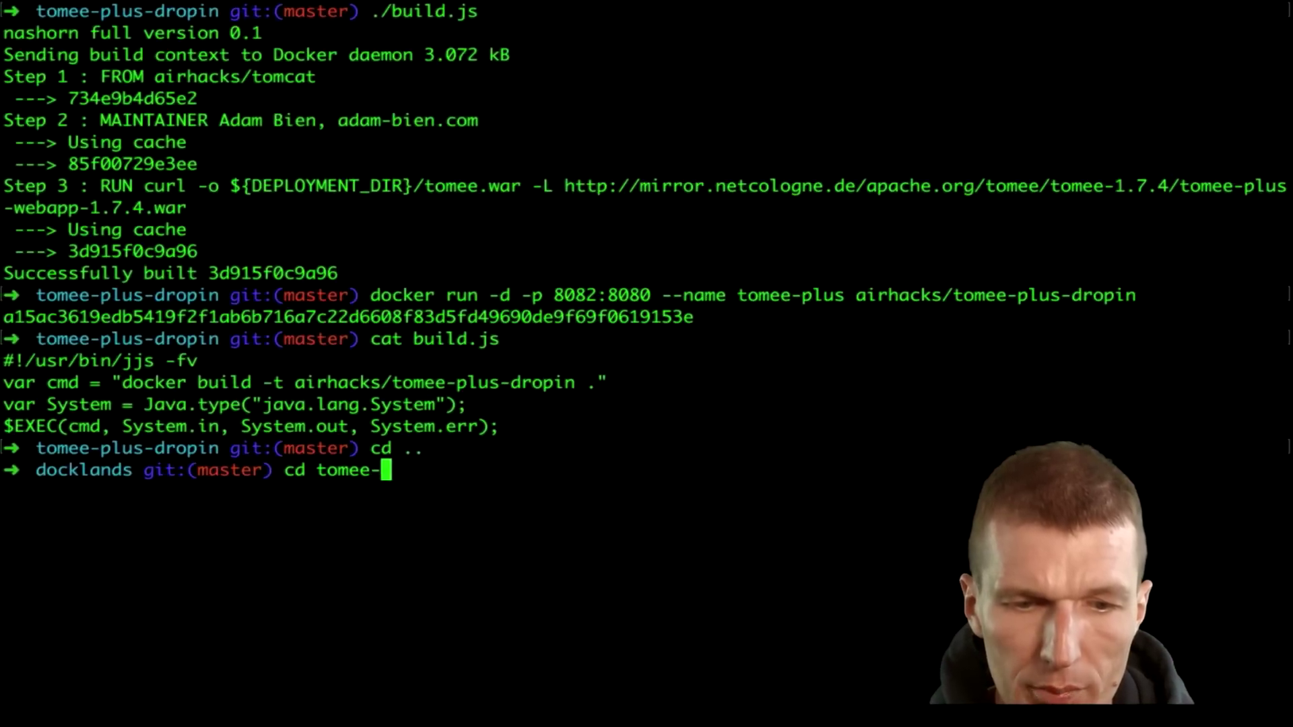
type("-")
key("Tab")
key("Return")
type("ls")
key("Return")
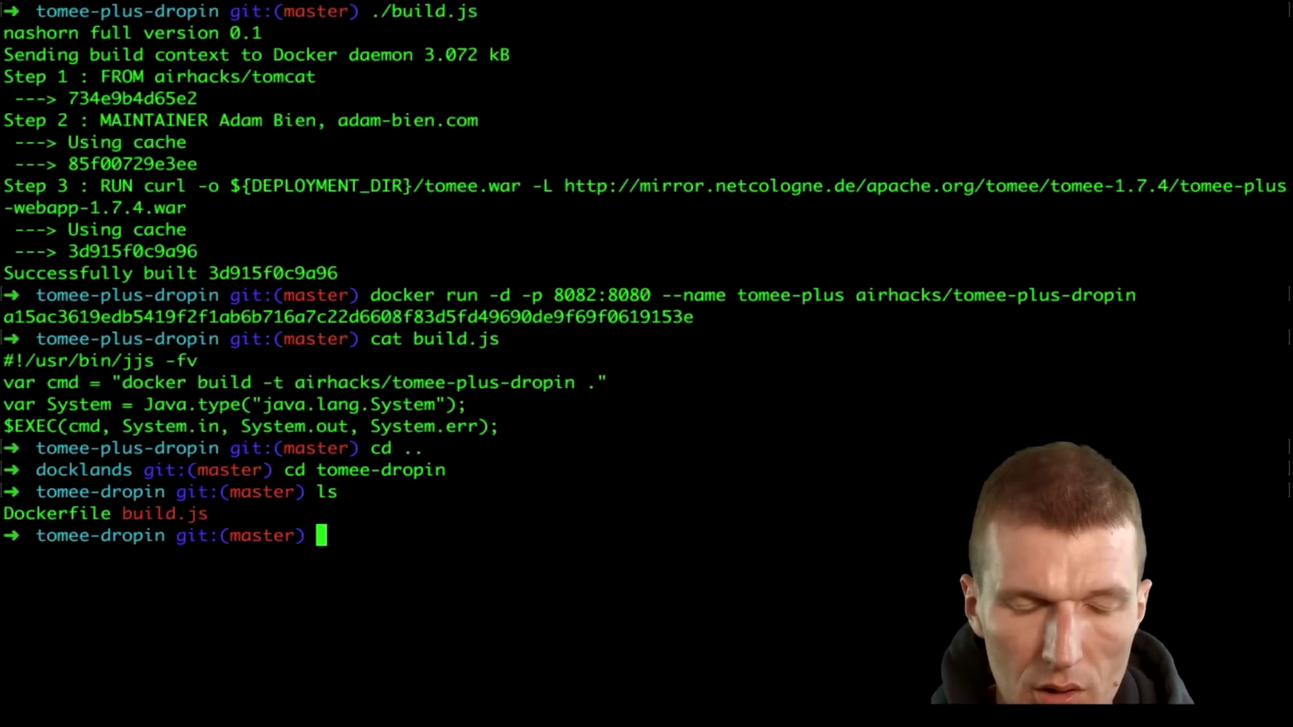
type("./b")
key("Tab")
key("Return")
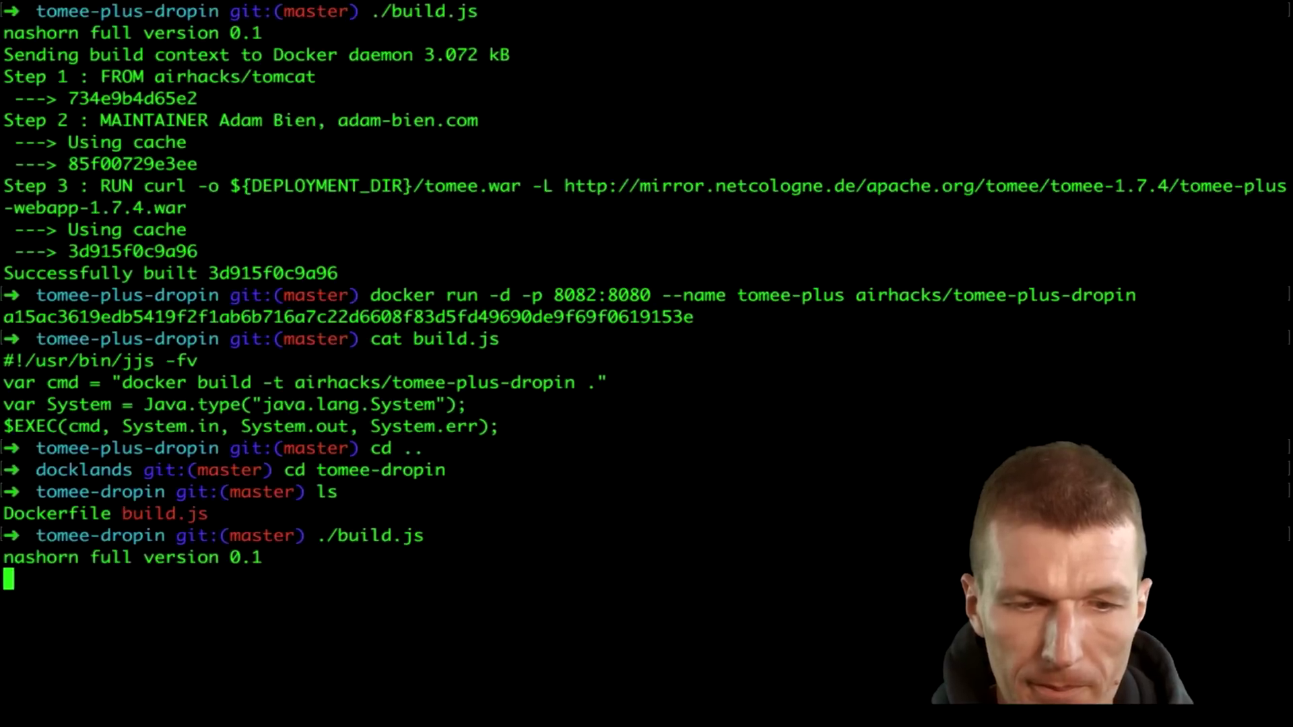
type("docker ")
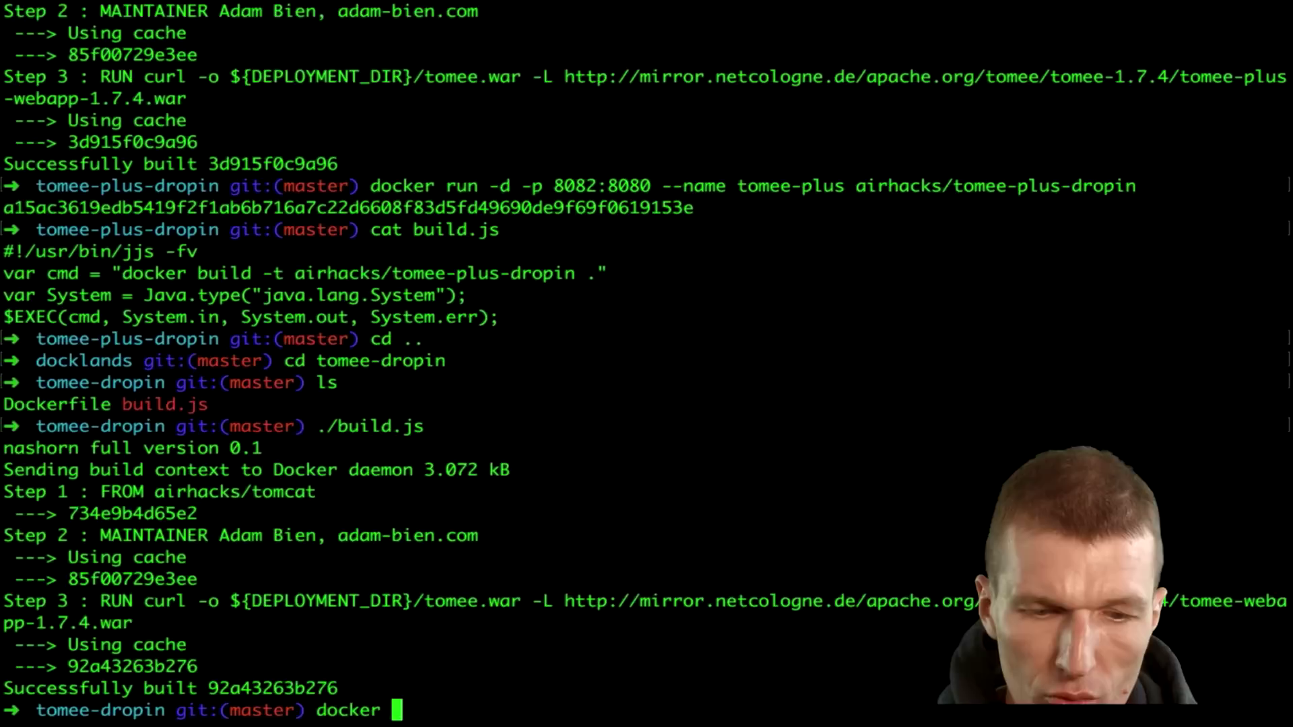
type("run -d -p ")
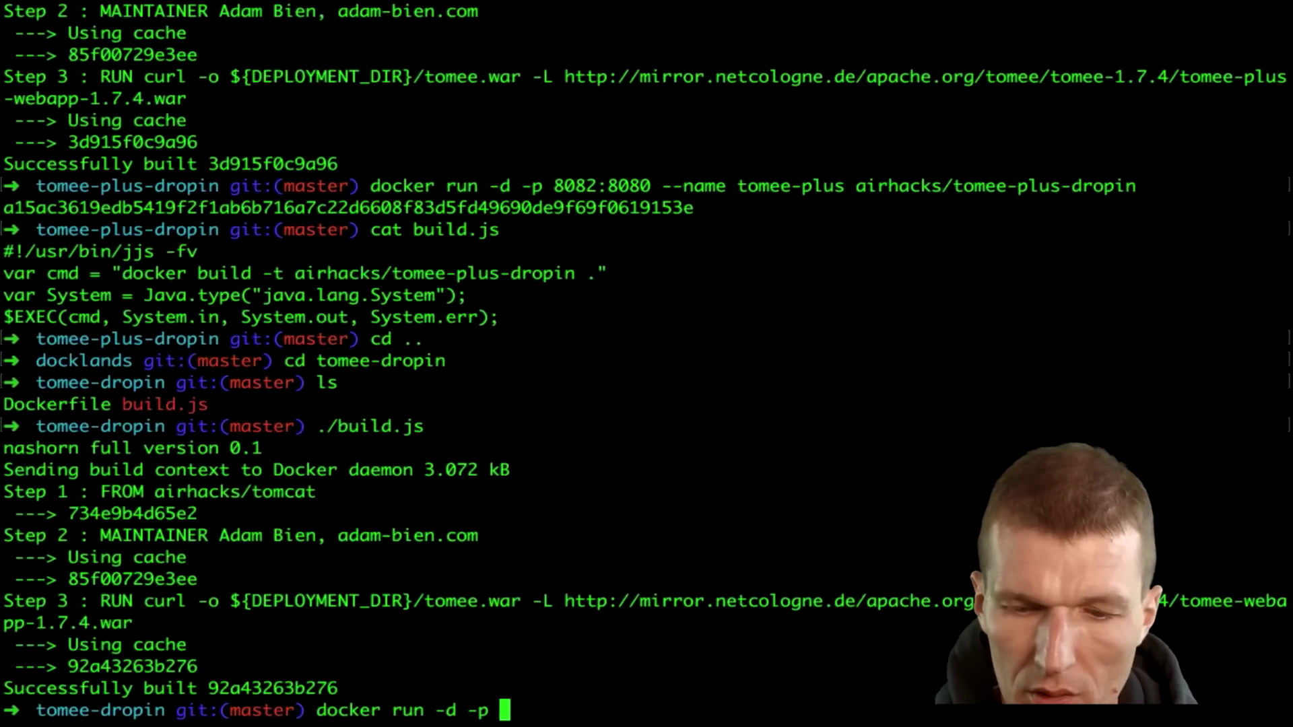
type("8081 ")
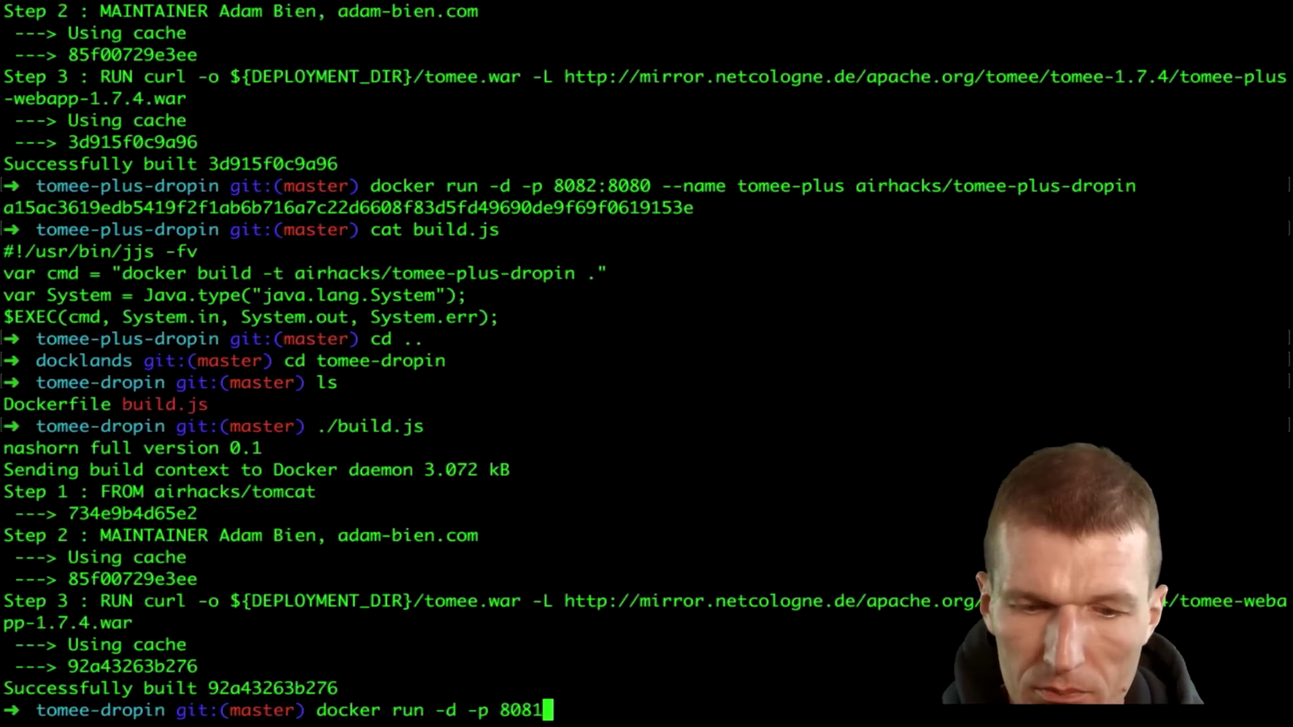
type("--name ")
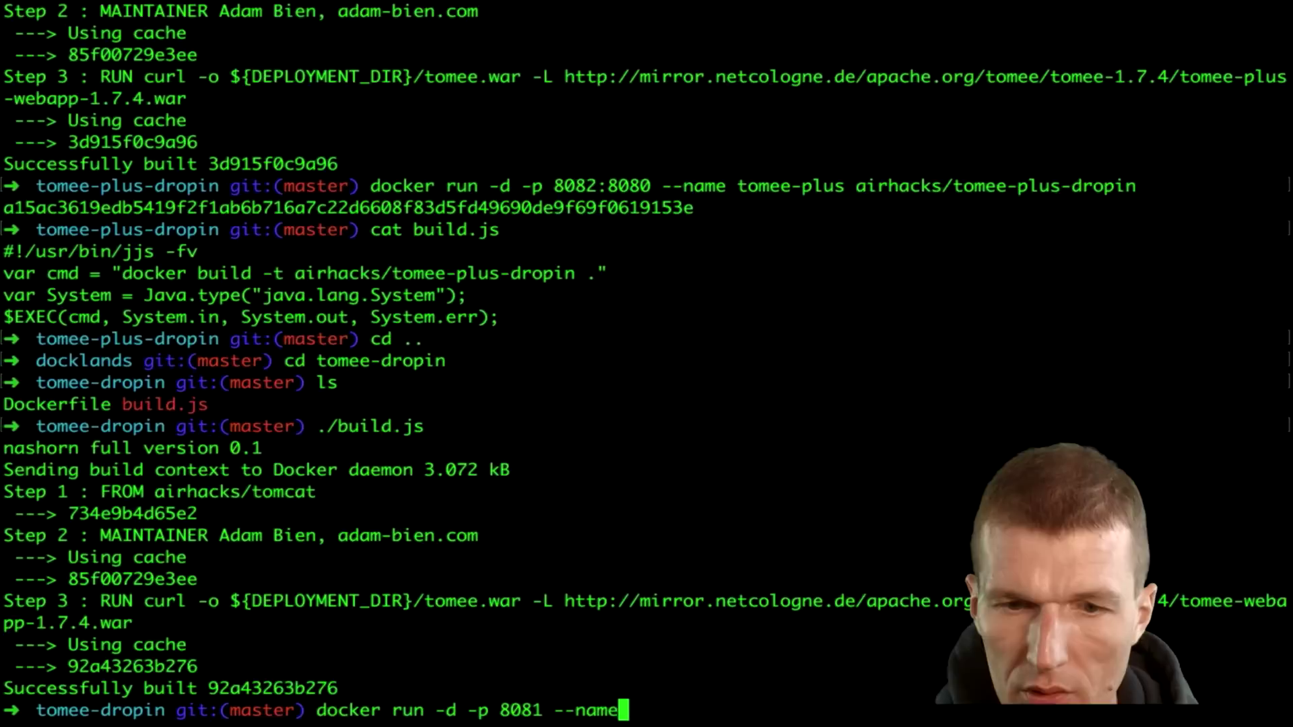
type("tomee airha")
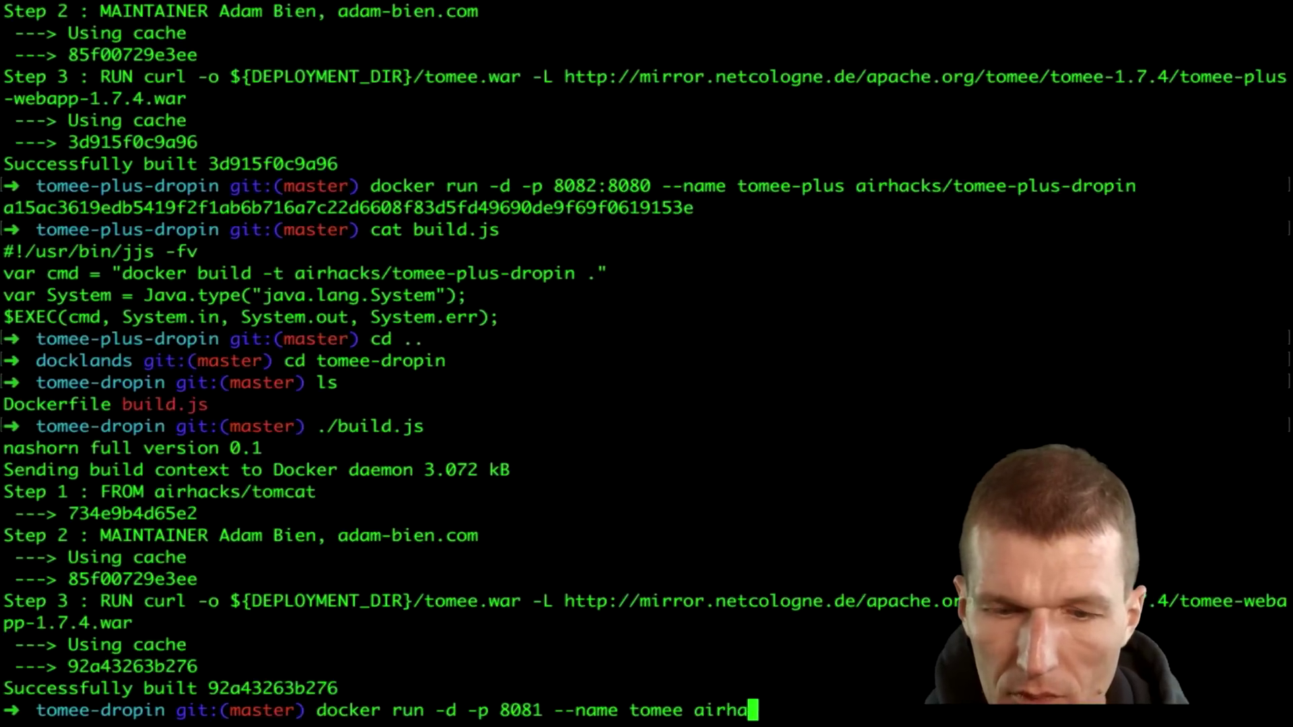
type("ks")
Step: Run airhacks/tomee-dropin detached as tomee on port 8081 and display its build.js
key("BackSpace")
key("BackSpace")
type("cks/")
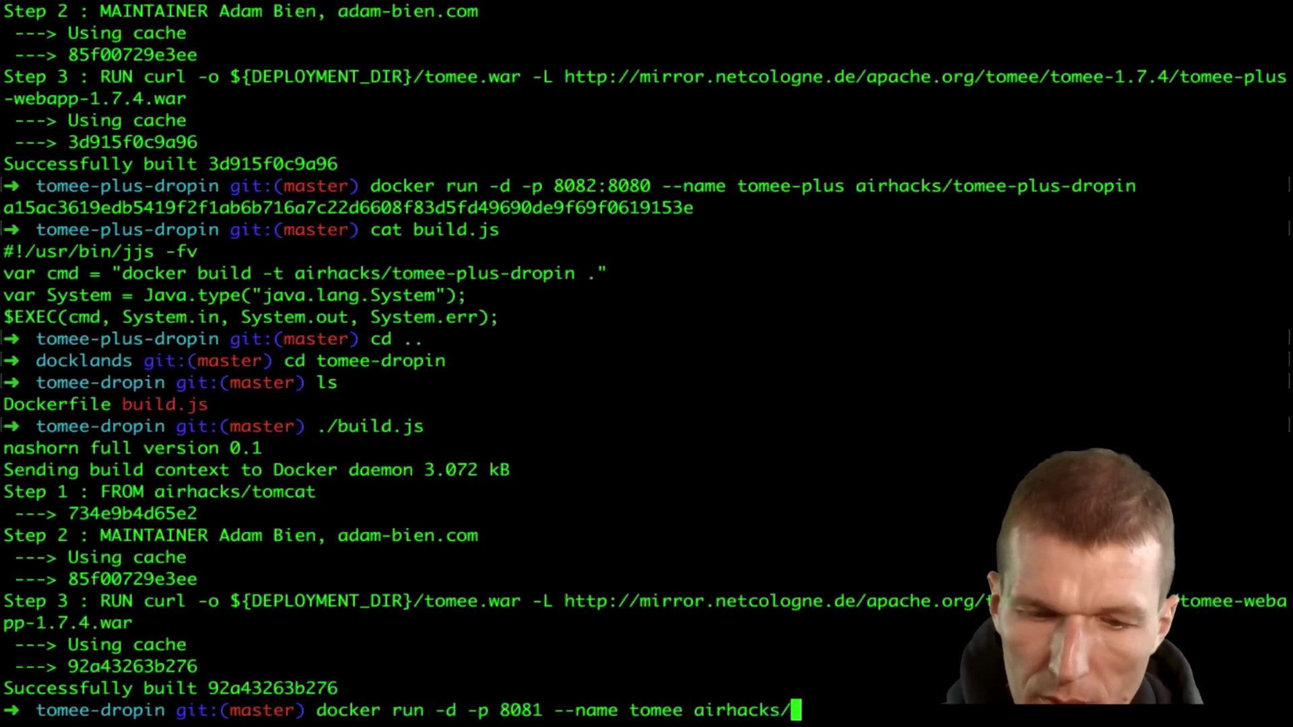
type("tomee-dropin")
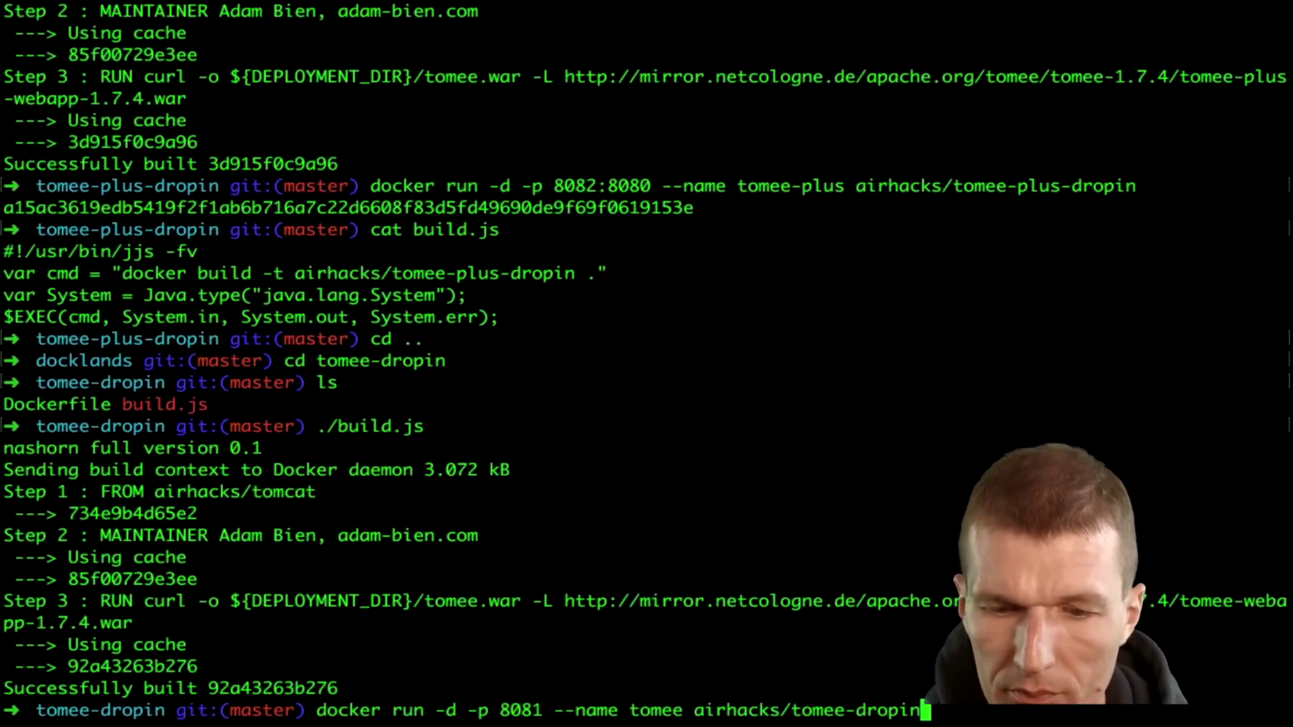
key("Return")
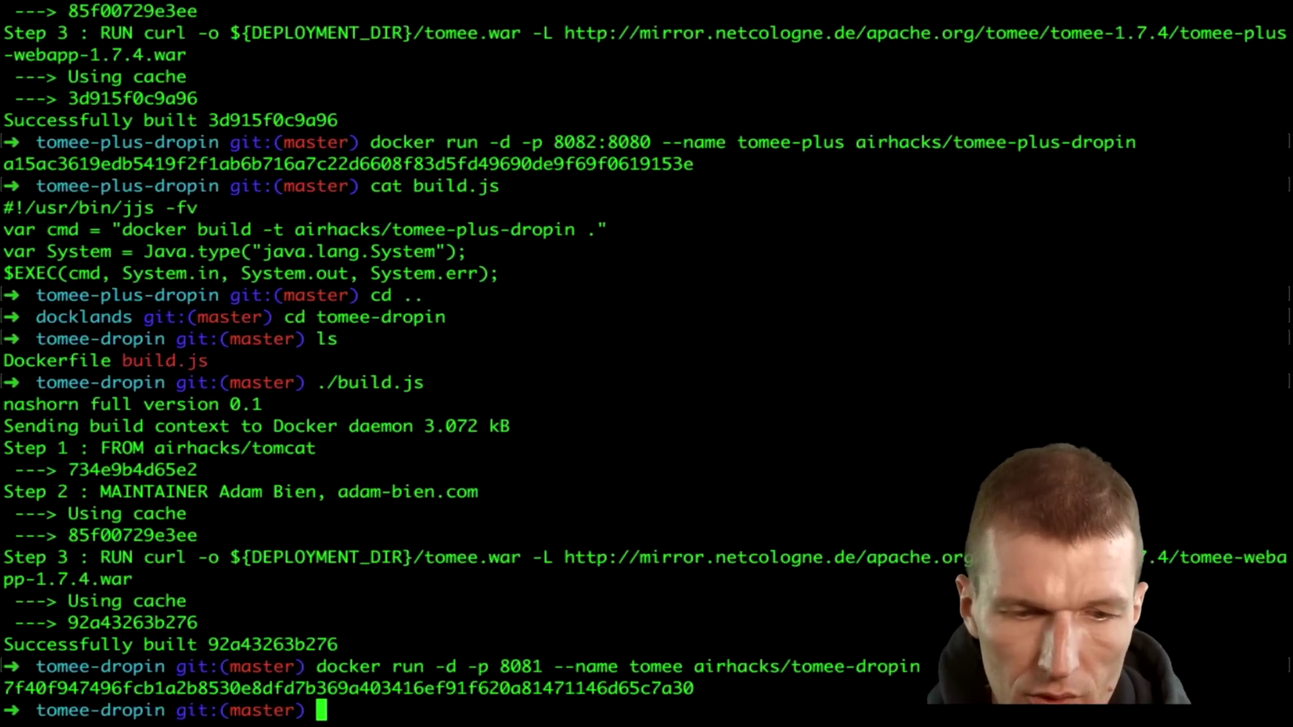
type("cat build.js")
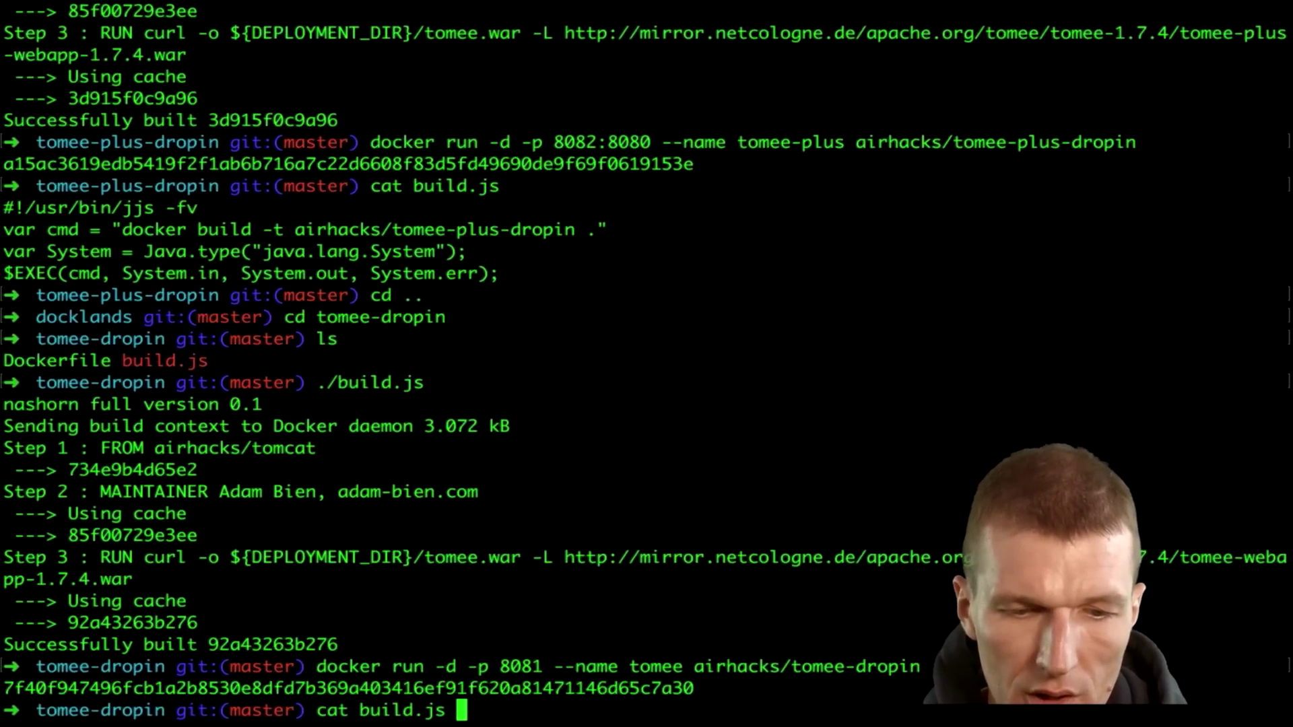
key("Return")
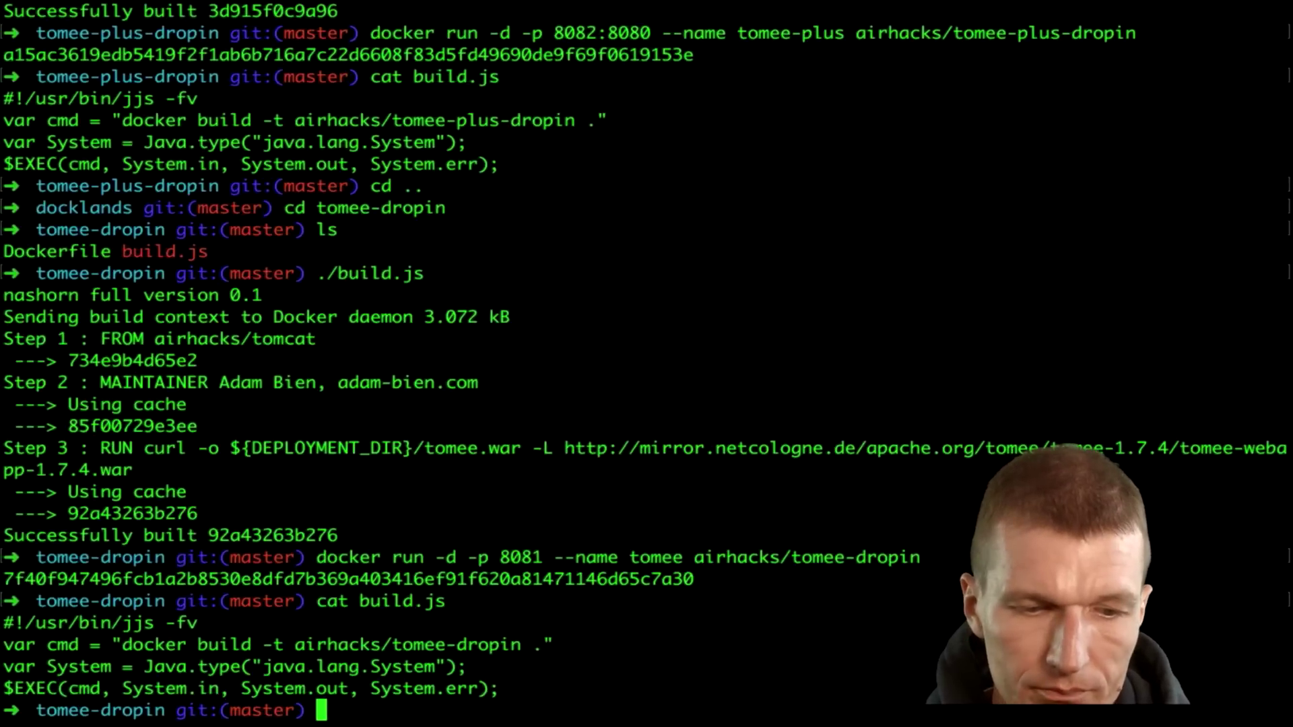
type("cd ")
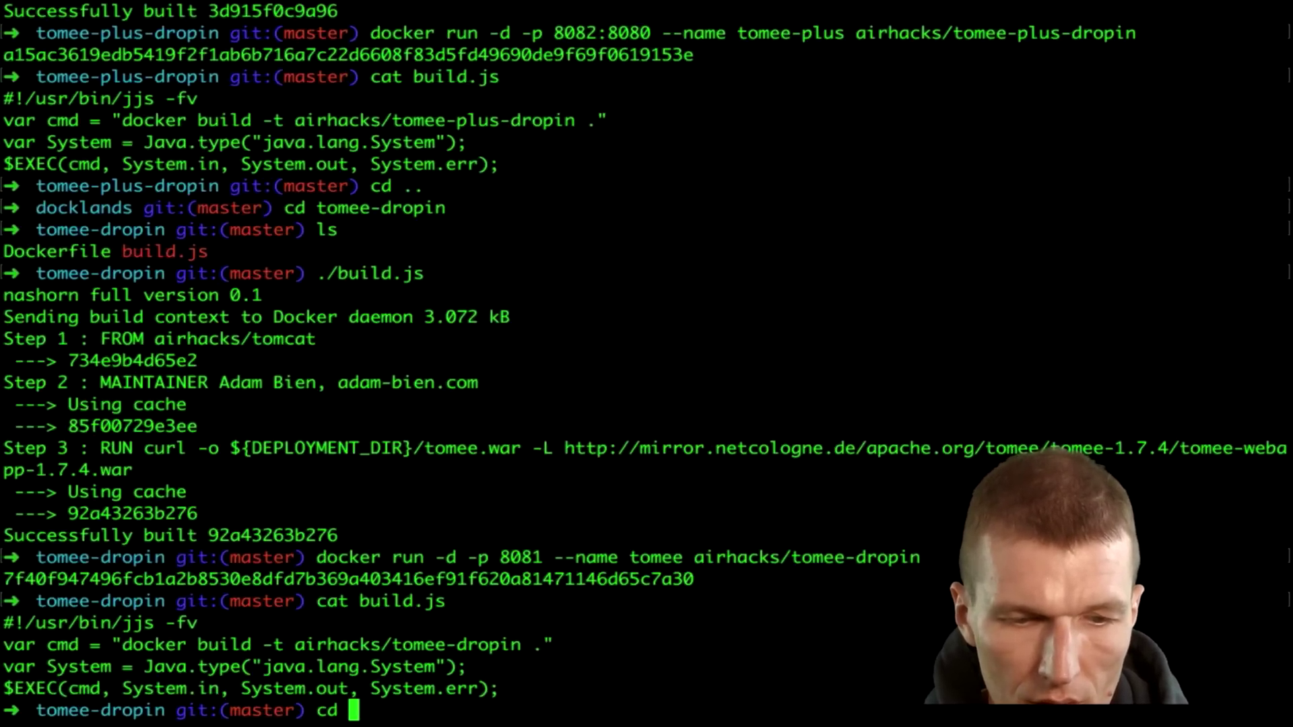
type("..")
Step: Move from docklands into the tomcat folder and rebuild the airhacks/tomcat image
key("Return")
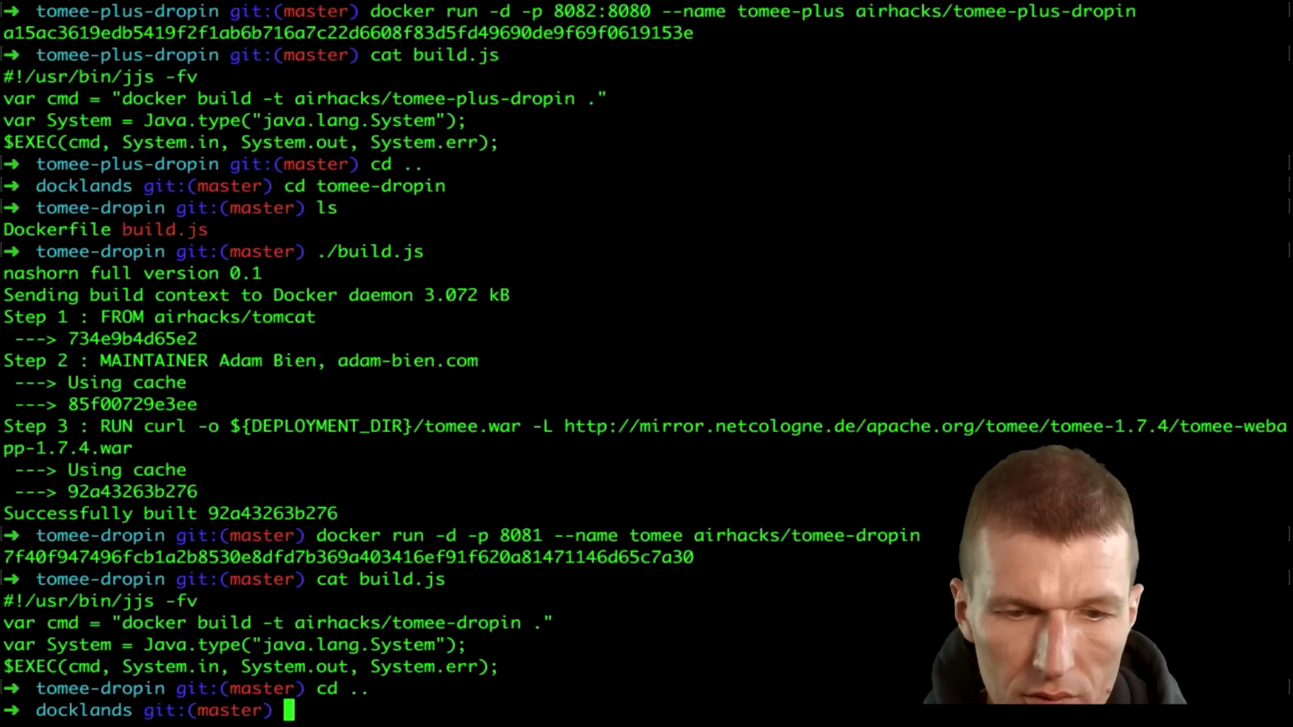
type("to")
key("BackSpace")
key("BackSpace")
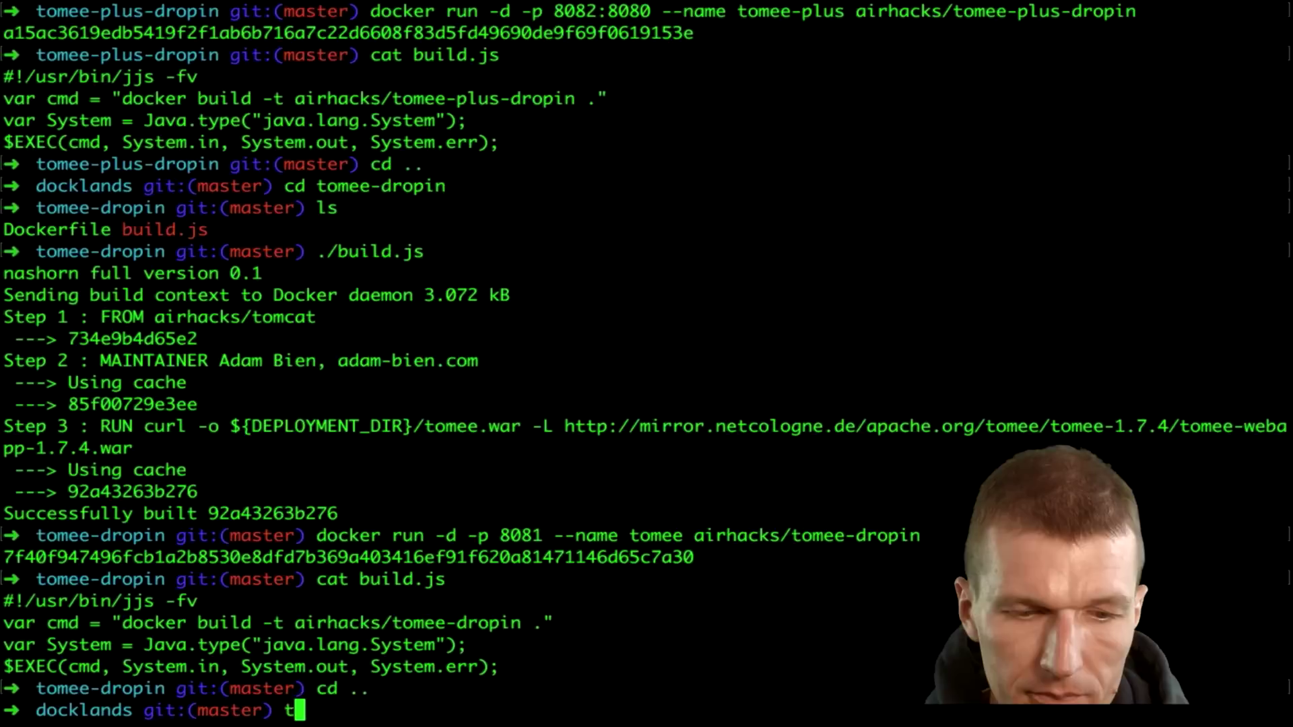
type("cd tomc")
key("Tab")
key("Return")
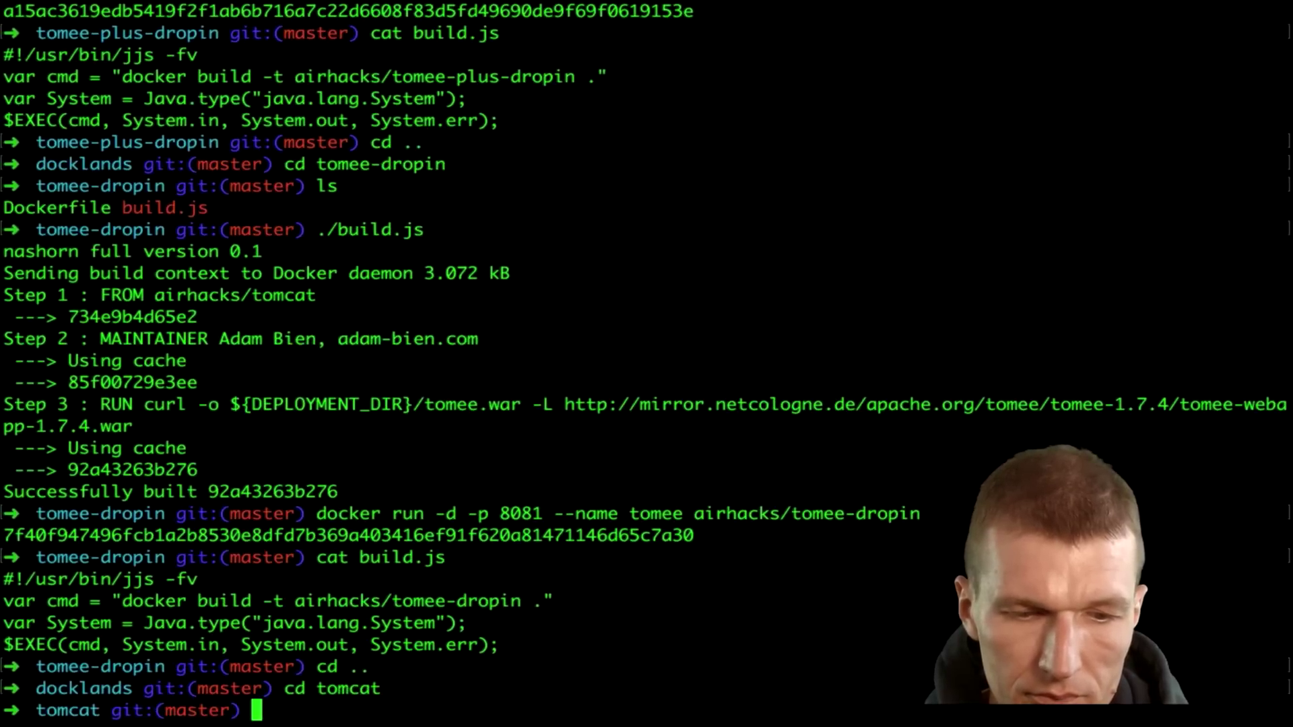
type("./b")
key("Tab")
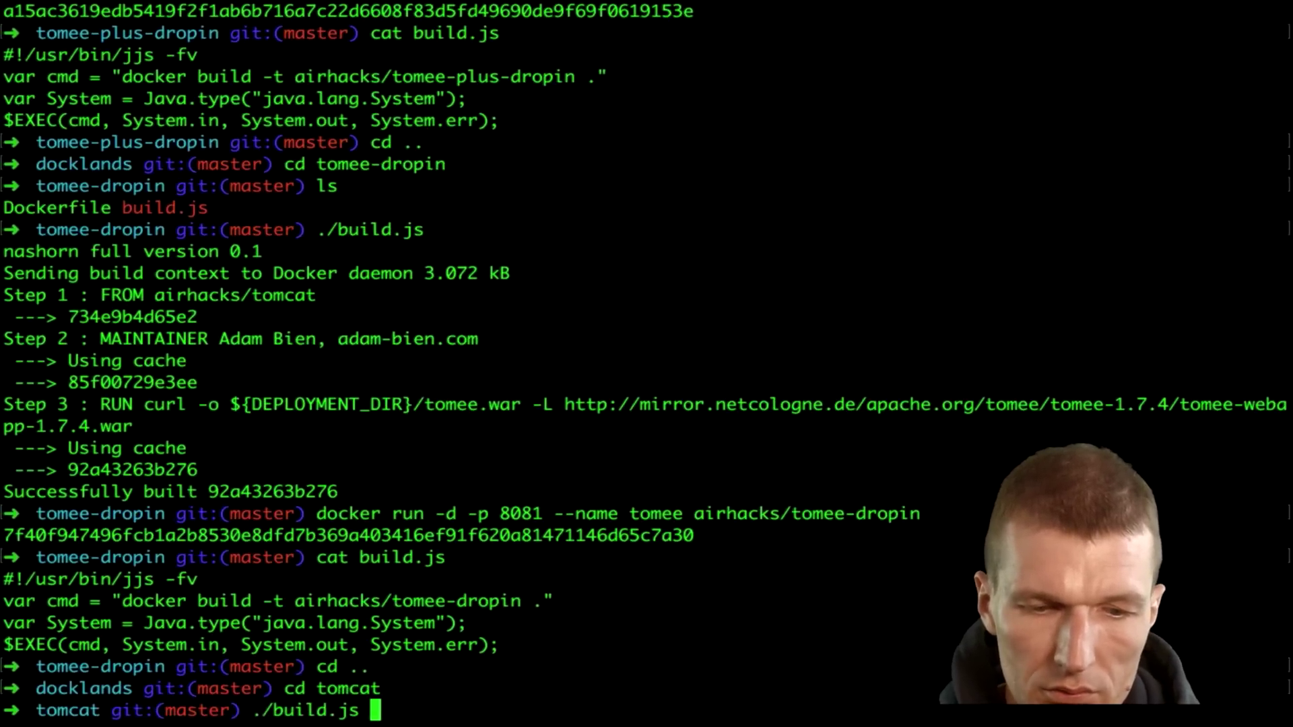
key("Return")
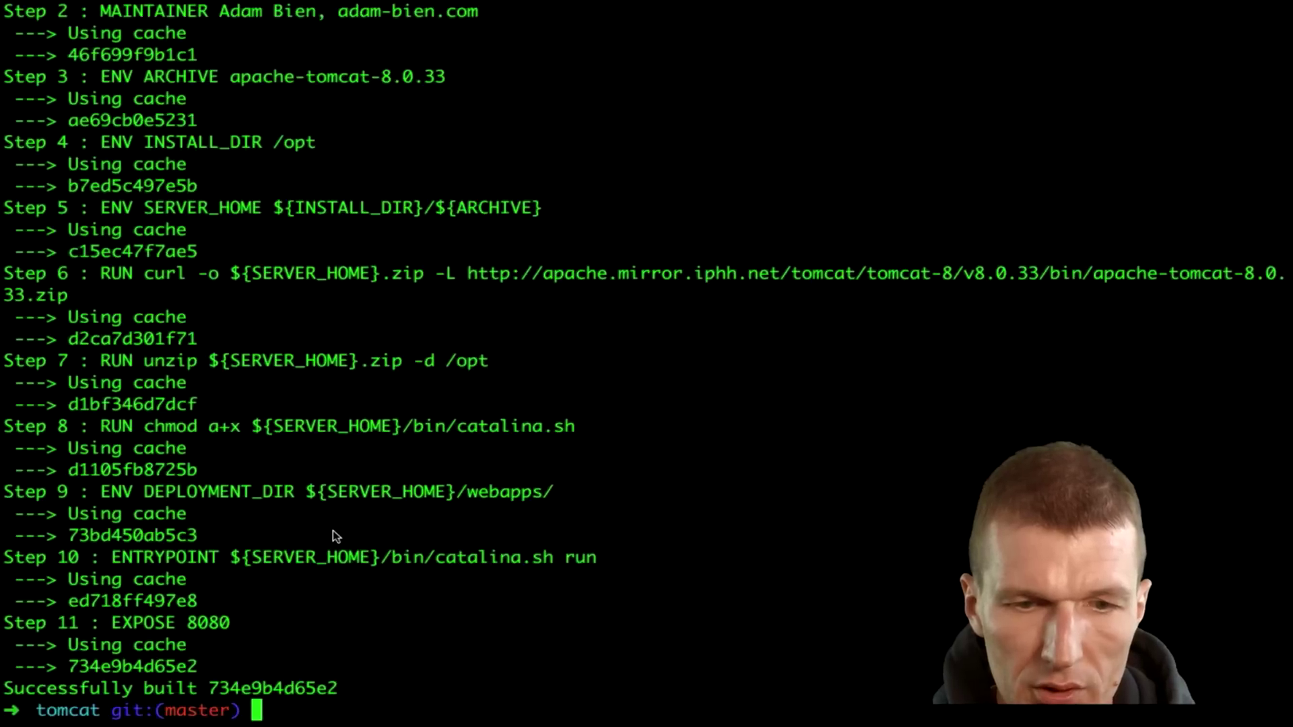
type("cd")
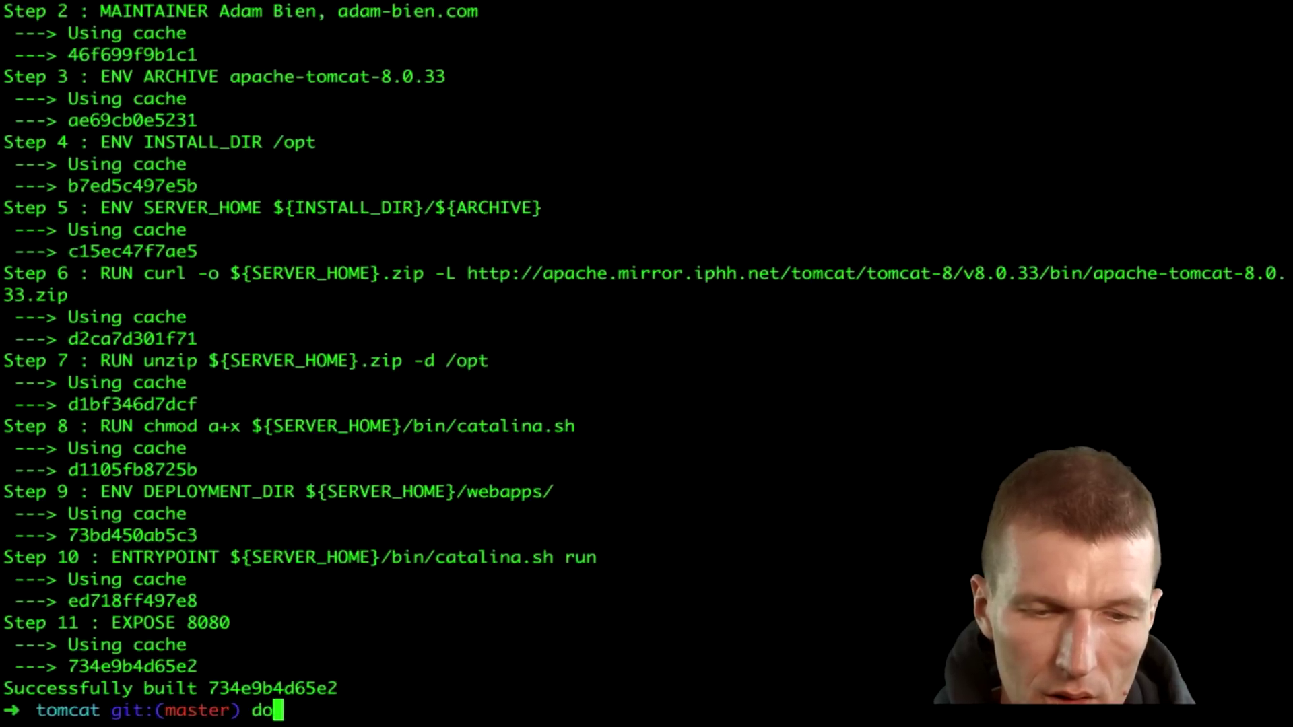
Step: Display the Tomcat build.js and highlight its docker build line
key("BackSpace")
type("at bui")
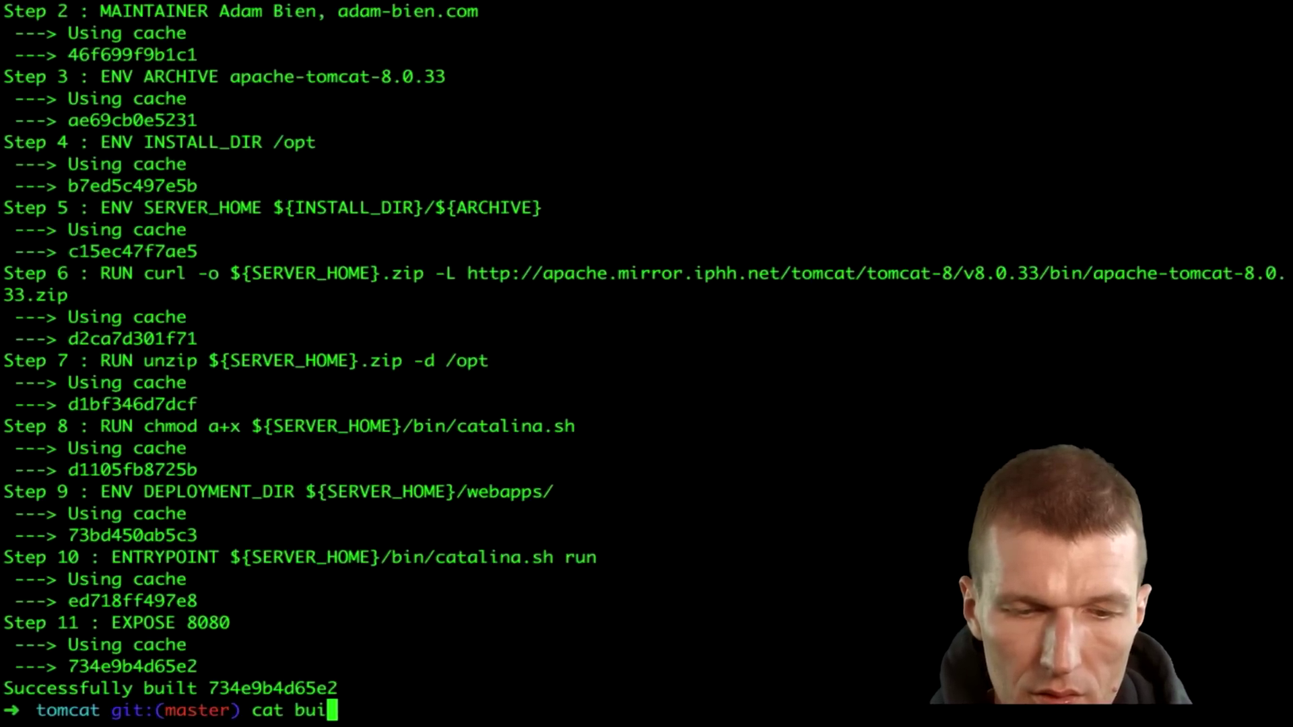
type("ld")
key("Tab")
key("Return")
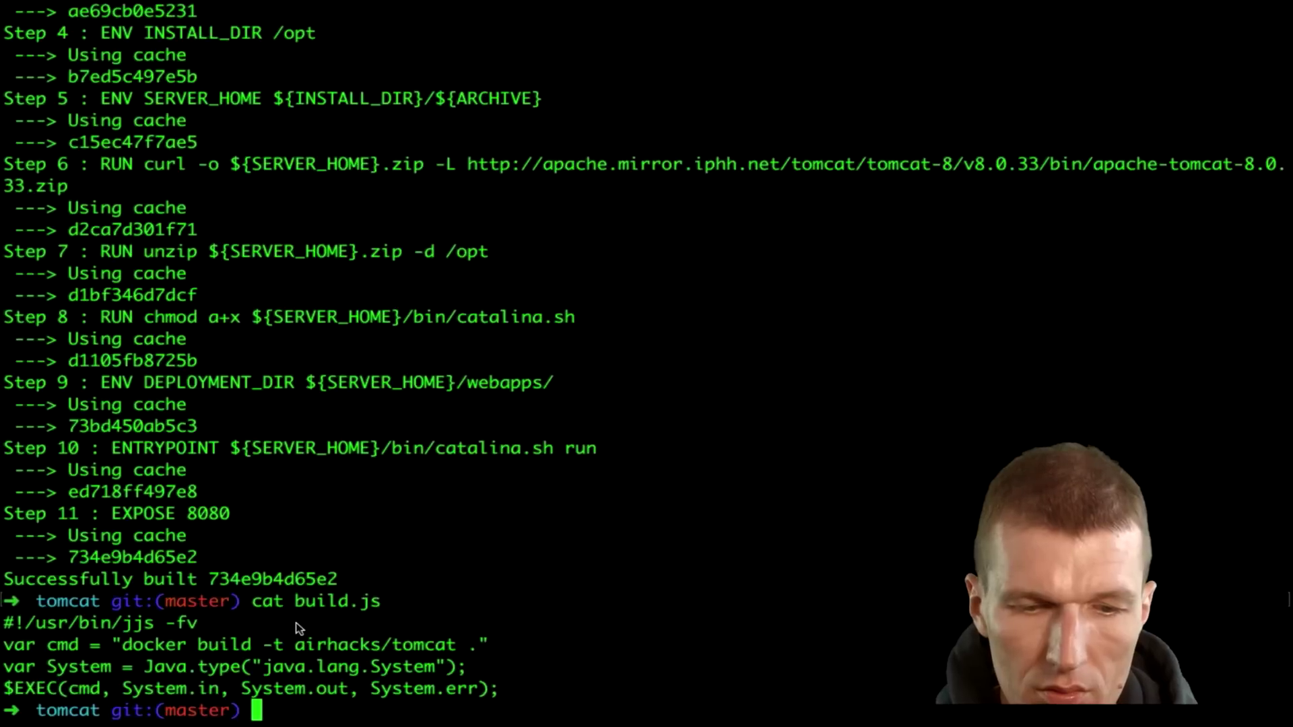
left_click_drag(131, 646, 520, 653)
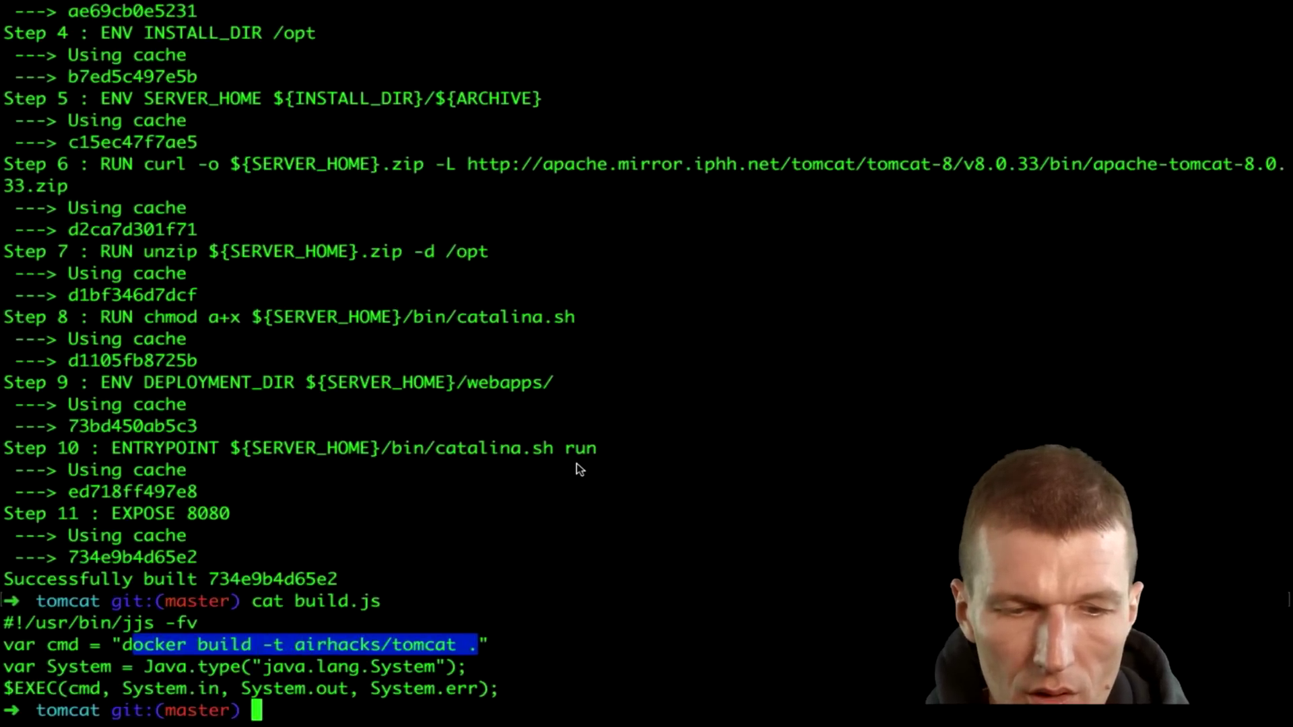
type("docker run")
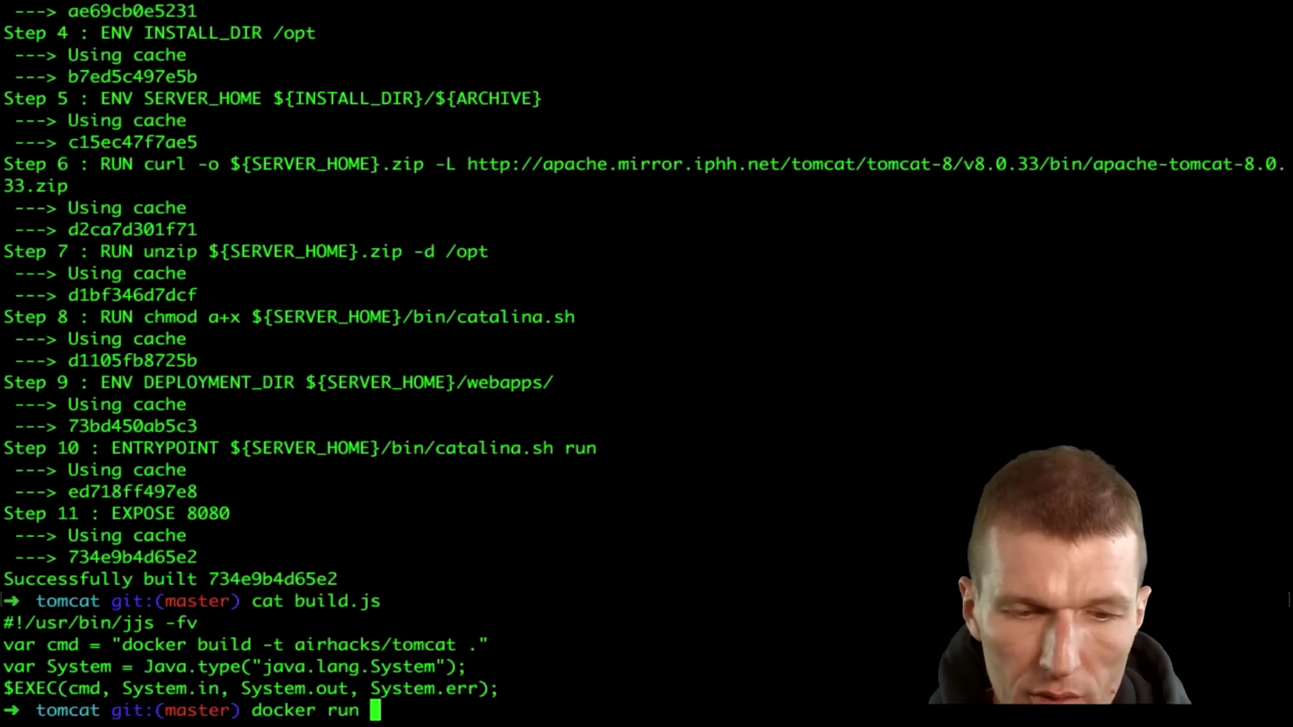
type("-d -p")
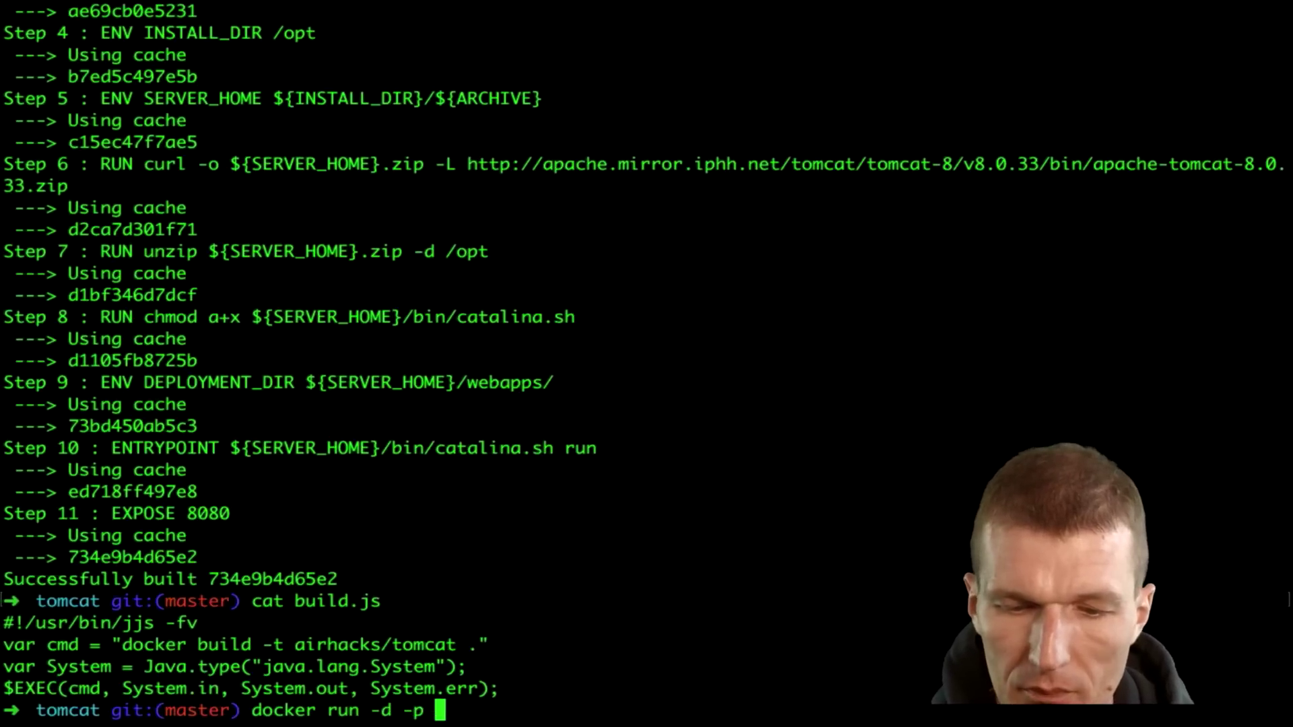
type(" 8080:8080 ")
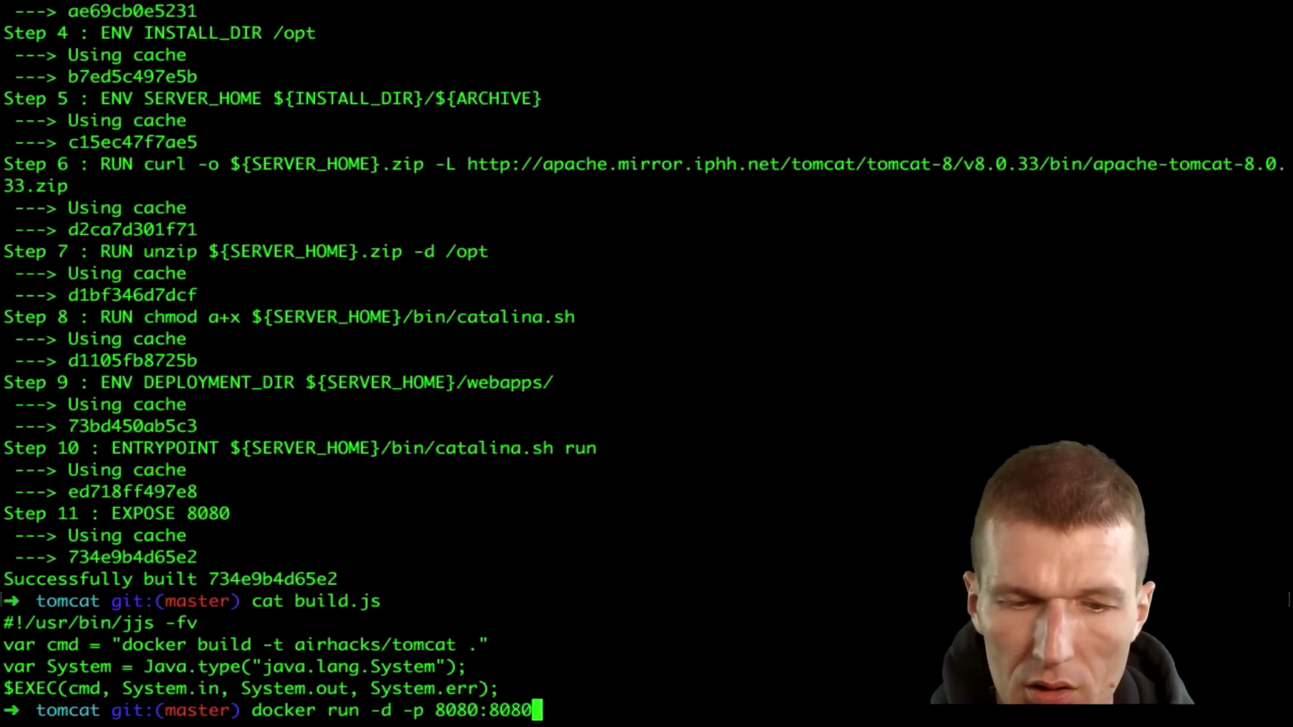
type("--name ")
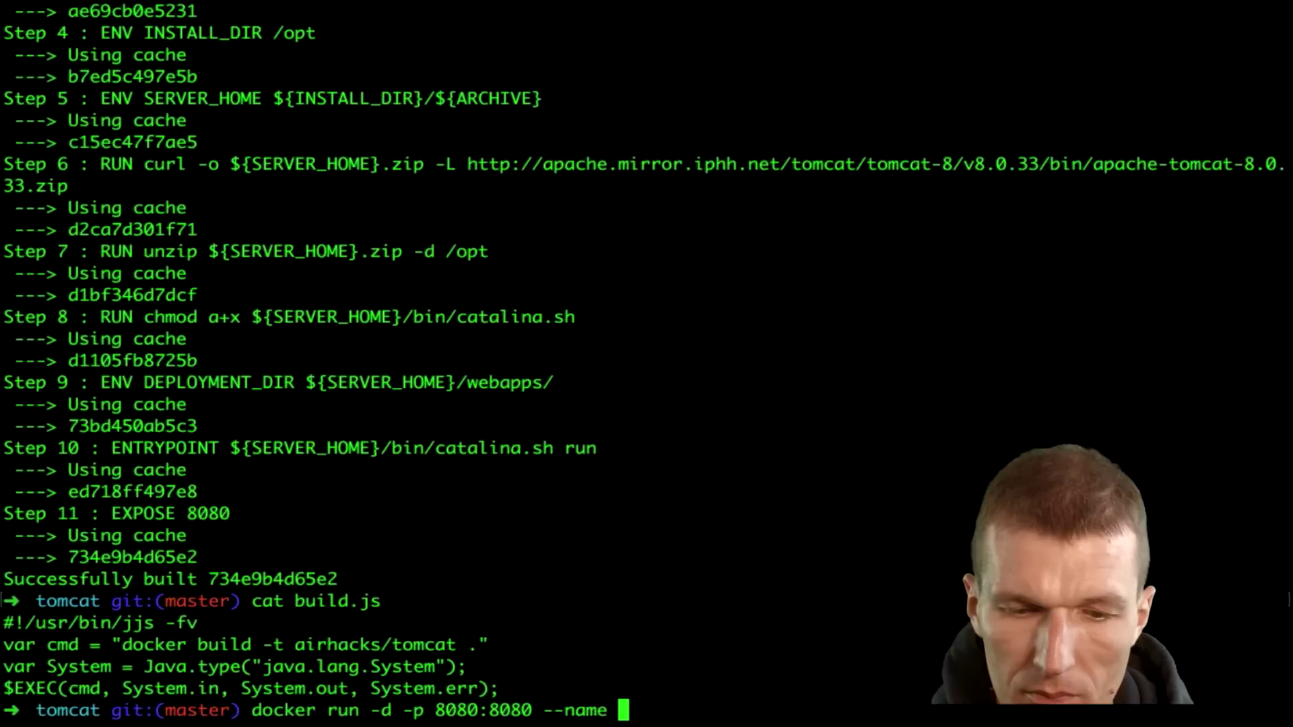
type("tomcat ai")
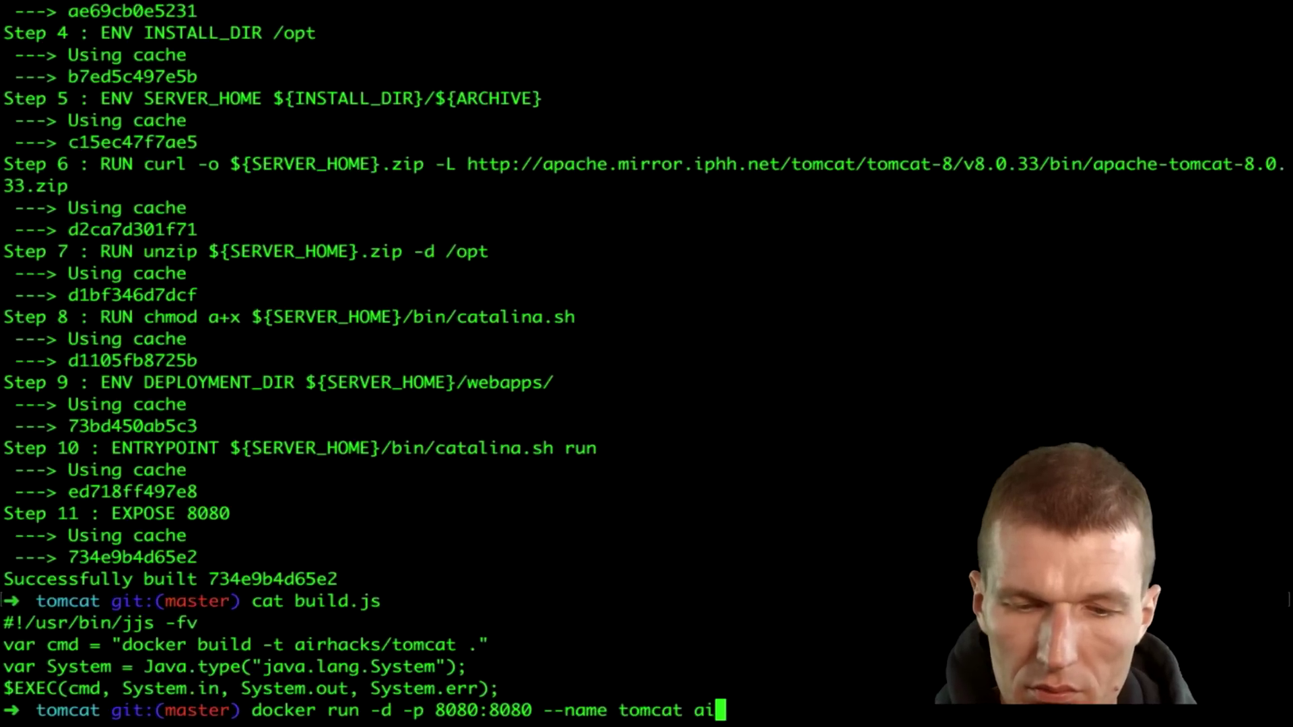
type("rhacks/")
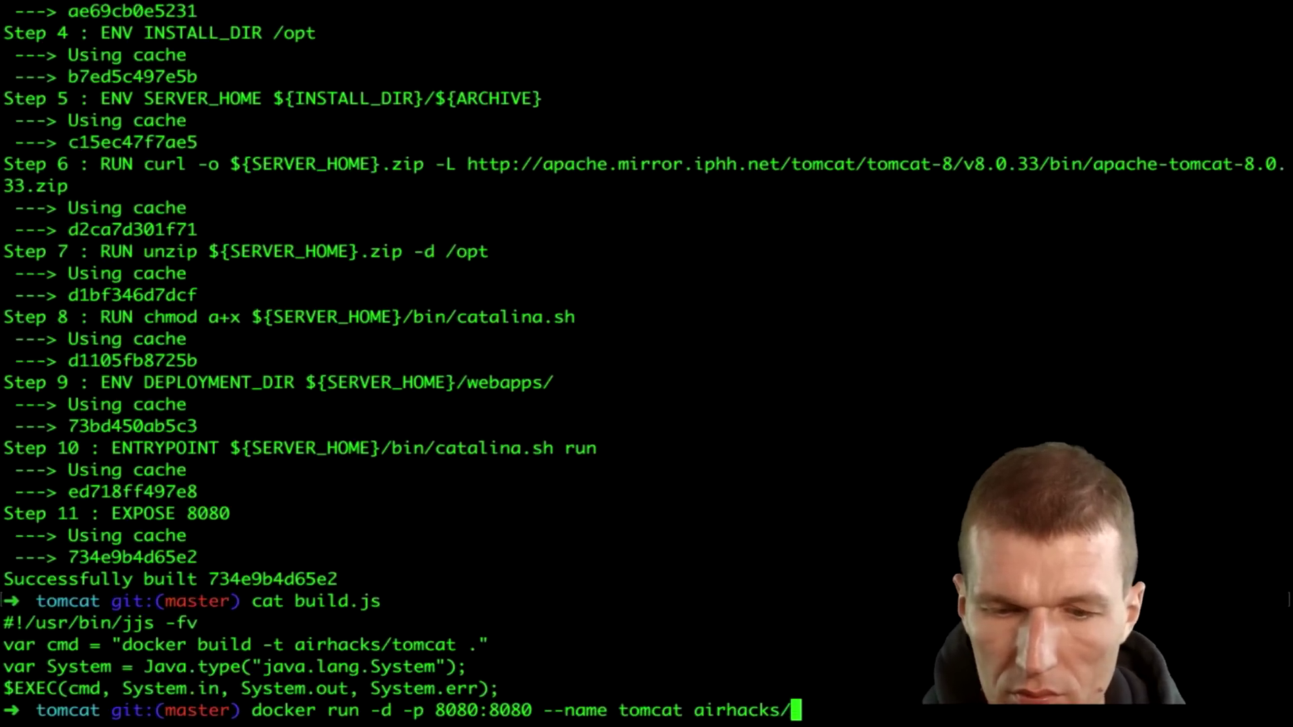
type("tomcat")
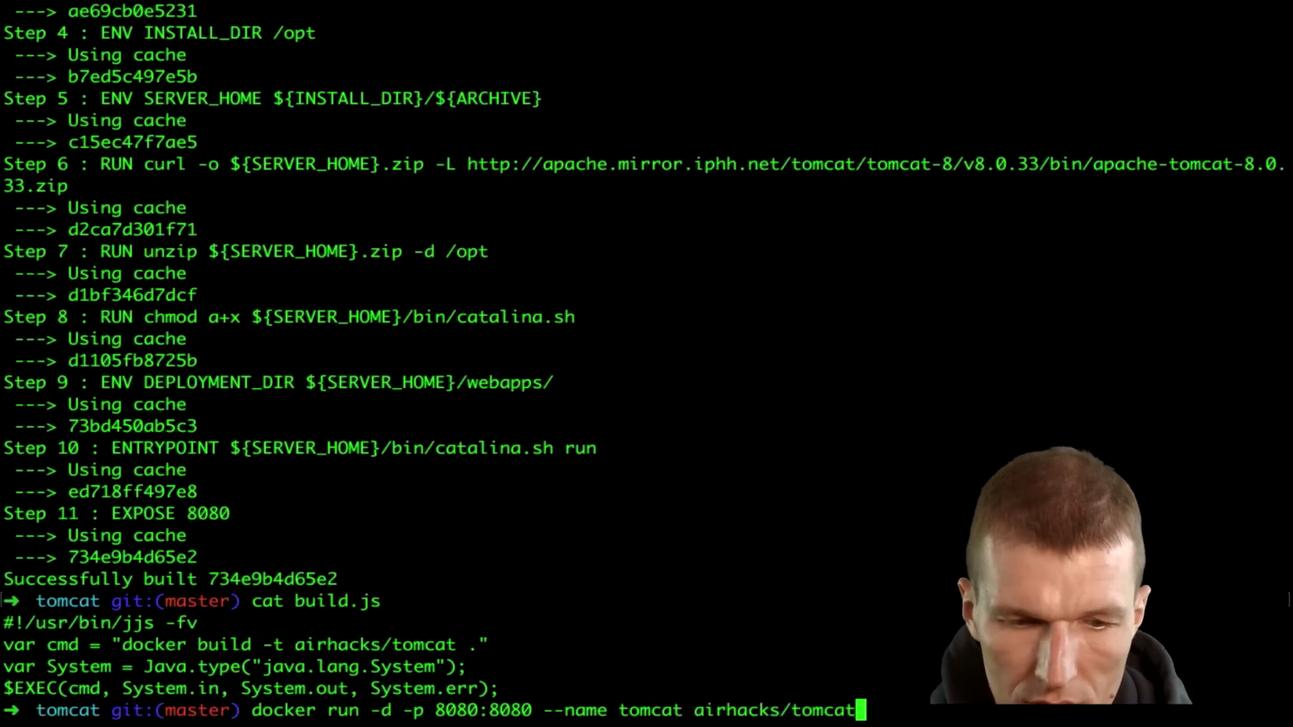
Step: Start a detached tomcat container from airhacks/tomcat with port 8080 mapped to 8080
key("Return")
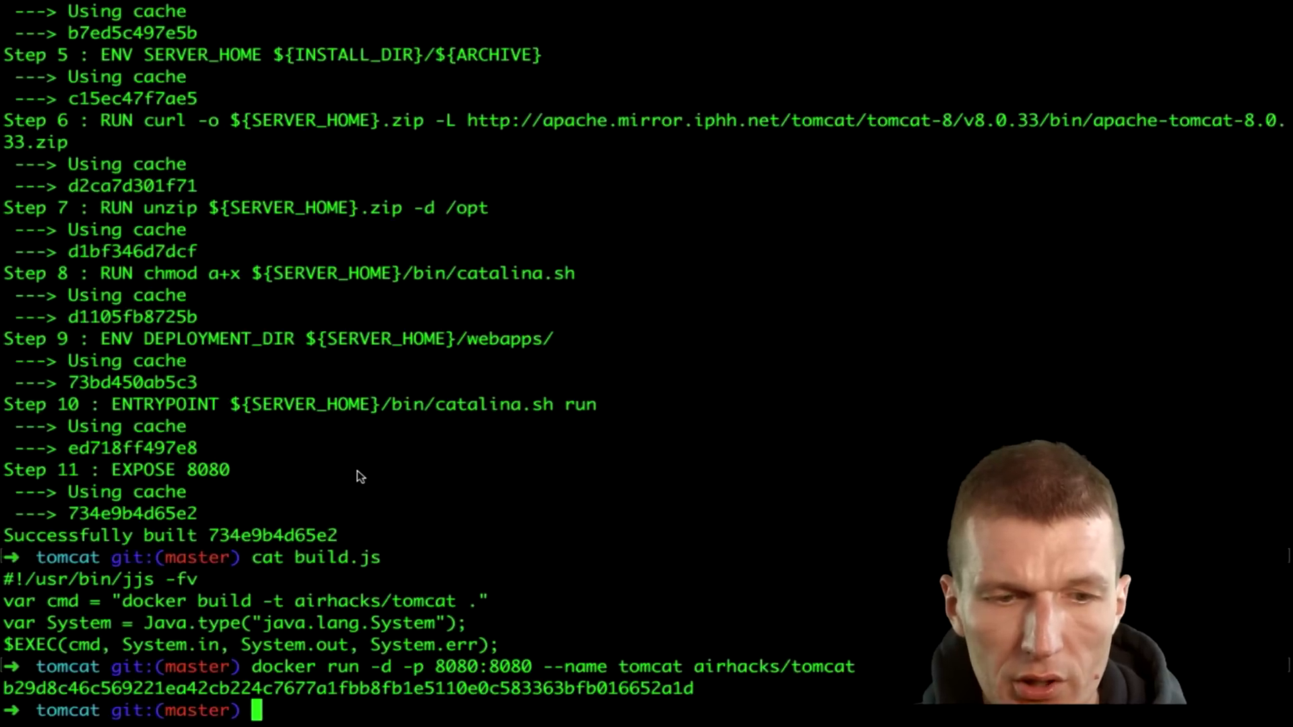
scroll(308, 316, "up", 5)
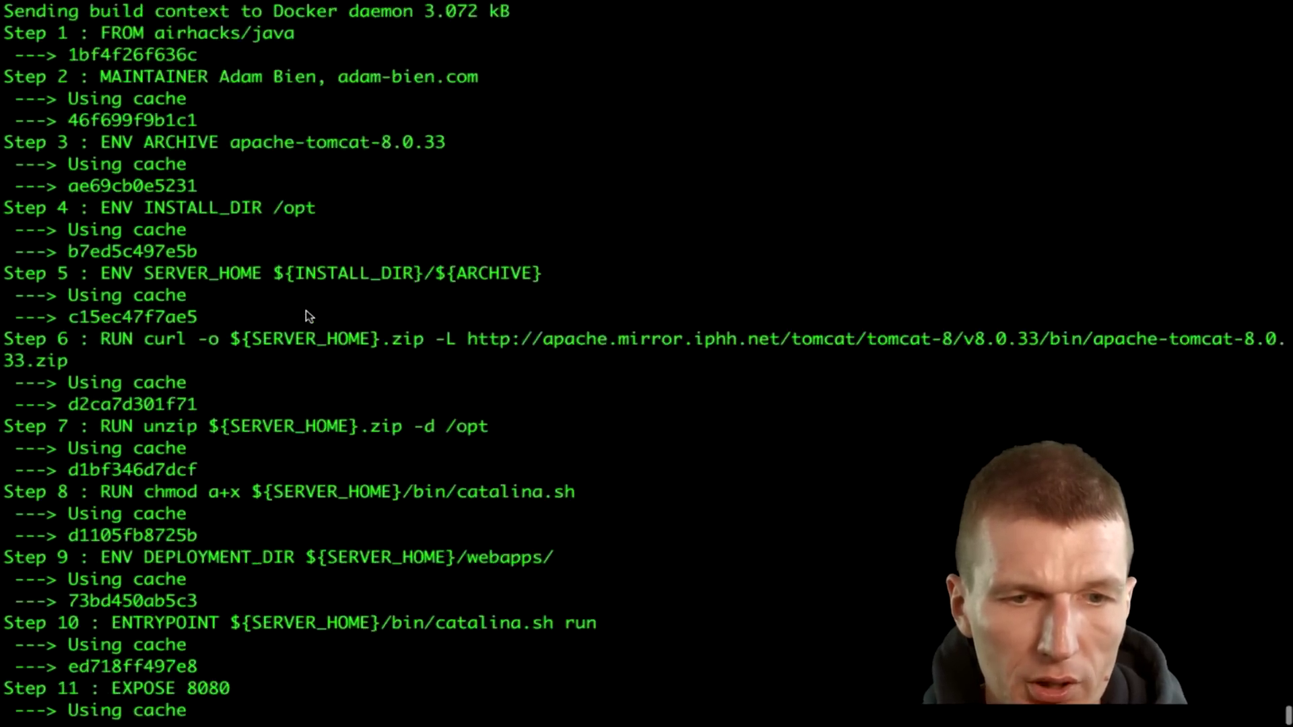
scroll(309, 316, "down", 4)
scroll(309, 317, "down", 1)
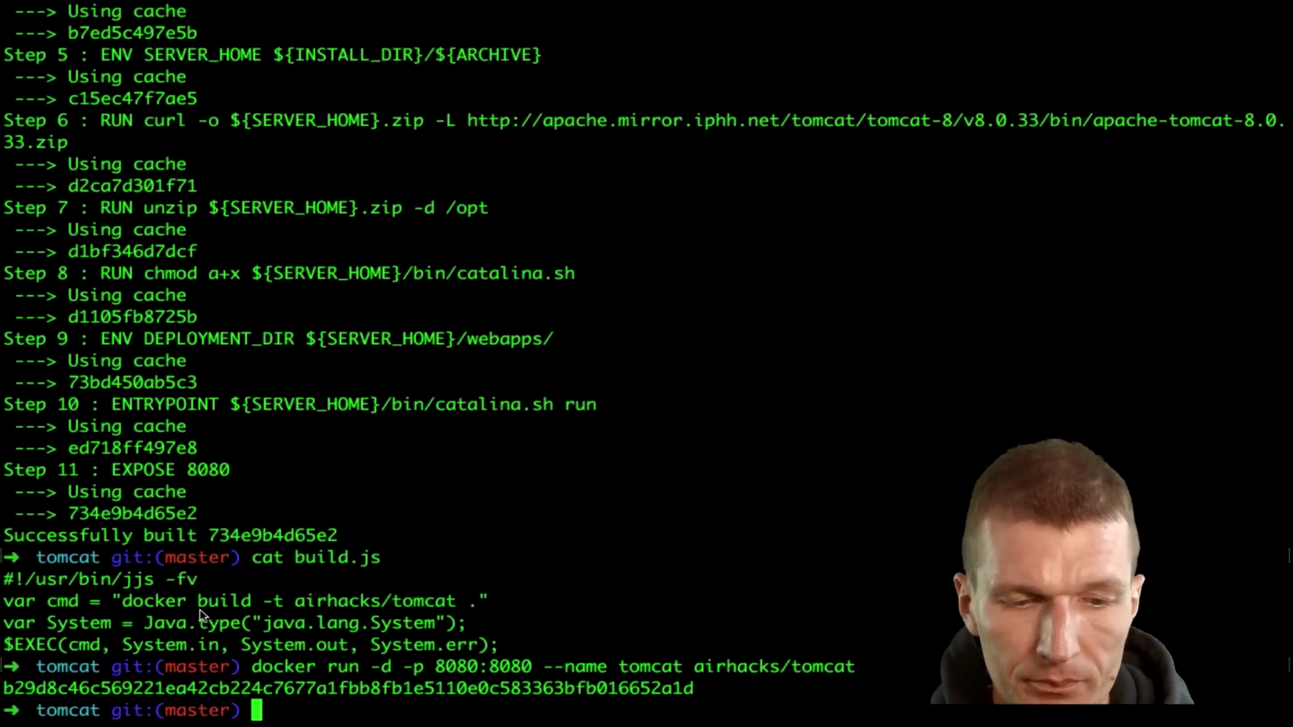
type("docker p")
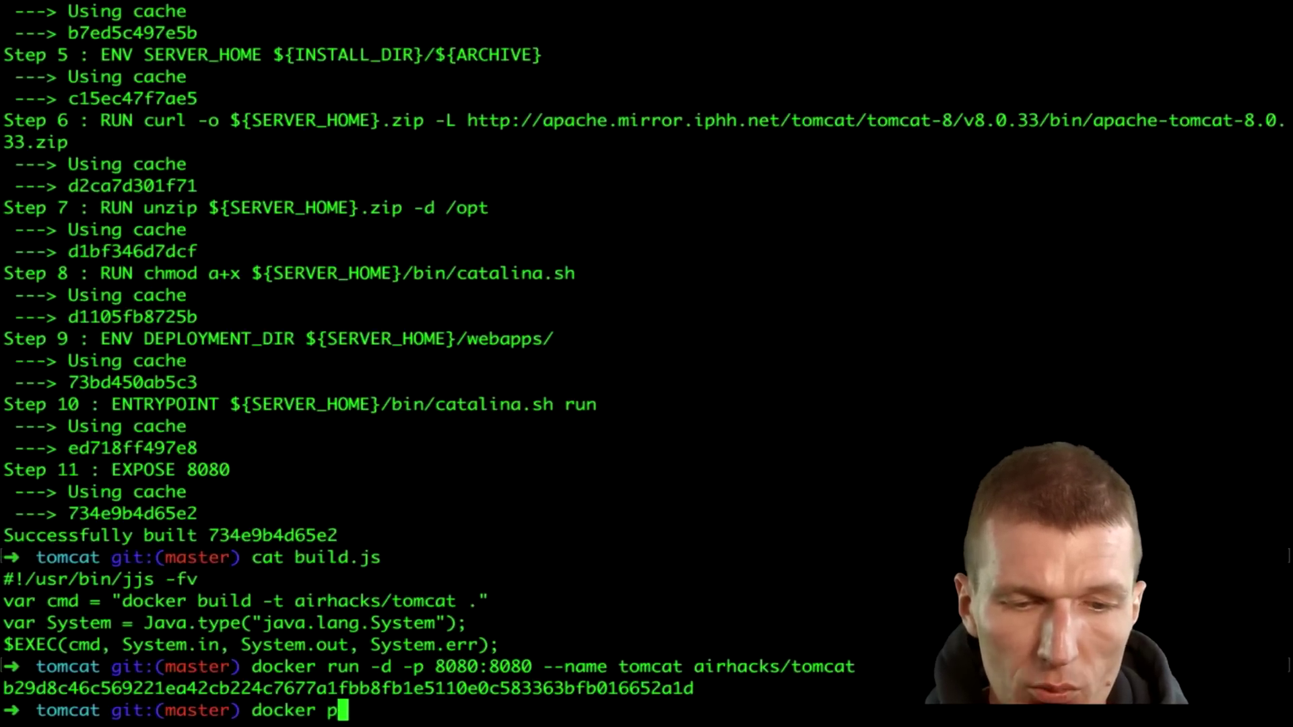
type("s")
Step: List running containers with docker ps and display the tomcat container's log
key("Return")
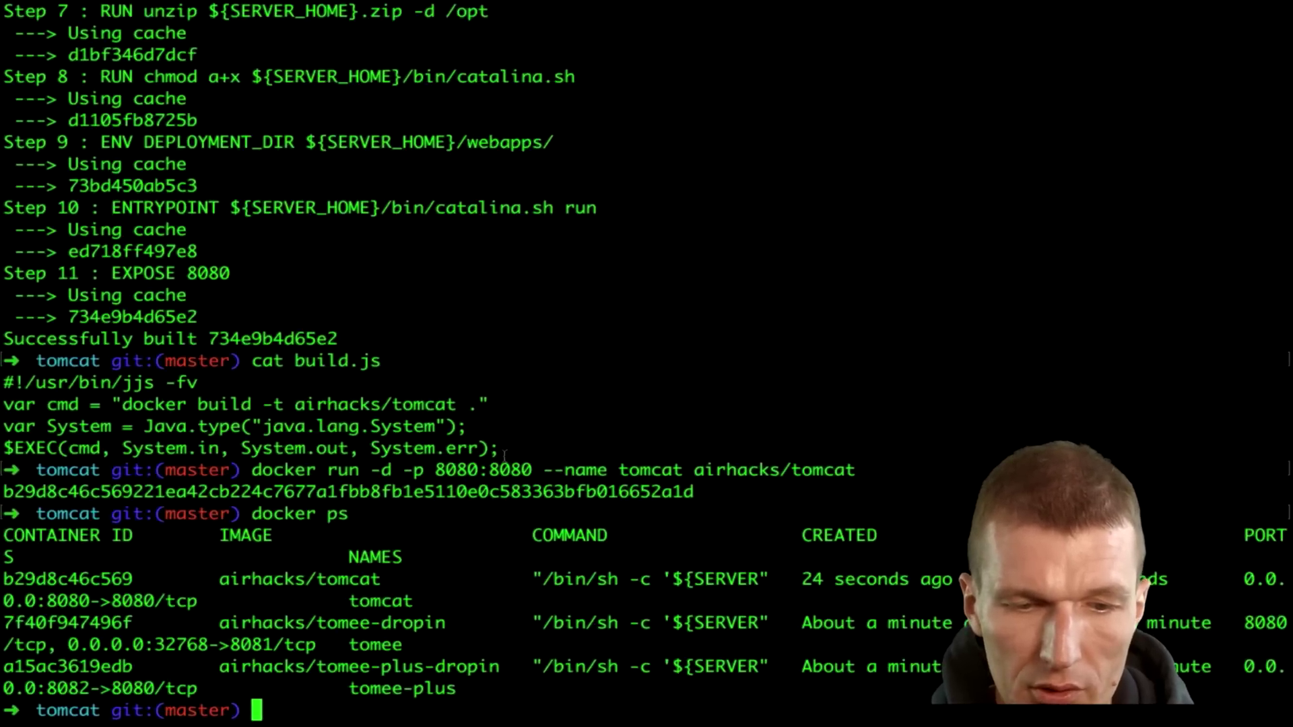
type("do")
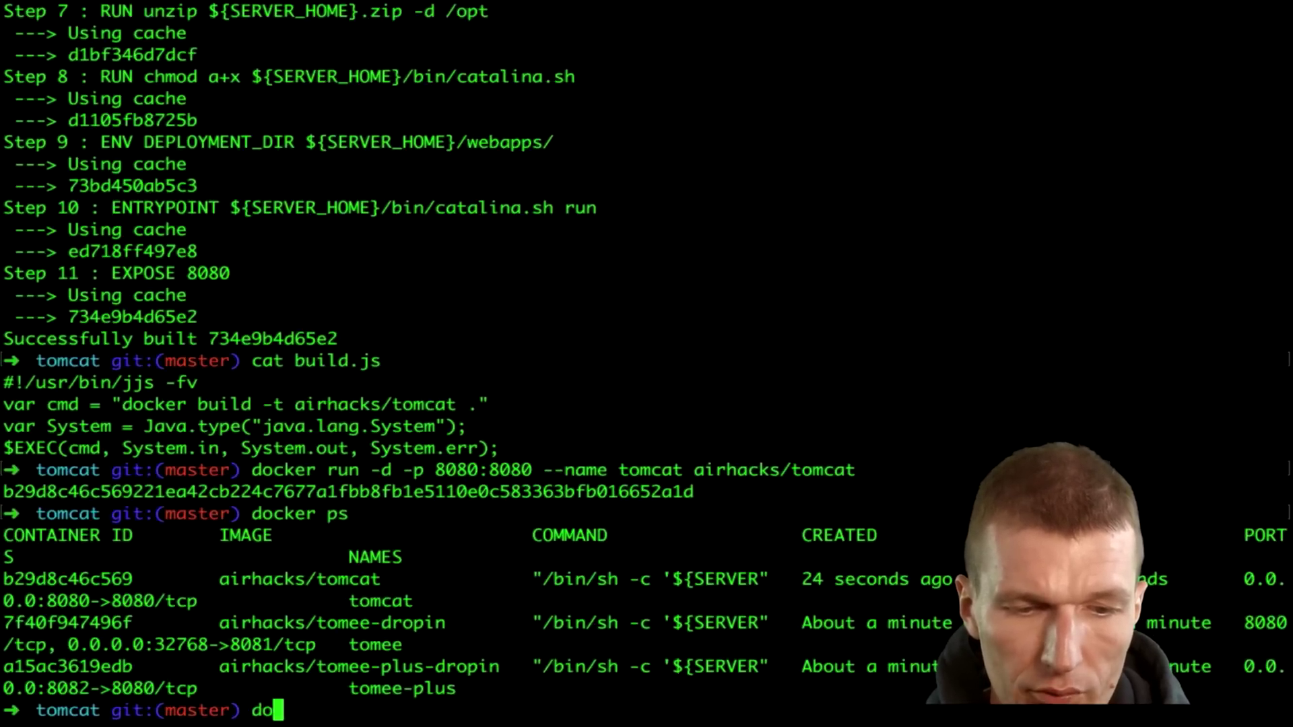
type("cker logs tomca")
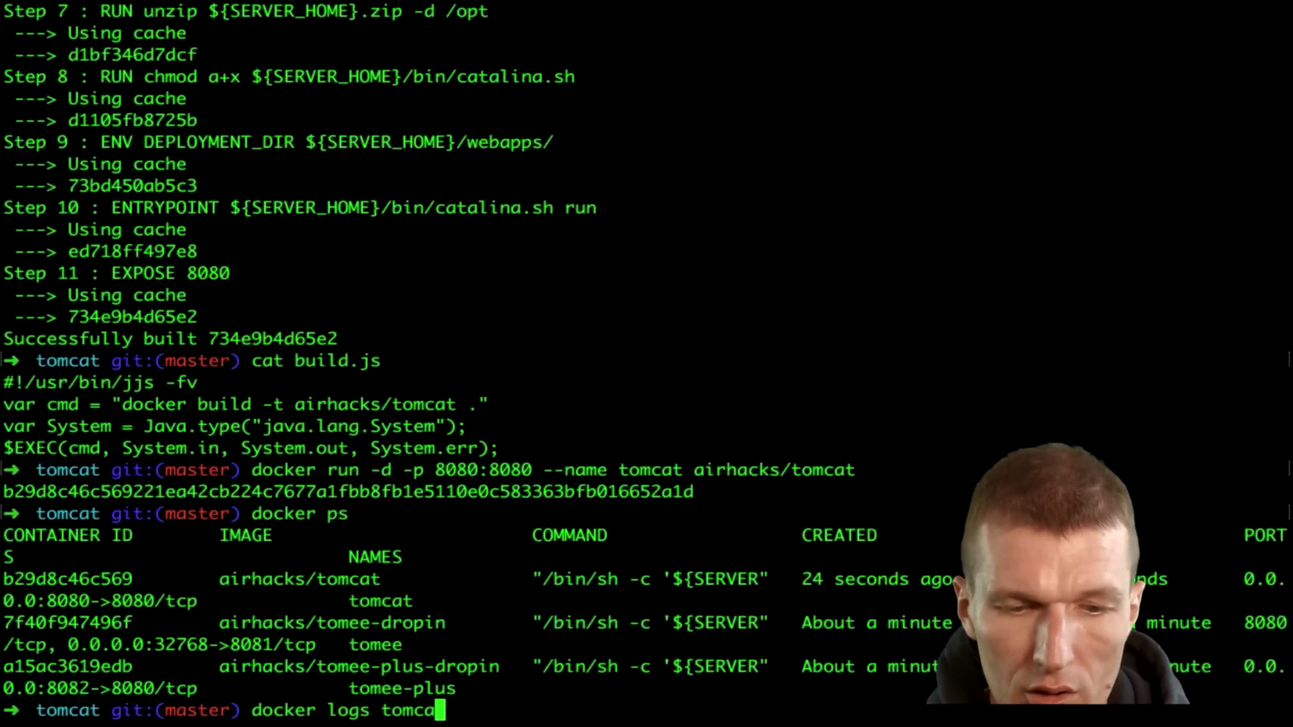
type("t")
key("Return")
key("Up")
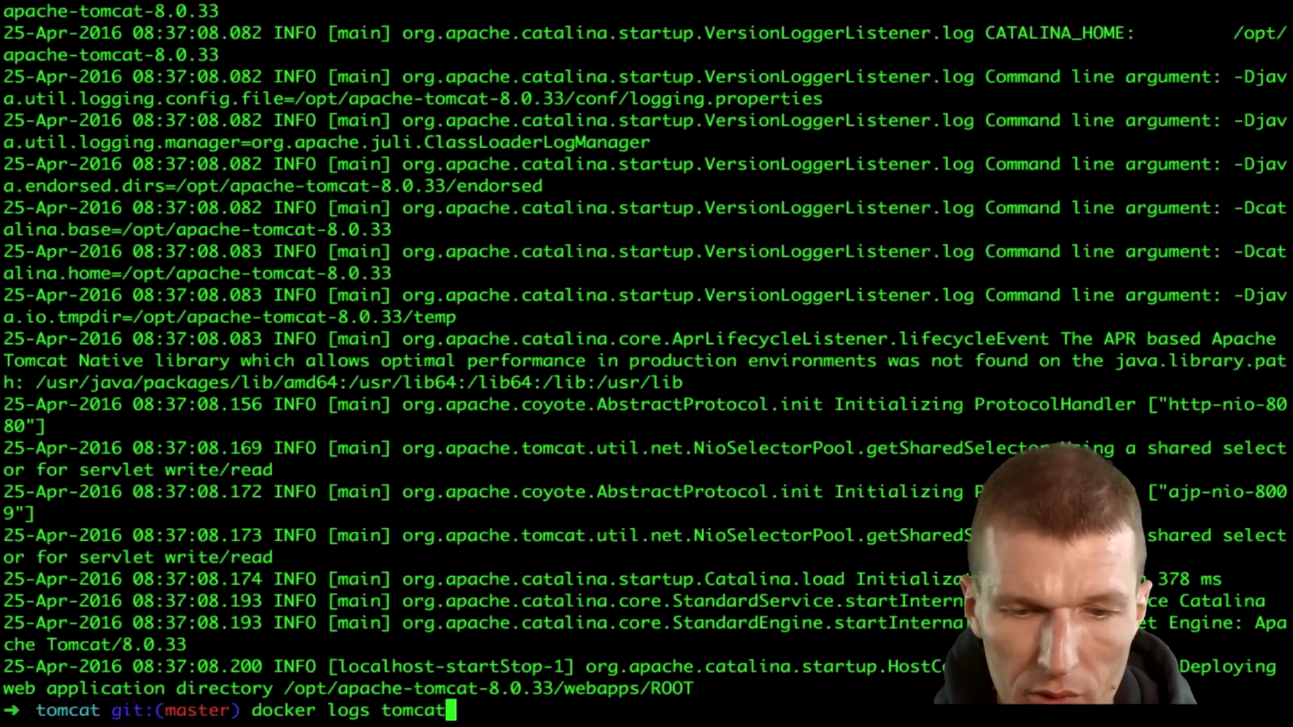
key("Down")
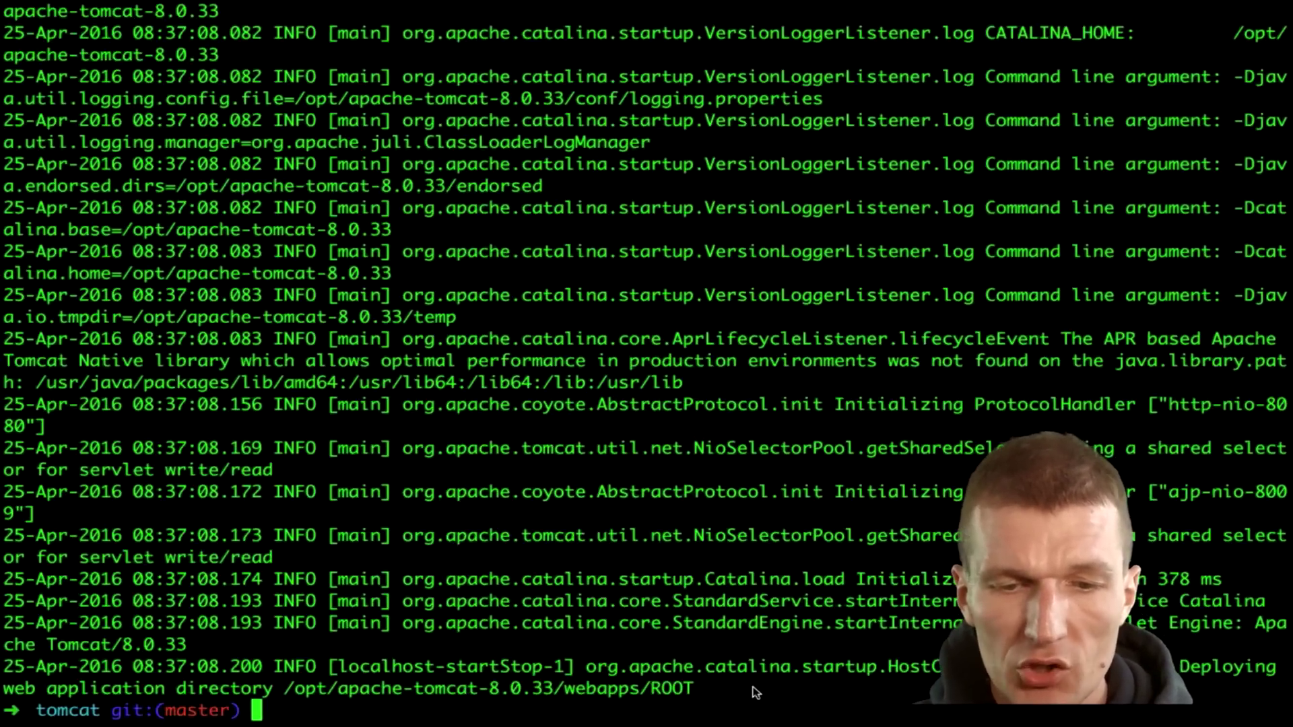
type("docker logs tomcat")
Step: Display the tomee log, highlight its TldScanner message, then display the tomee-plus log
key("ctrl+u")
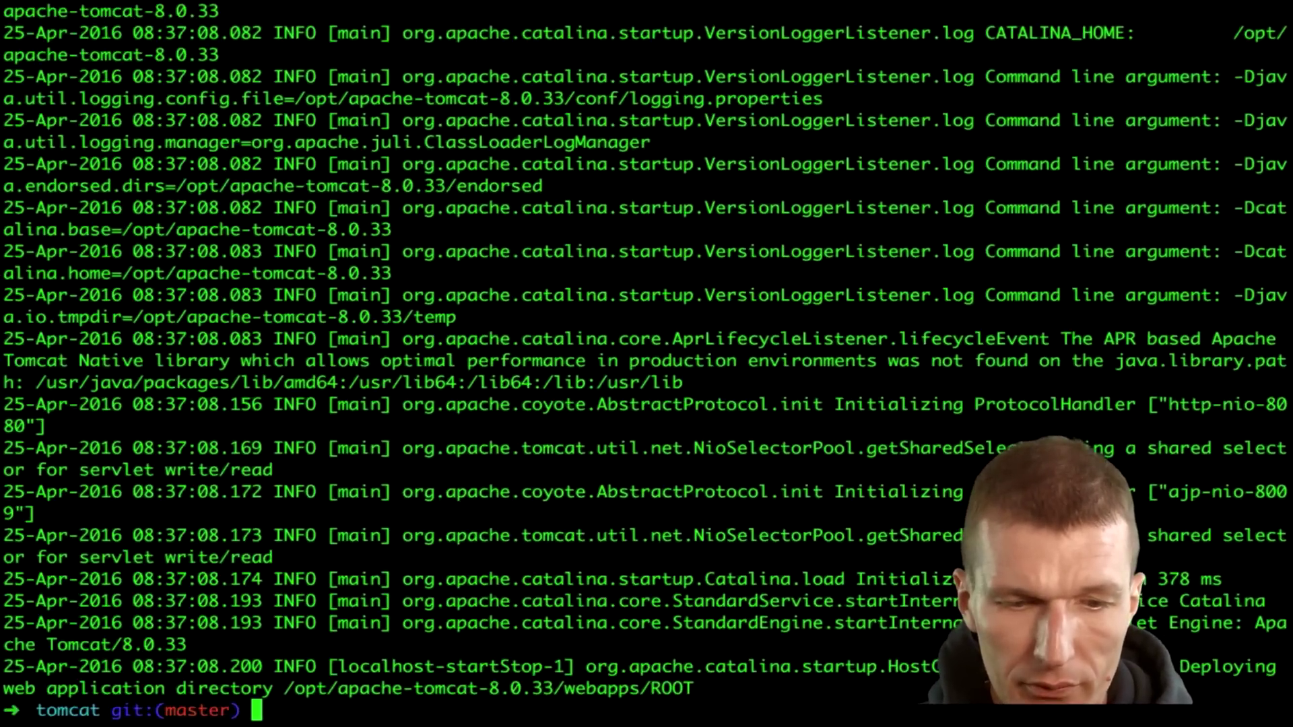
key("ctrl+y")
key("ctrl+u")
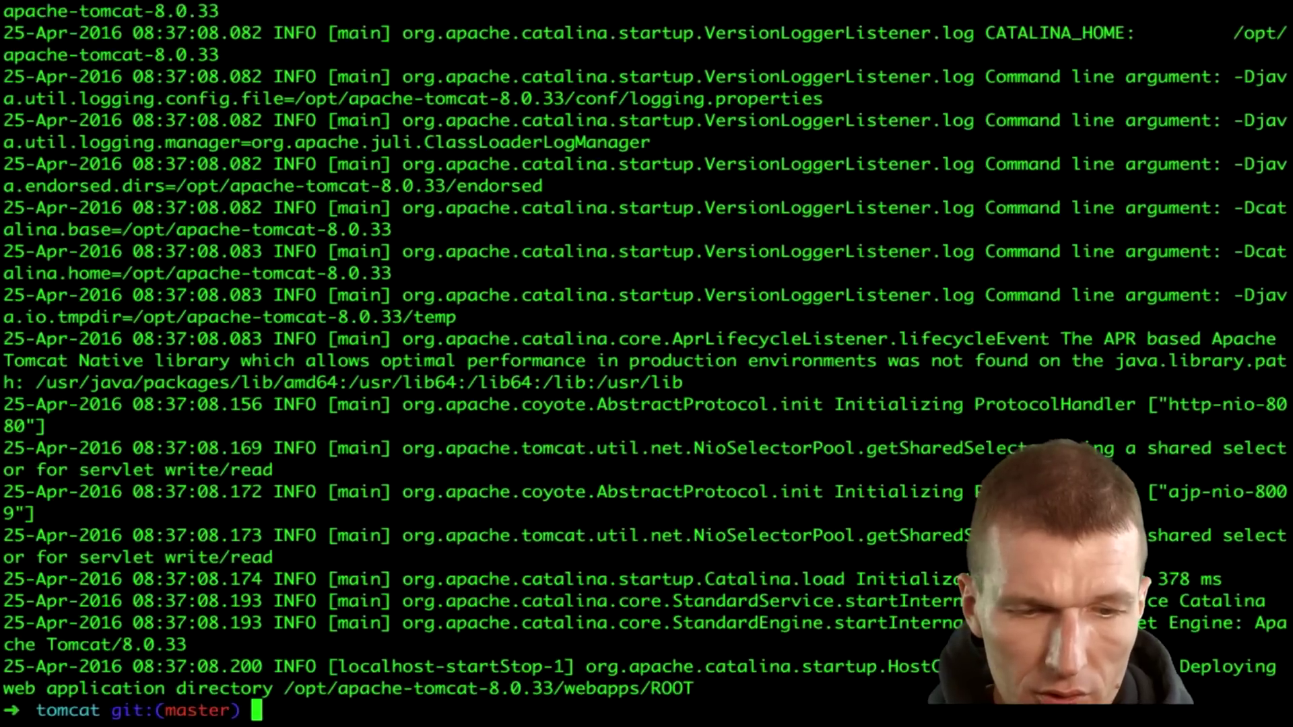
type("docker logs tomee")
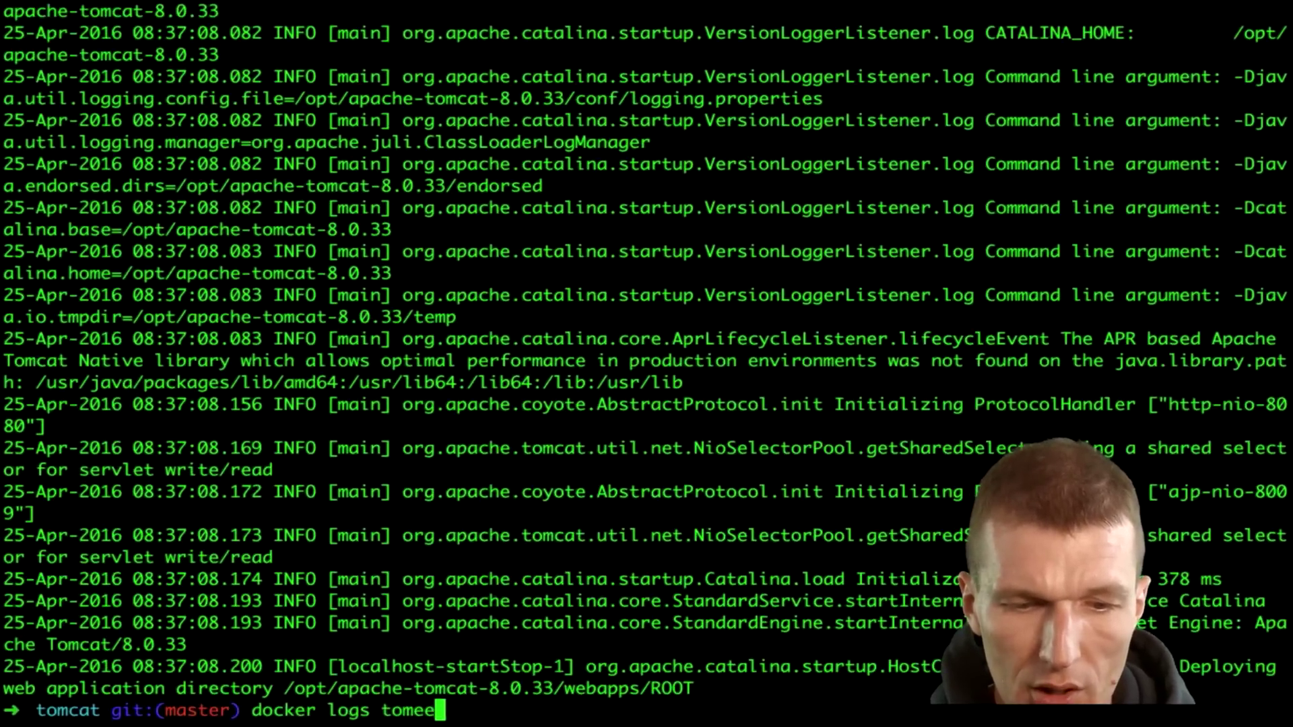
key("Return")
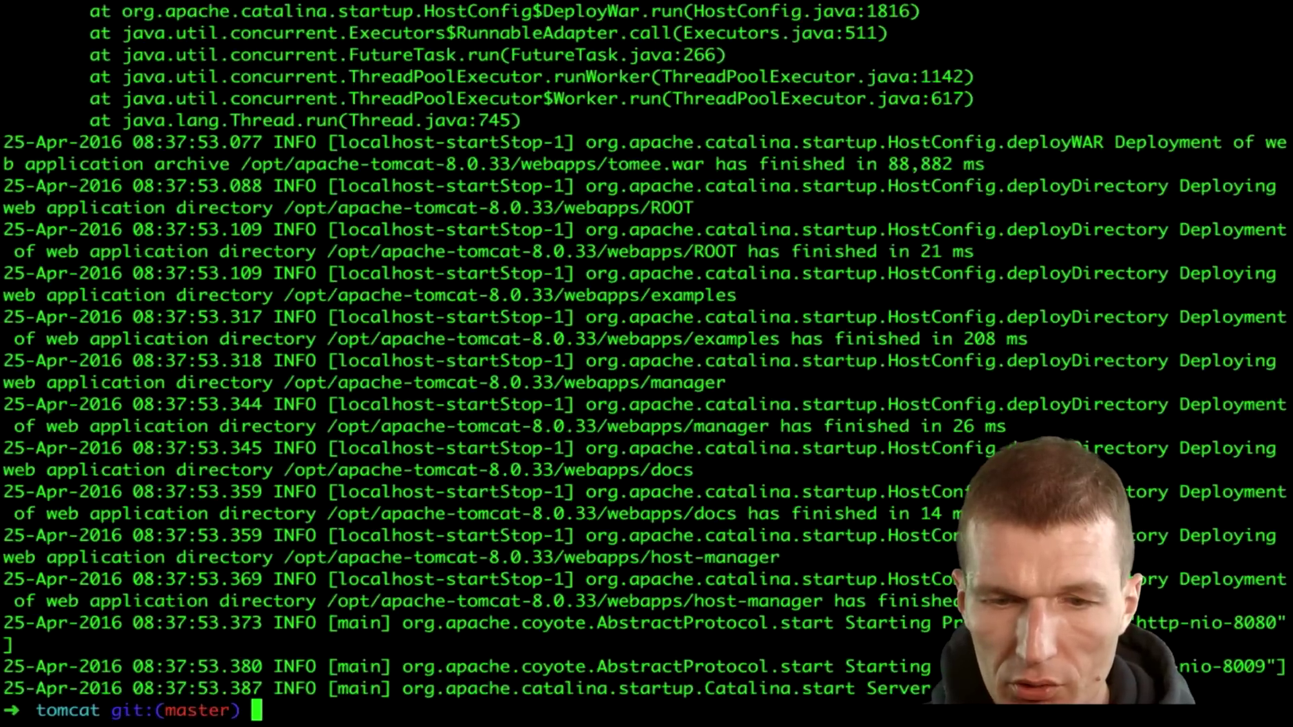
scroll(647, 364, "up", 2)
scroll(647, 363, "down", 2)
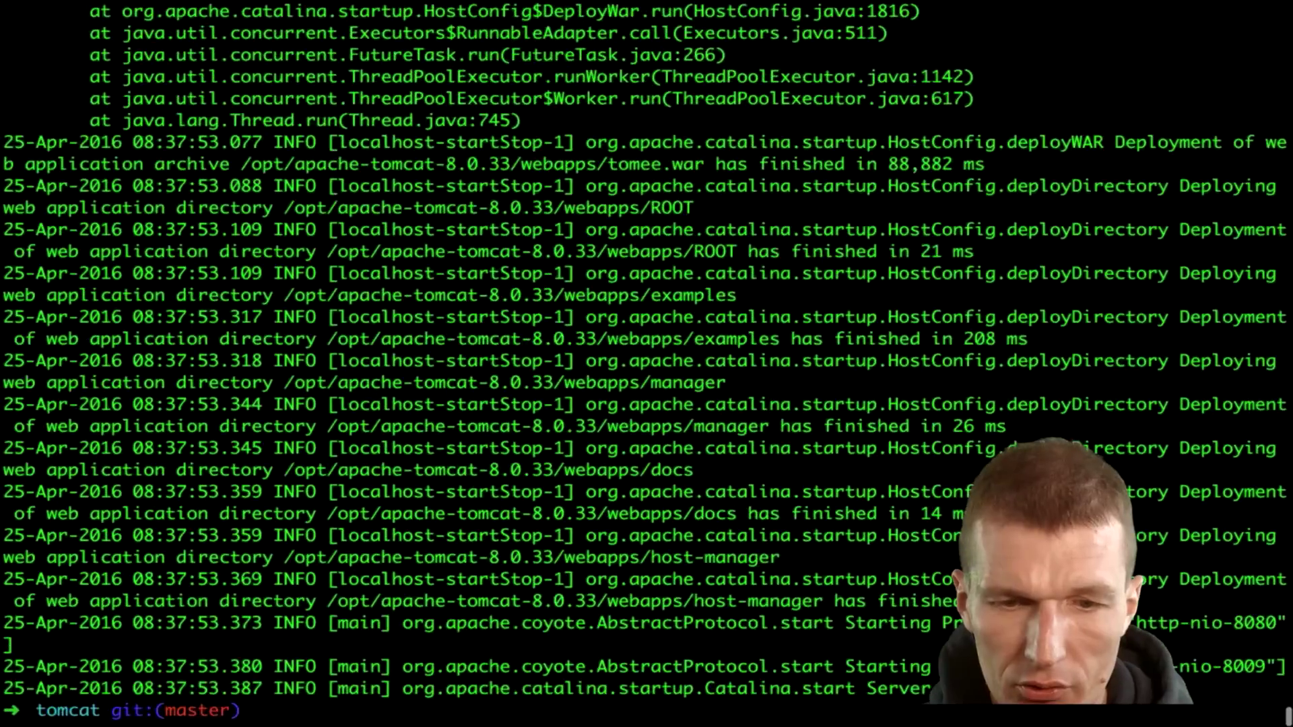
scroll(647, 364, "up", 10)
scroll(647, 363, "up", 3)
scroll(648, 364, "down", 2)
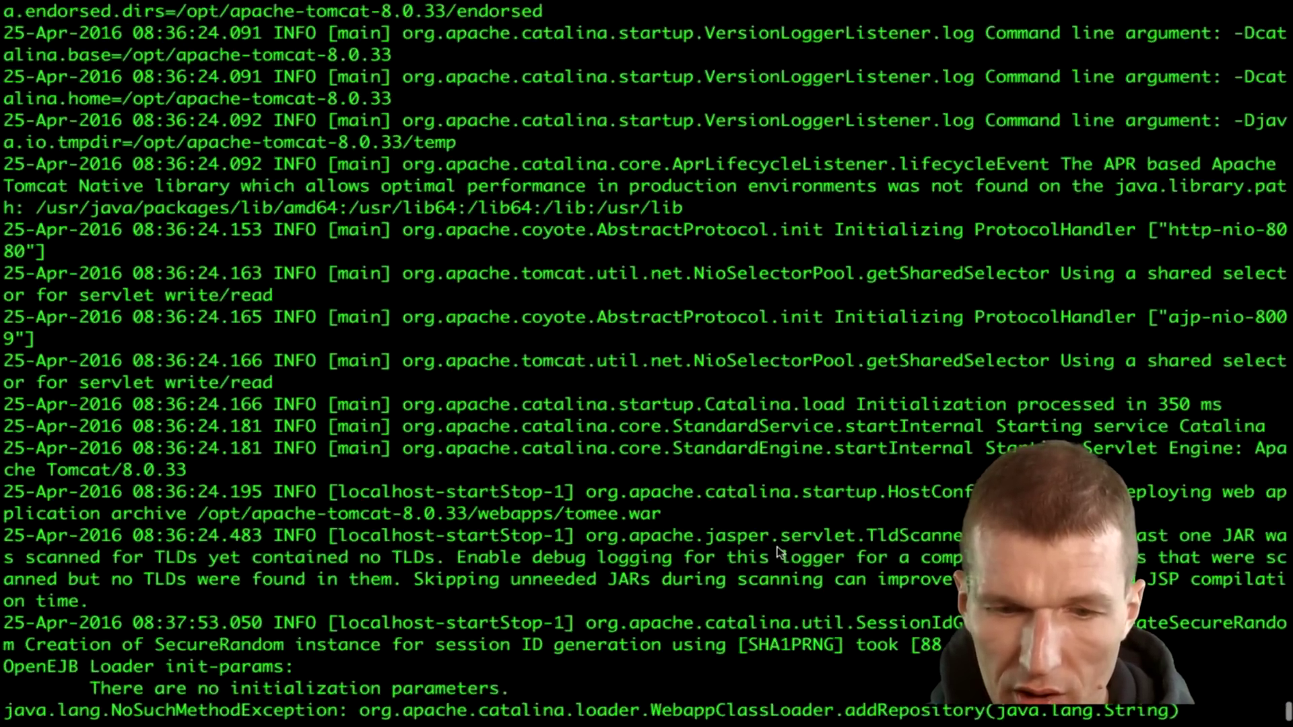
left_click_drag(591, 538, 1021, 538)
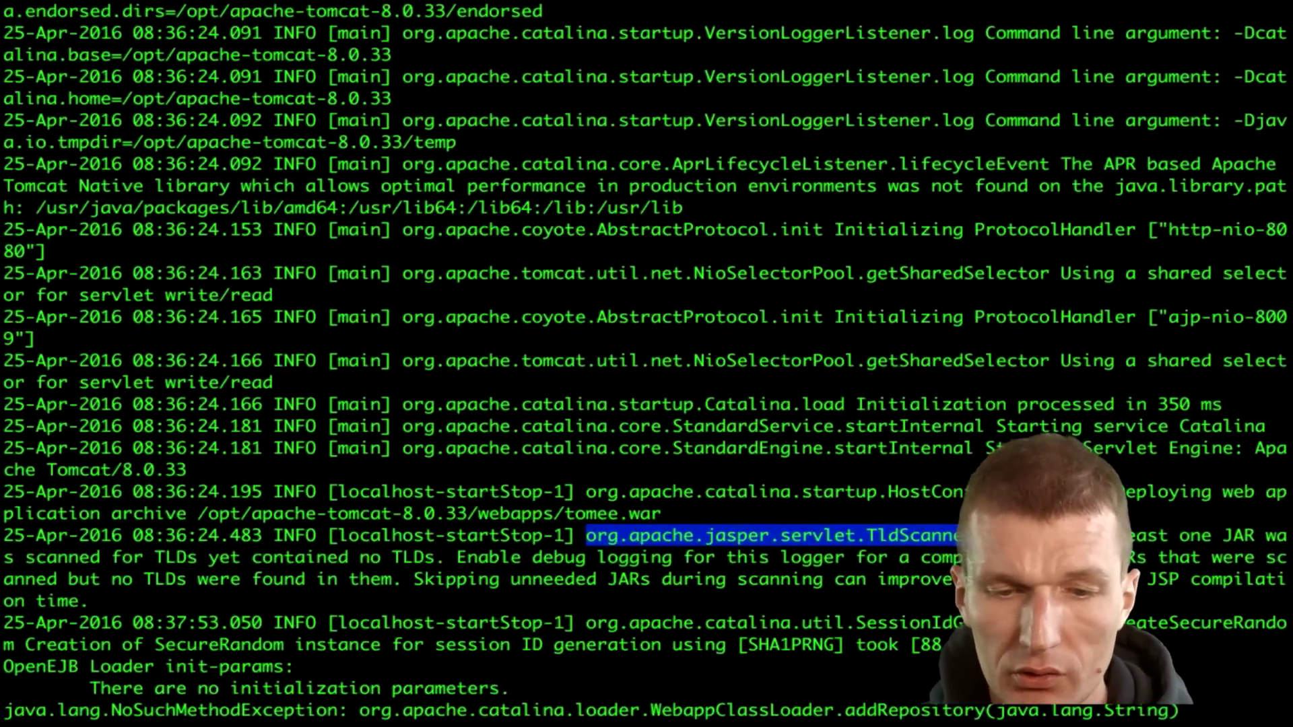
type("docker logs tomee")
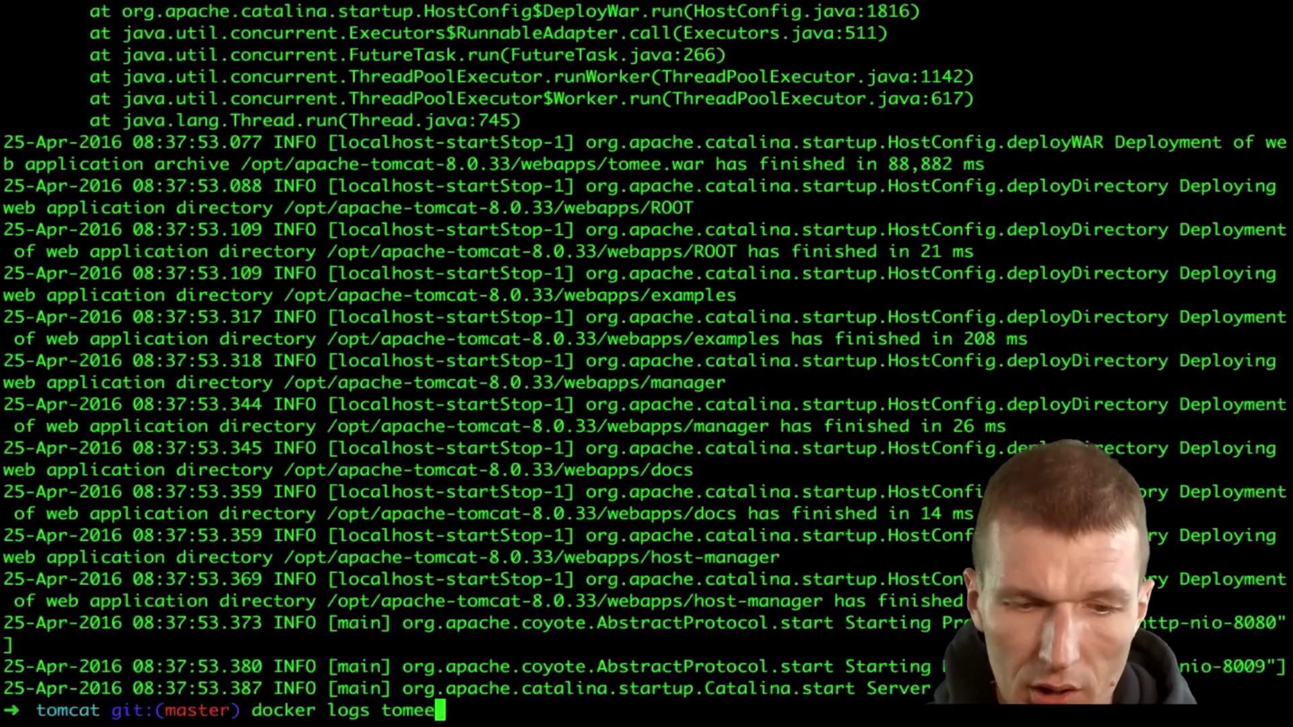
type("-old")
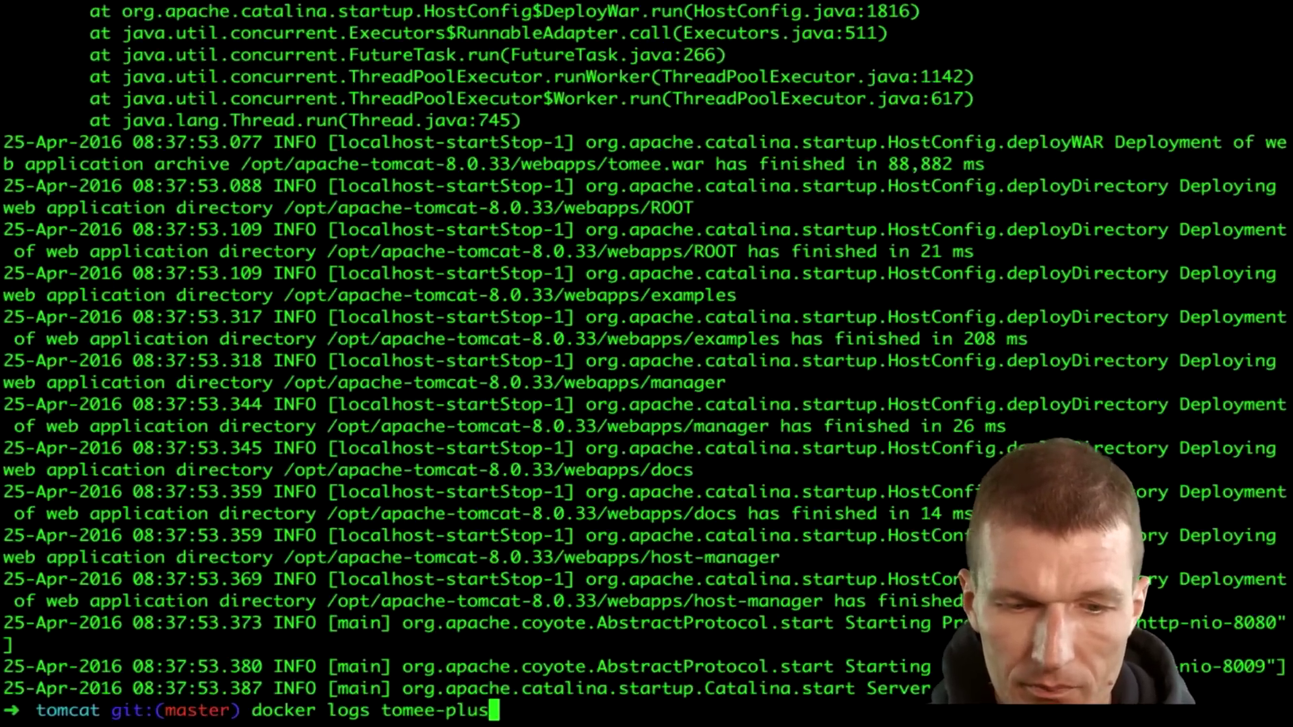
key("Return")
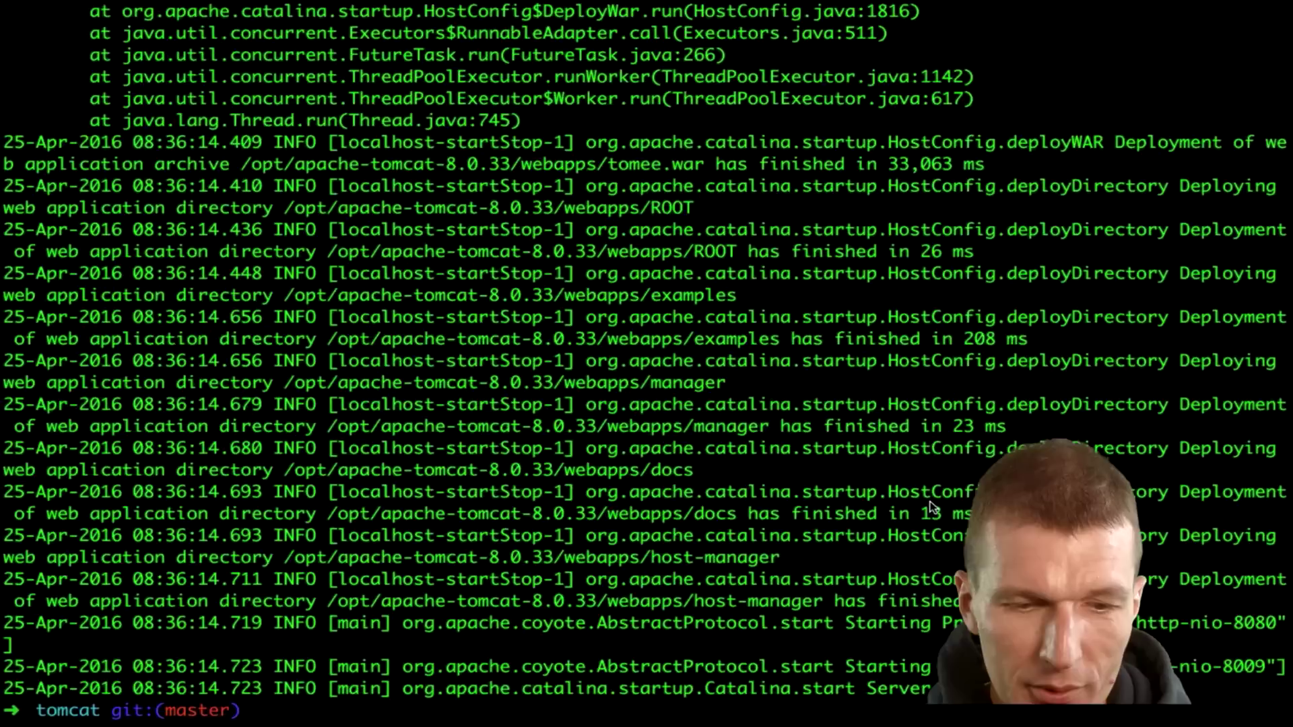
type("docker logs ")
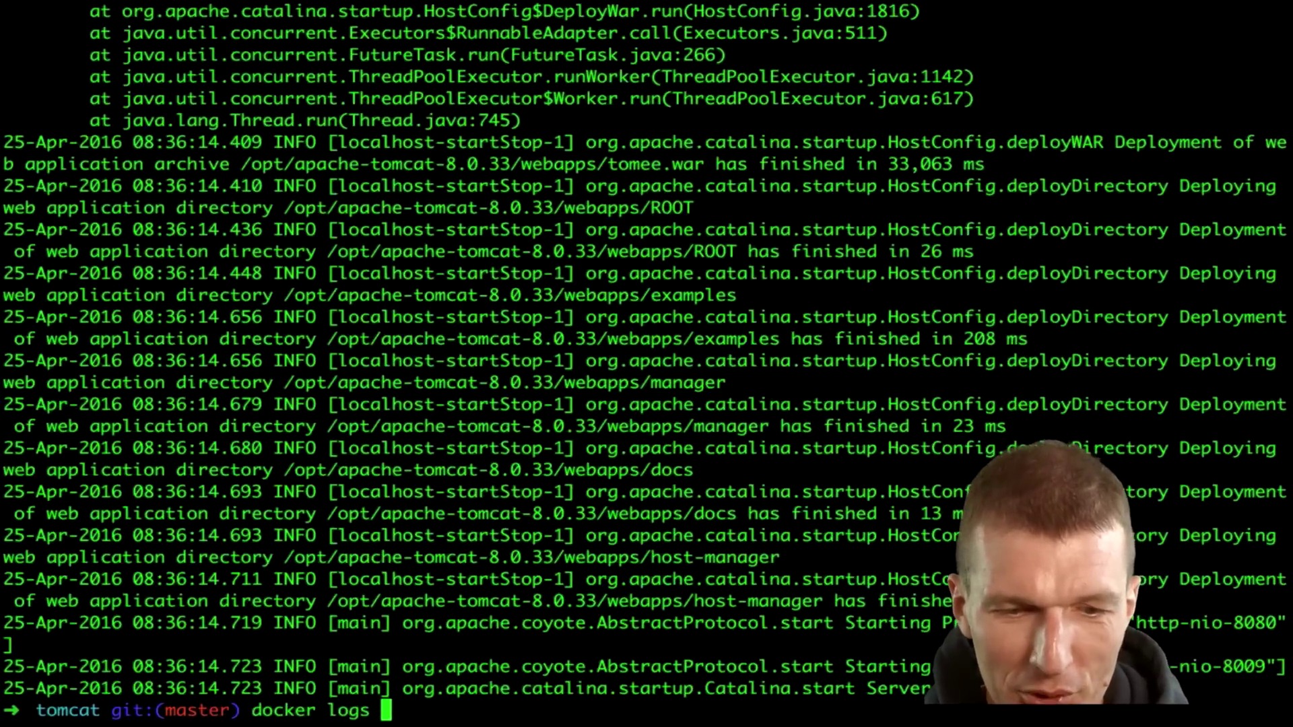
type("tomee")
Step: Rerun docker logs for TomEE and Tomcat until Tomcat's log shows the slow SecureRandom startup
key("Return")
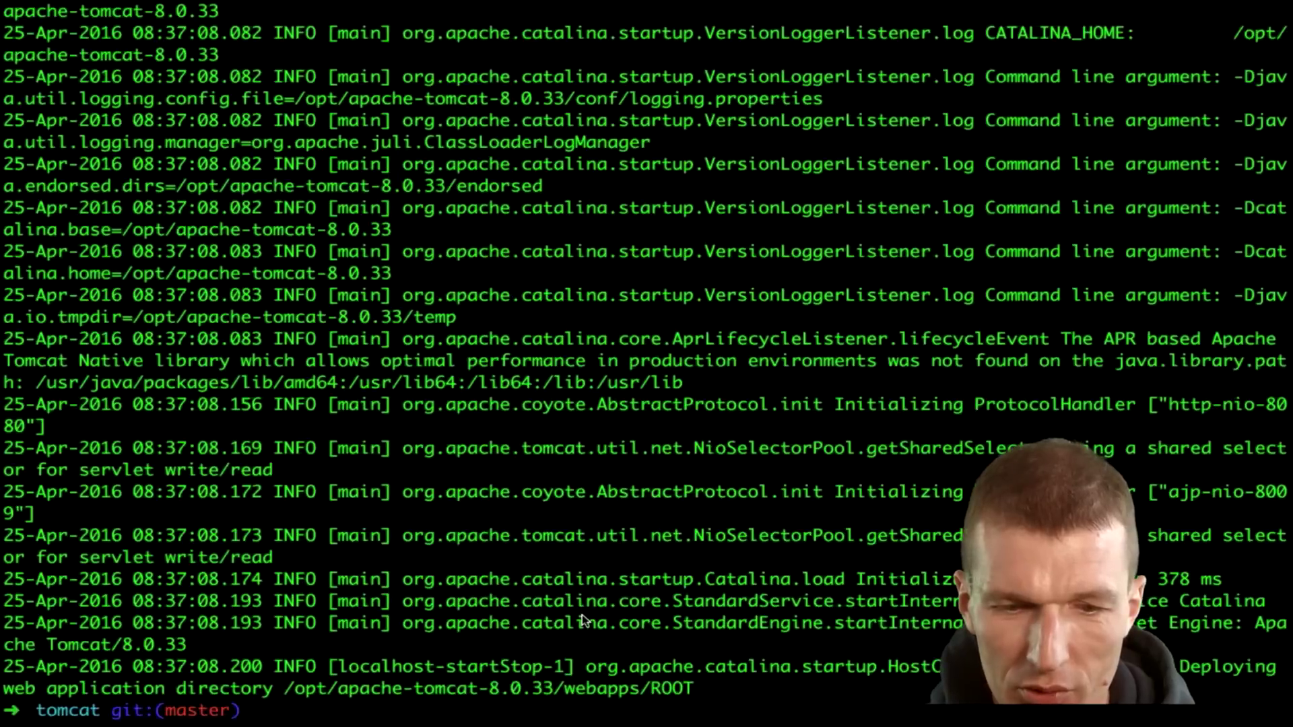
key("Up")
key("Return")
key("Up")
key("Down")
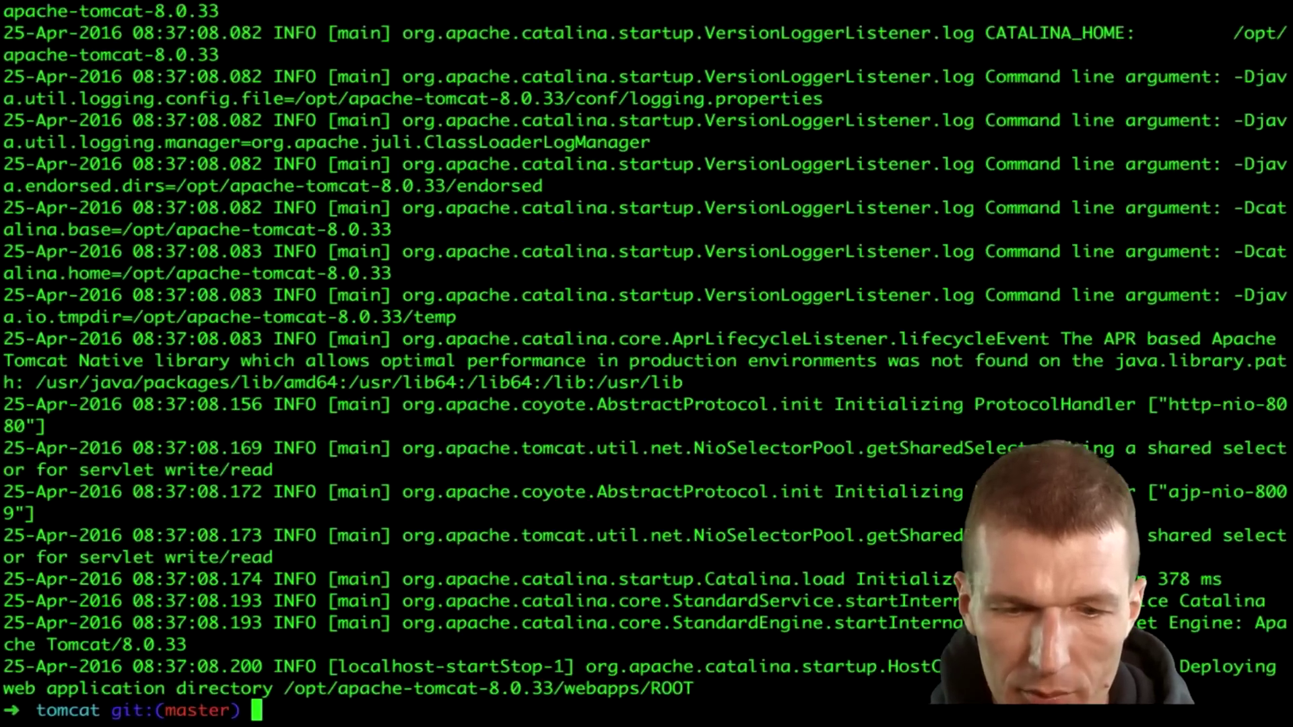
key("Up")
key("Return")
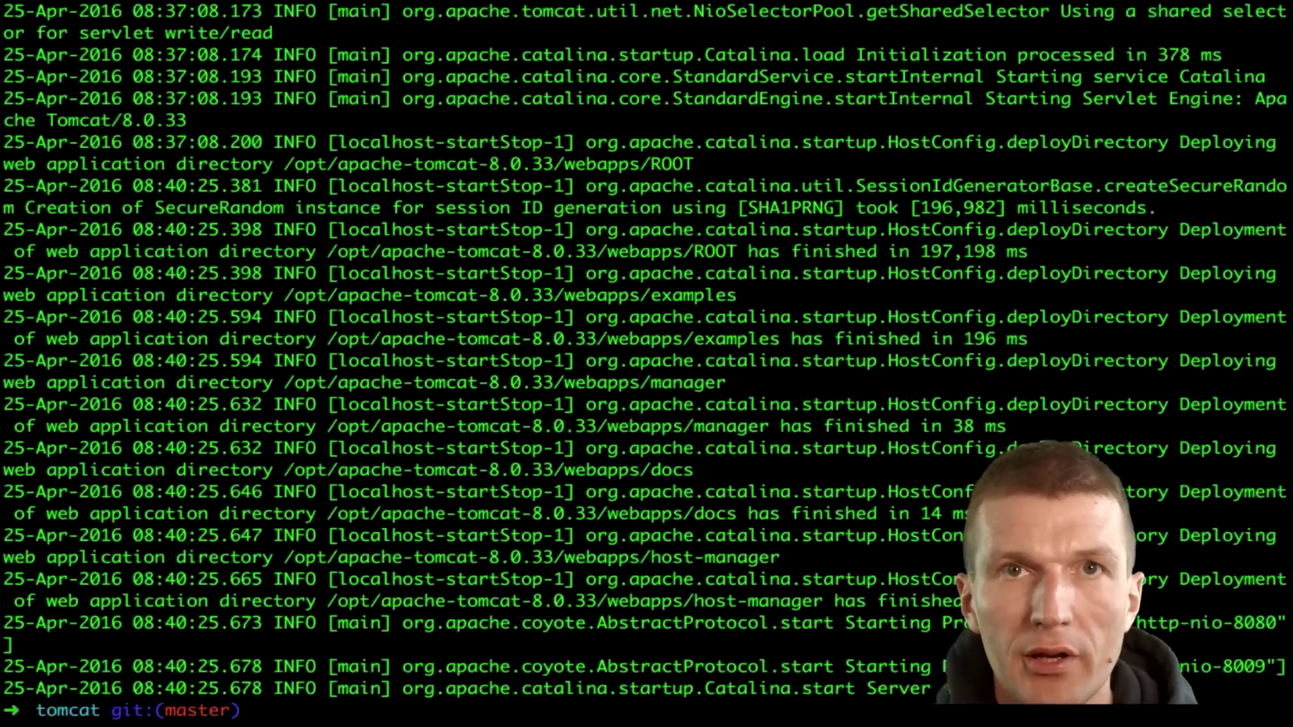
key("Up")
key("Down")
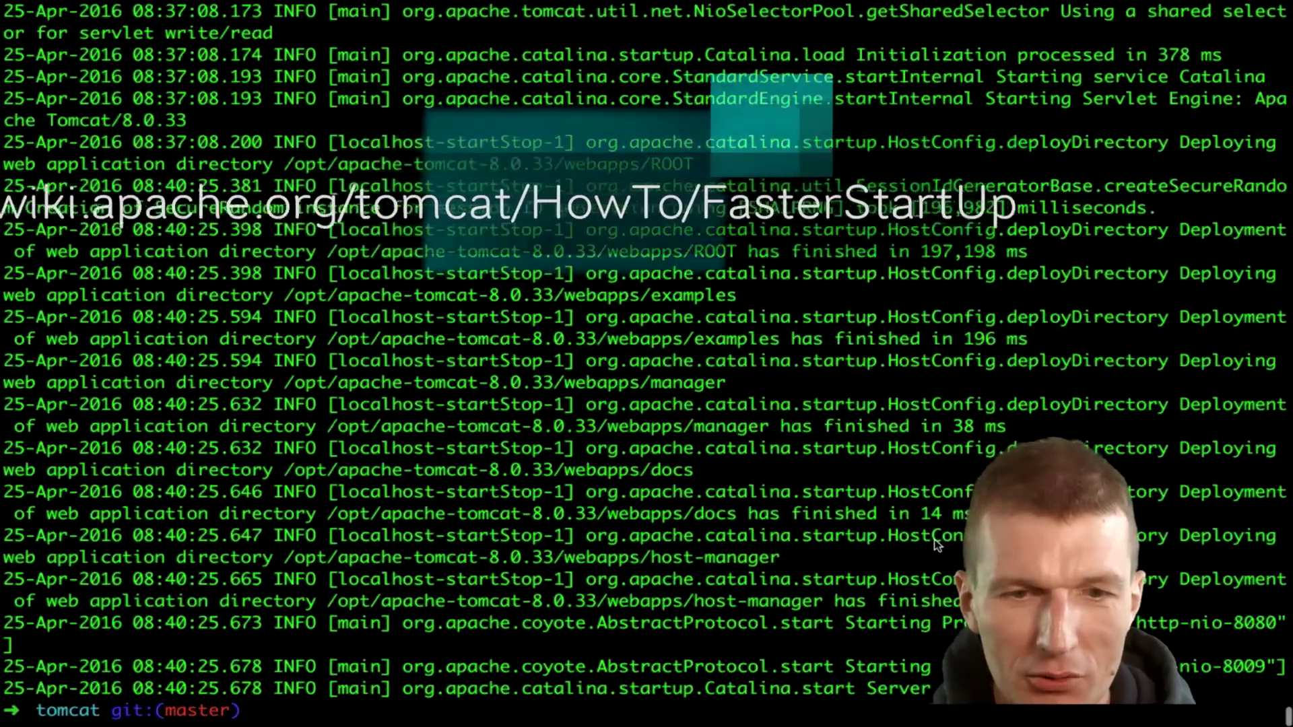
scroll(909, 536, "up", 1)
scroll(879, 526, "up", 3)
scroll(828, 511, "down", 3)
scroll(784, 494, "down", 1)
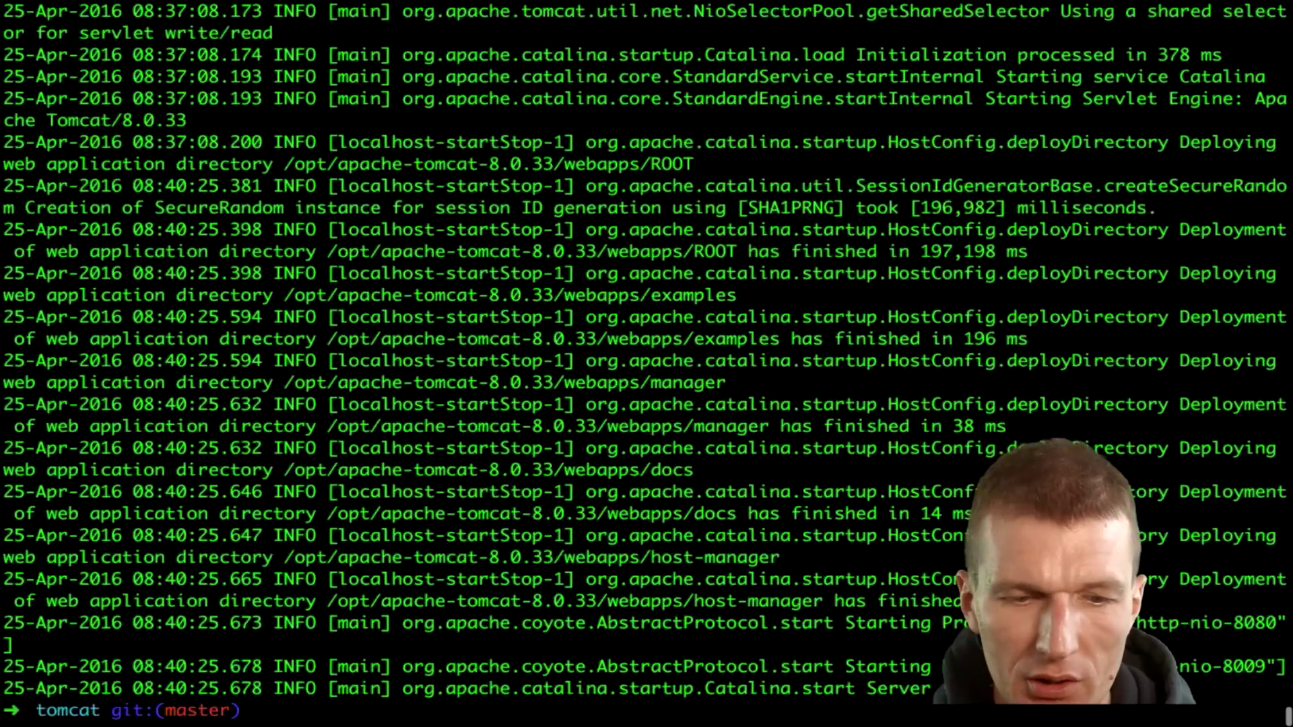
type("docker ")
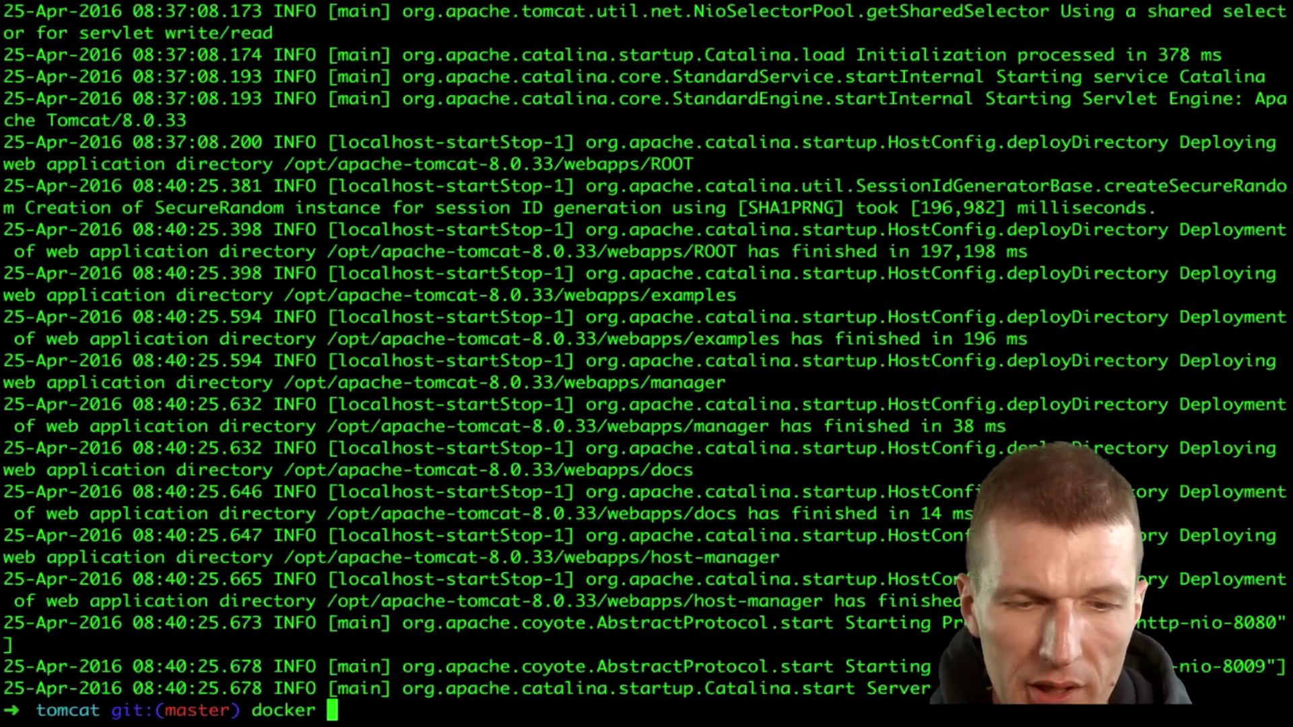
type("stats ")
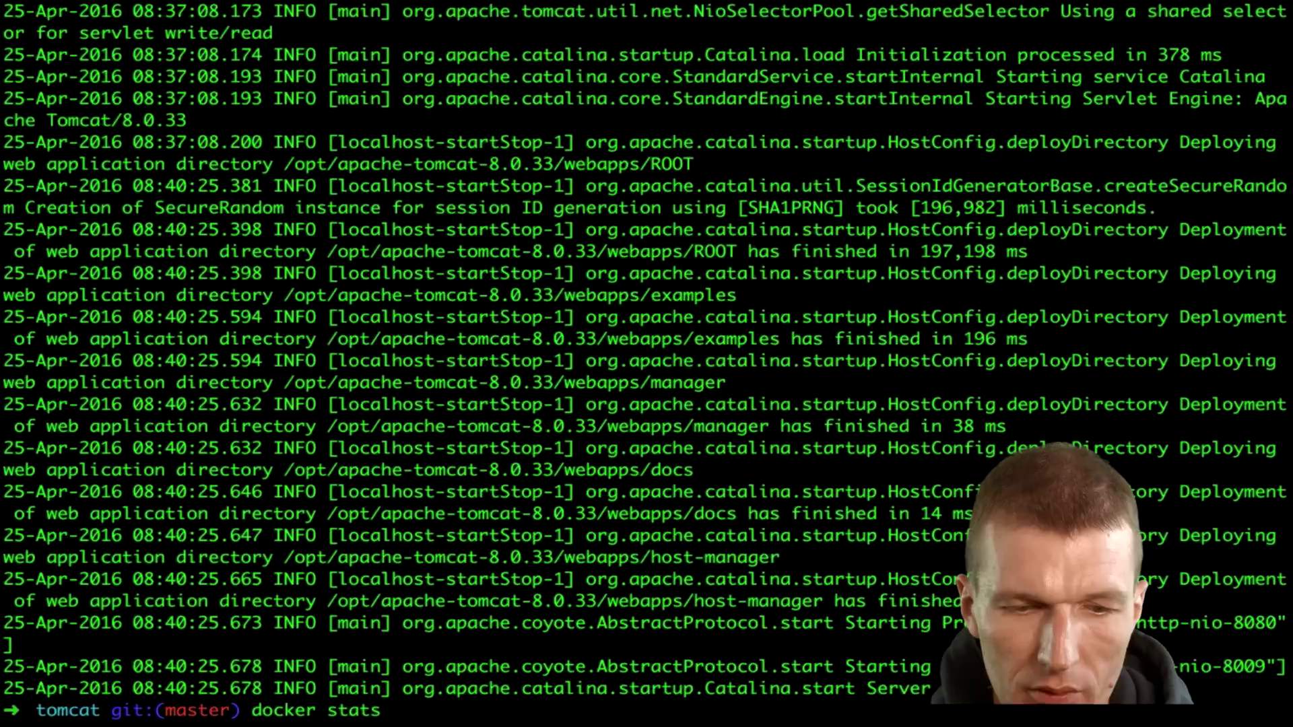
type("tomcat tomee t")
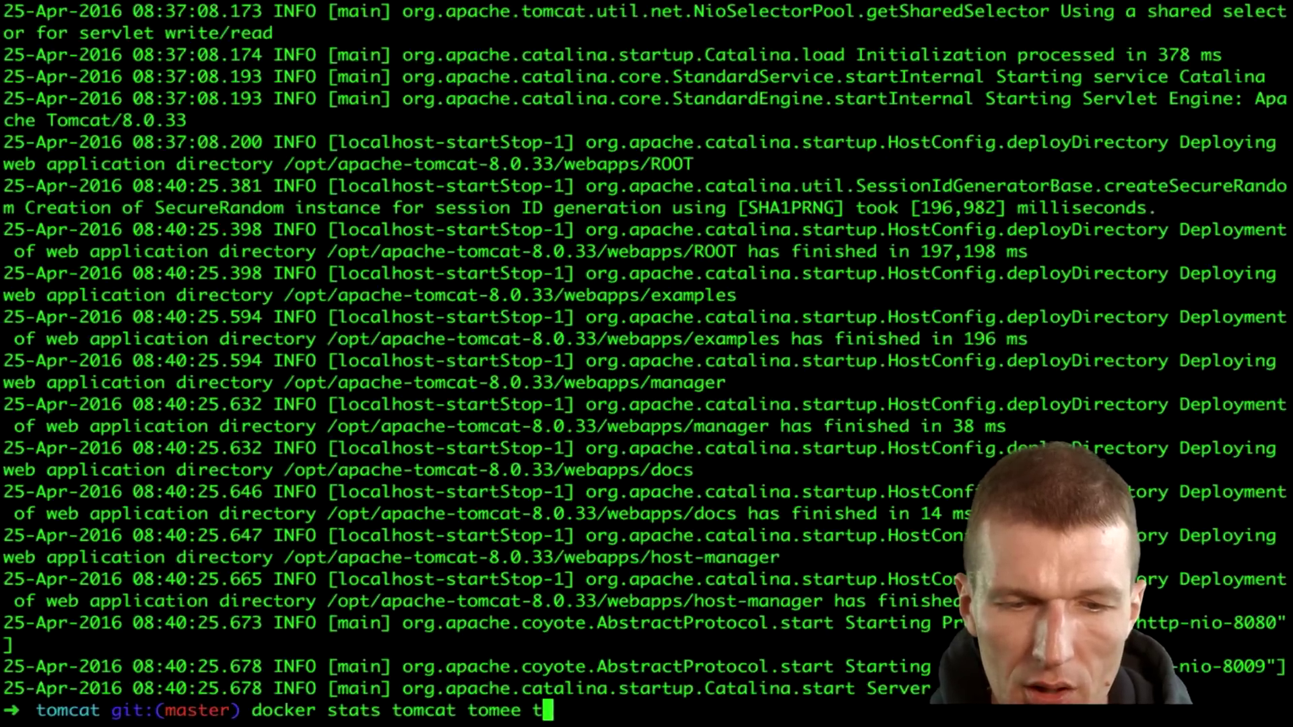
type("omee-plus")
Step: Run docker stats tomcat tomee tomee-plus to view live memory usage
key("Return")
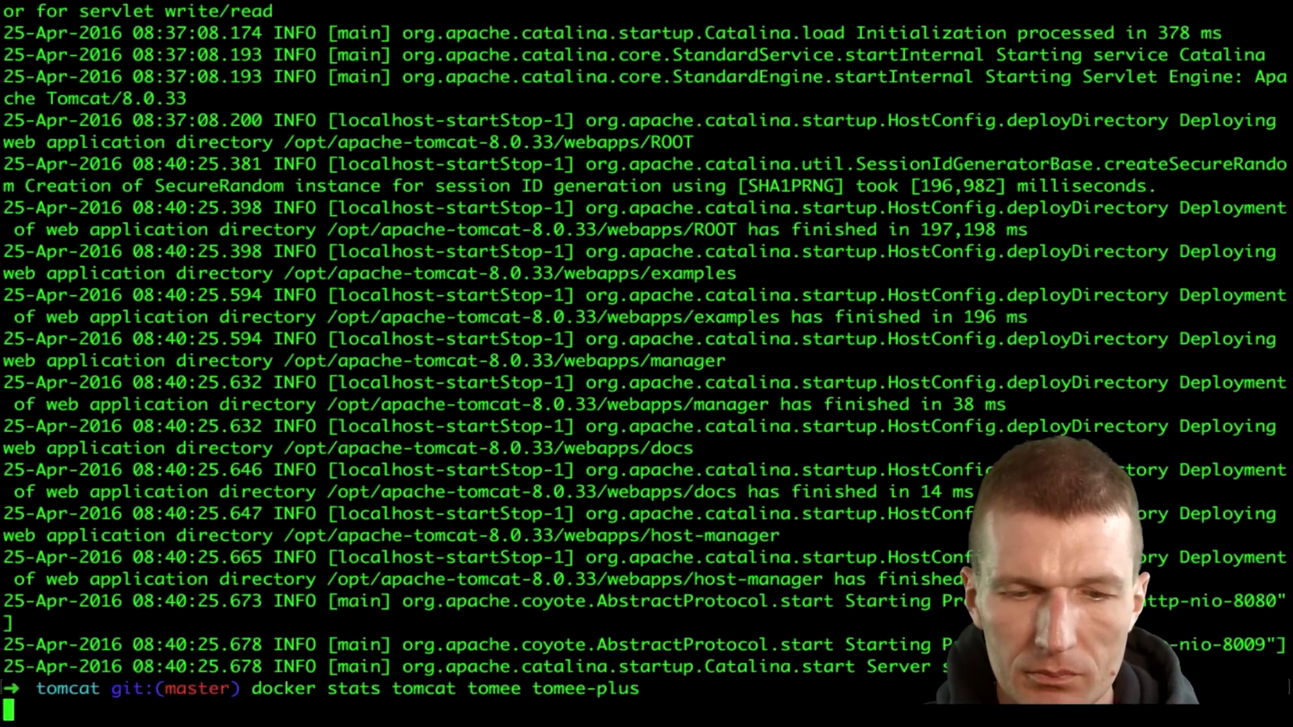